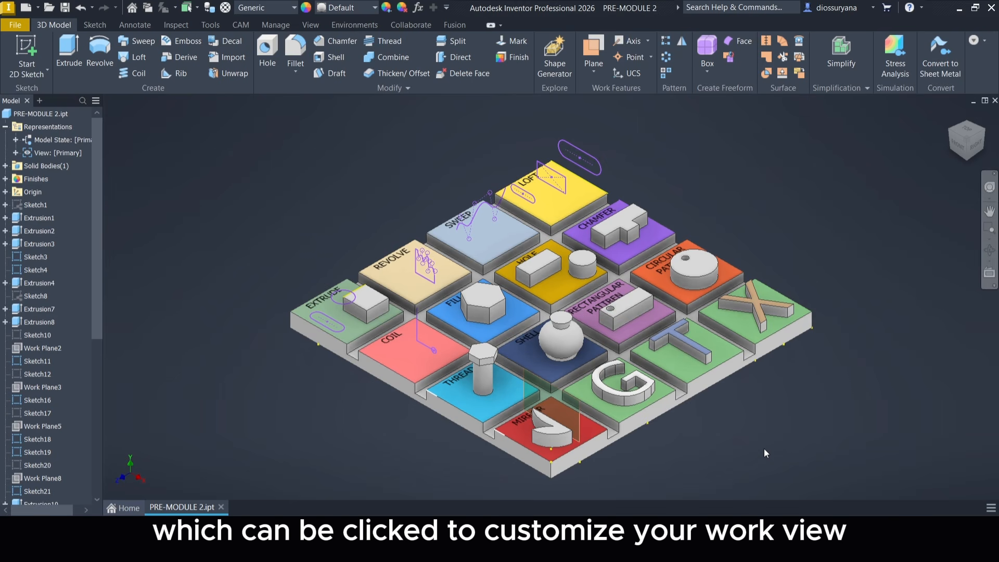
Examine the tiled practice part from the right, from behind and from underneath, orbit around it, and restore the home view.
{"action": "left_click", "coordinate": [981, 136]}
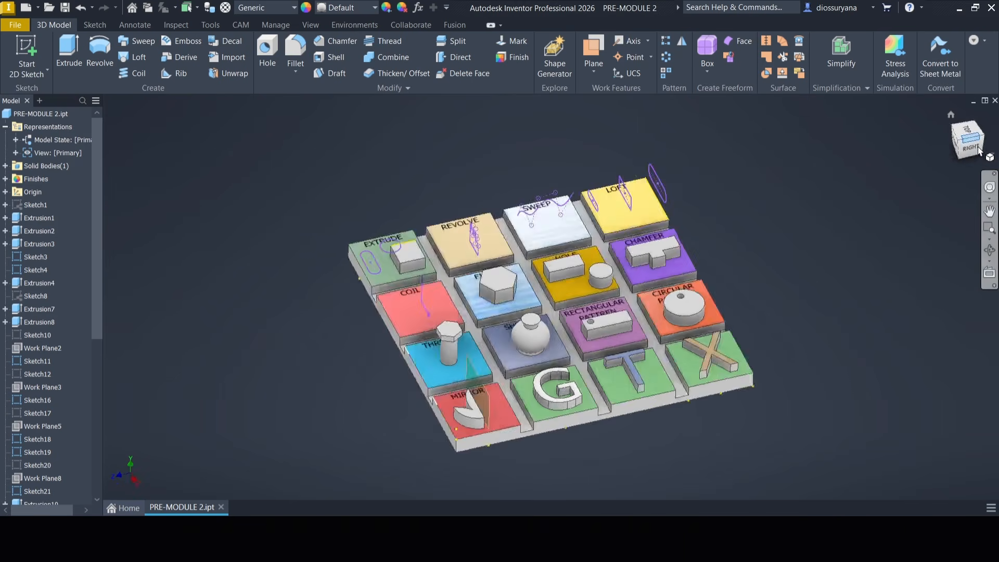
{"action": "left_click", "coordinate": [970, 150]}
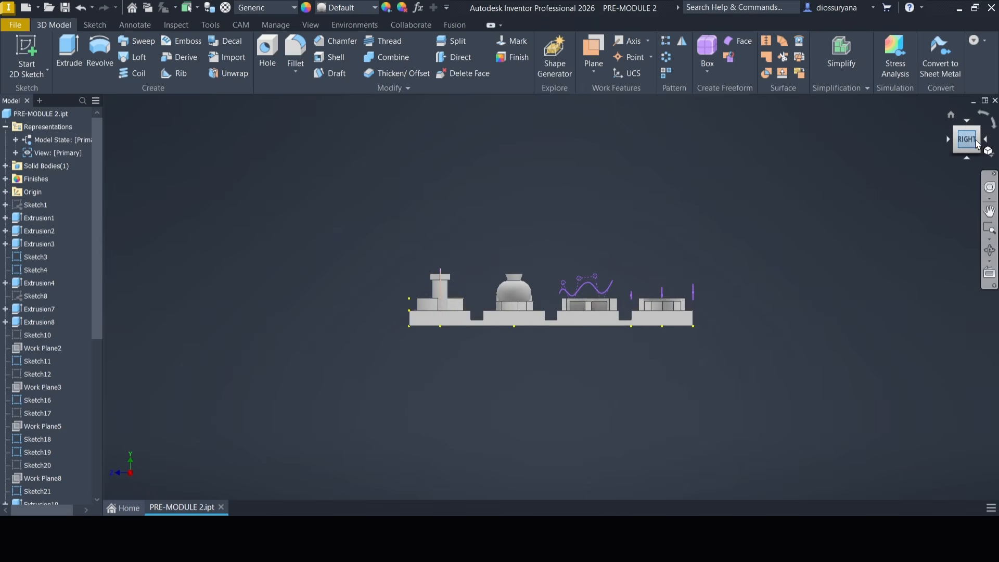
{"action": "left_click", "coordinate": [978, 149]}
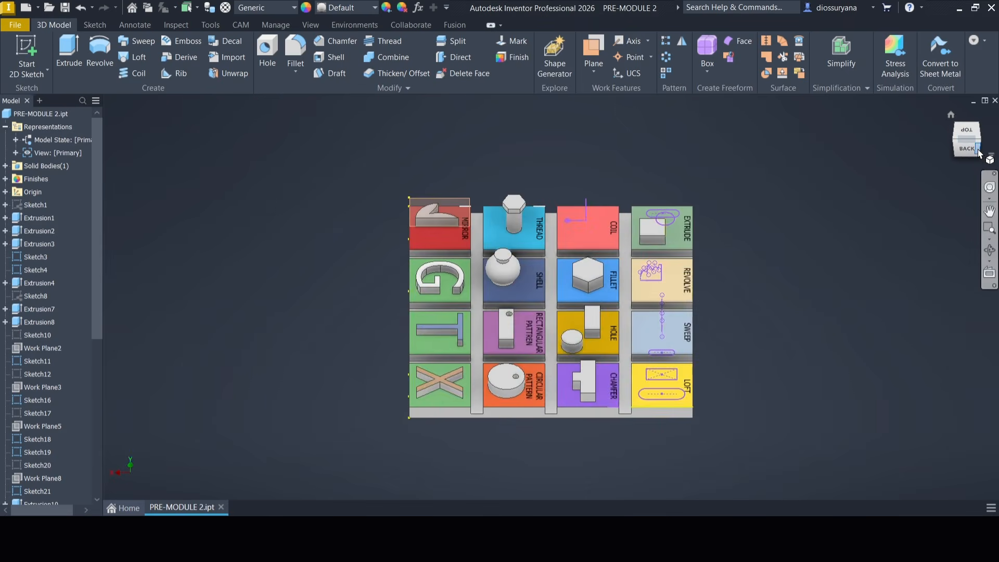
{"action": "left_click", "coordinate": [979, 151]}
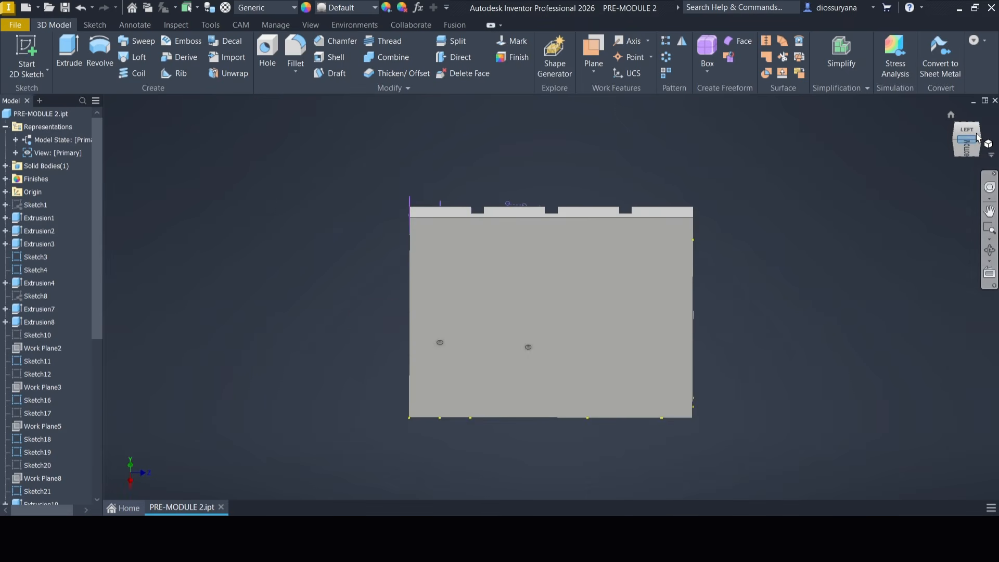
{"action": "left_click", "coordinate": [951, 116]}
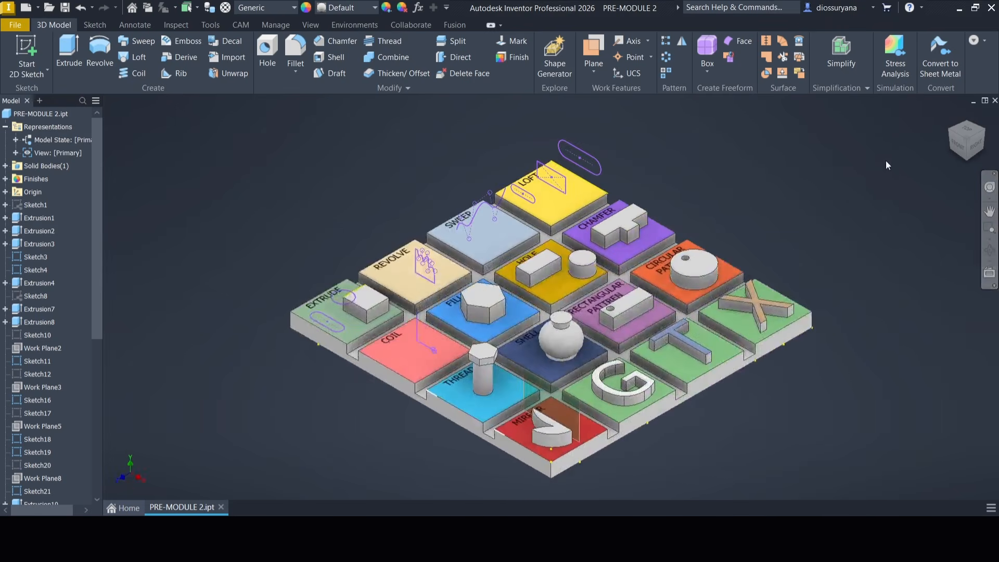
{"action": "mouse_move", "coordinate": [749, 332]}
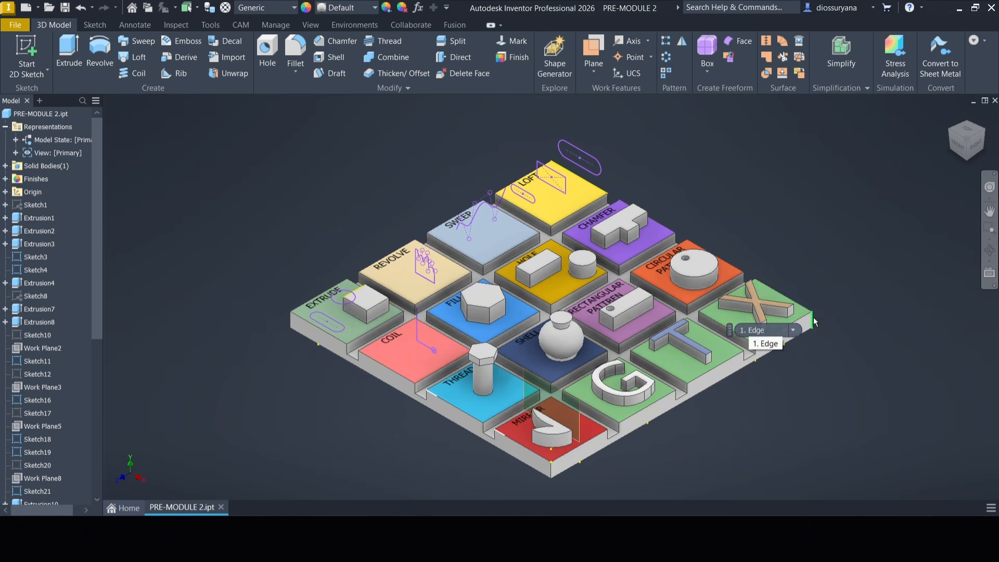
{"action": "middle_click_drag", "start_coordinate": [749, 332], "coordinate": [697, 234], "text": "shift"}
{"action": "mouse_move", "coordinate": [633, 259]}
{"action": "middle_mouse_down", "text": "shift"}
{"action": "mouse_move", "coordinate": [626, 344]}
{"action": "mouse_move", "coordinate": [669, 245]}
{"action": "mouse_move", "coordinate": [666, 158]}
{"action": "mouse_move", "coordinate": [546, 157]}
{"action": "mouse_move", "coordinate": [595, 112]}
{"action": "mouse_move", "coordinate": [637, 98]}
{"action": "middle_mouse_up", "text": "shift"}
{"action": "left_click", "coordinate": [951, 114]}
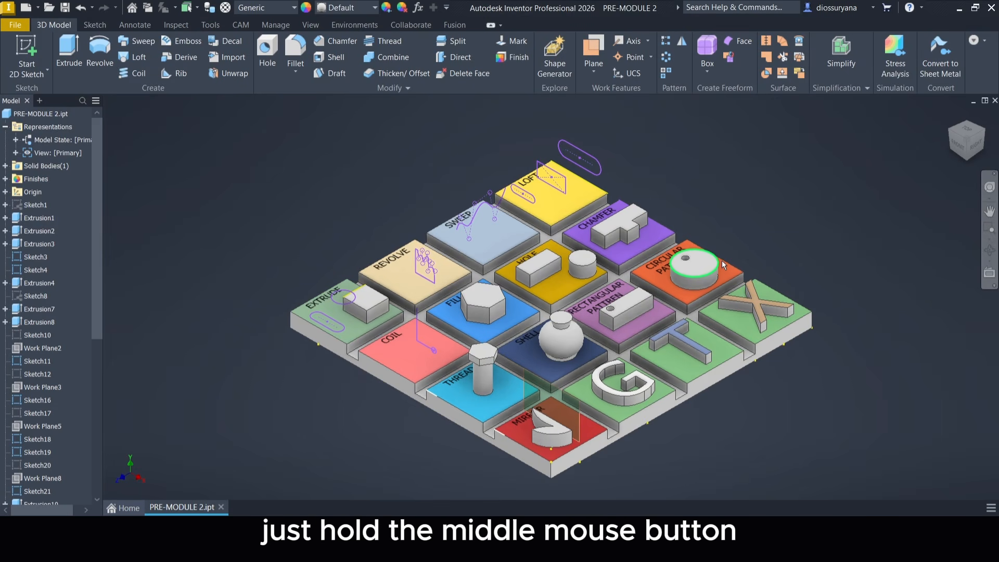
Inspect the whole tiled part by panning across it and viewing it at closer and farther zoom levels.
{"action": "middle_click_drag", "start_coordinate": [697, 335], "coordinate": [673, 346]}
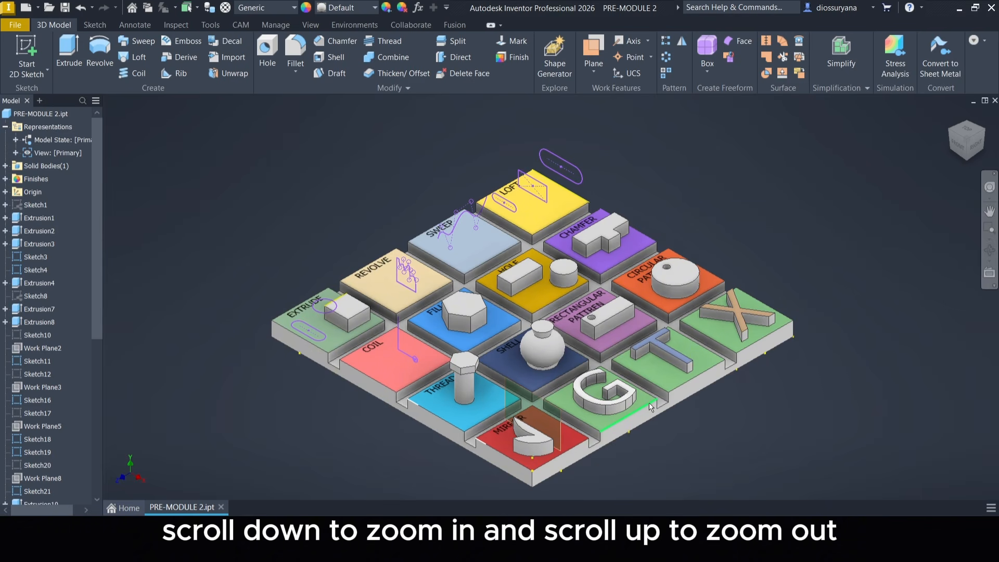
{"action": "scroll", "coordinate": [654, 398], "scroll_direction": "down", "scroll_amount": 6}
{"action": "scroll", "coordinate": [654, 398], "scroll_direction": "up", "scroll_amount": 8}
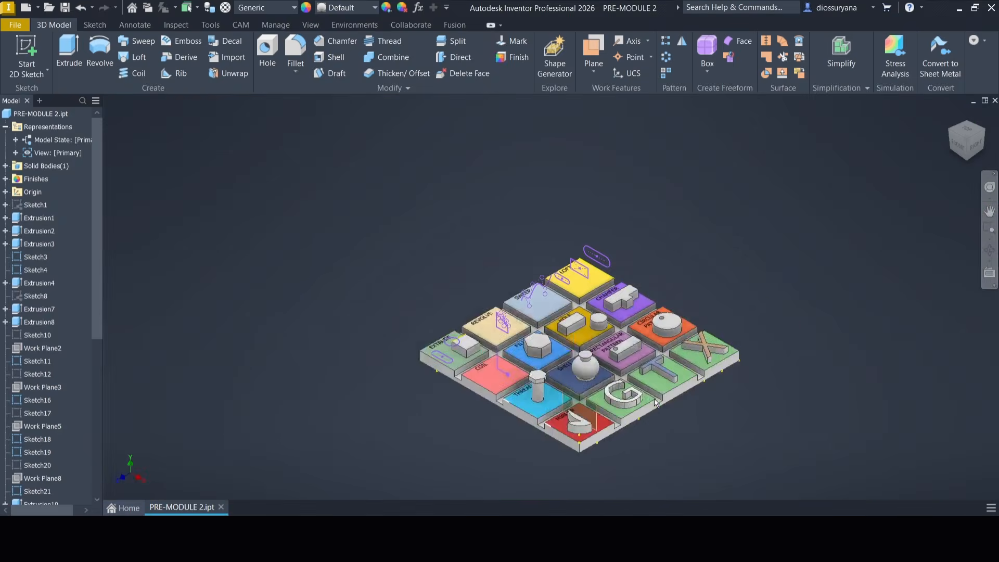
{"action": "scroll", "coordinate": [654, 398], "scroll_direction": "up", "scroll_amount": 3}
{"action": "scroll", "coordinate": [666, 357], "scroll_direction": "down", "scroll_amount": 5}
{"action": "scroll", "coordinate": [666, 357], "scroll_direction": "up", "scroll_amount": 6}
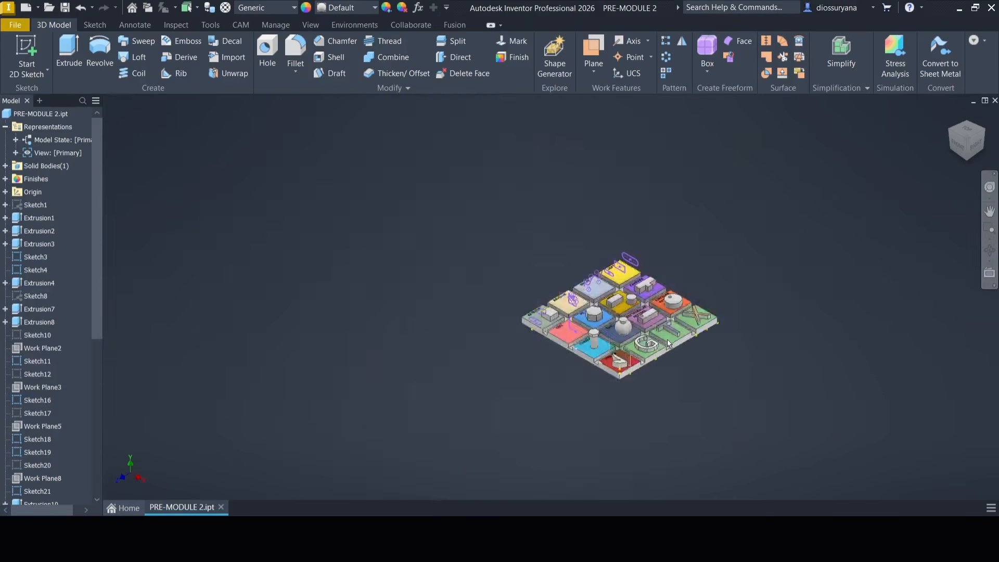
{"action": "scroll", "coordinate": [668, 341], "scroll_direction": "down", "scroll_amount": 6}
{"action": "scroll", "coordinate": [668, 340], "scroll_direction": "up", "scroll_amount": 4}
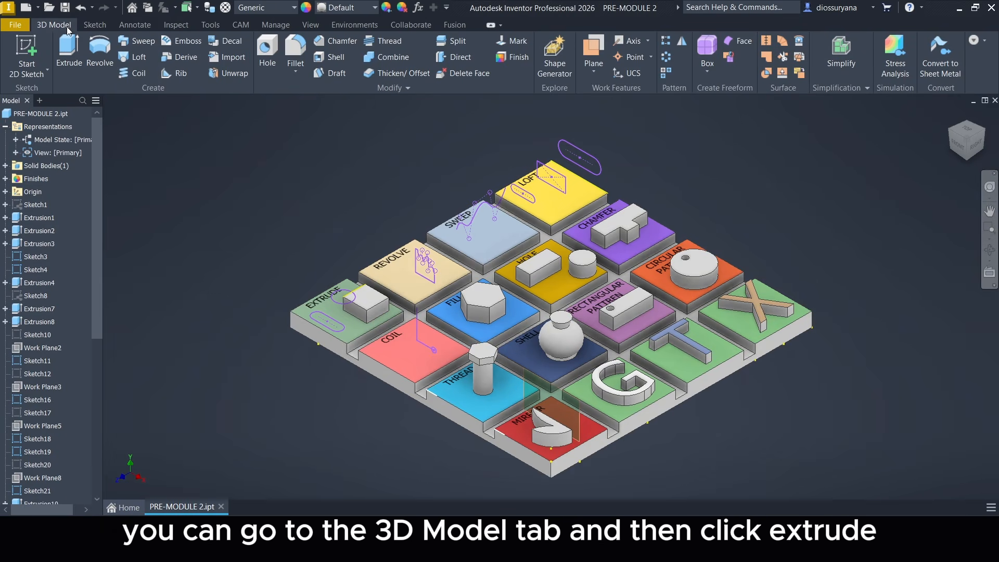
Extrude the slot-shaped profile on the EXTRUDE tile 10 mm with a taper angle of -20 deg.
{"action": "left_click", "coordinate": [69, 52]}
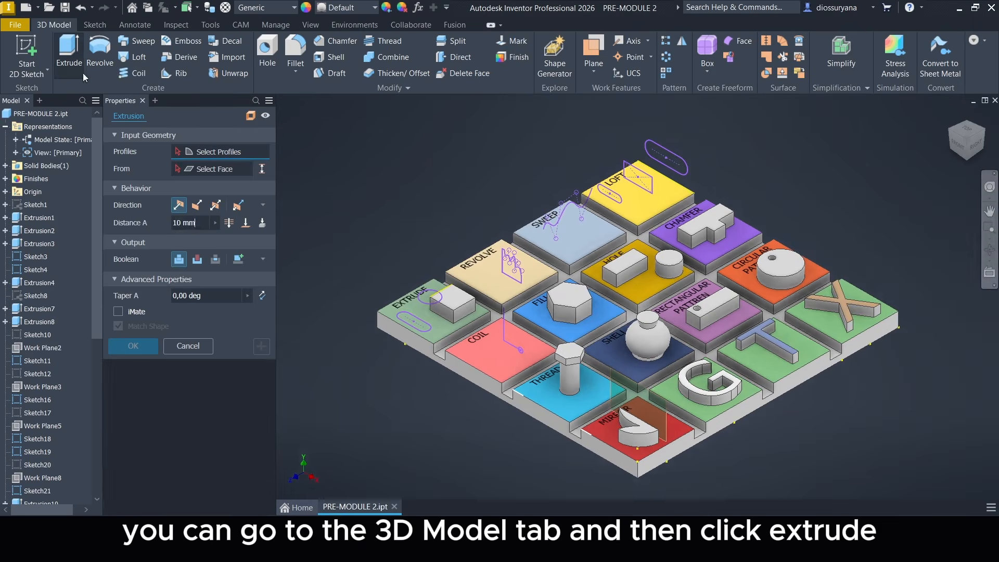
{"action": "scroll", "coordinate": [373, 285], "scroll_direction": "up", "scroll_amount": 5}
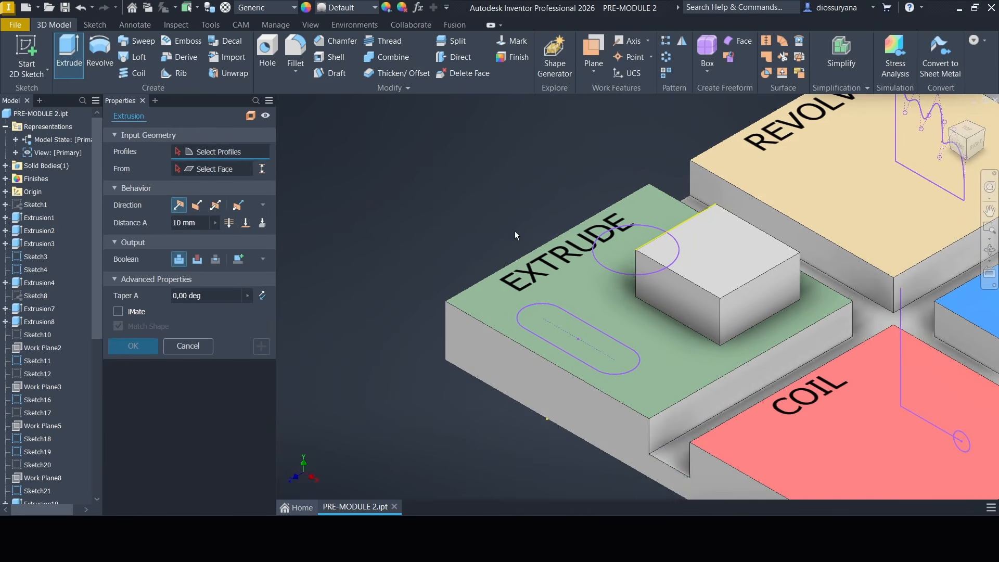
{"action": "left_click", "coordinate": [545, 323]}
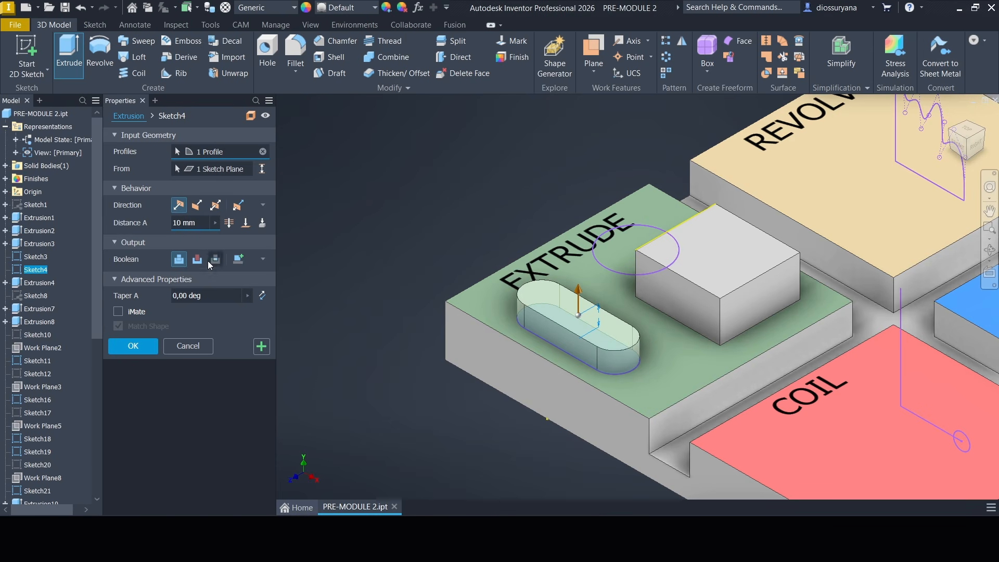
{"action": "left_click", "coordinate": [216, 295]}
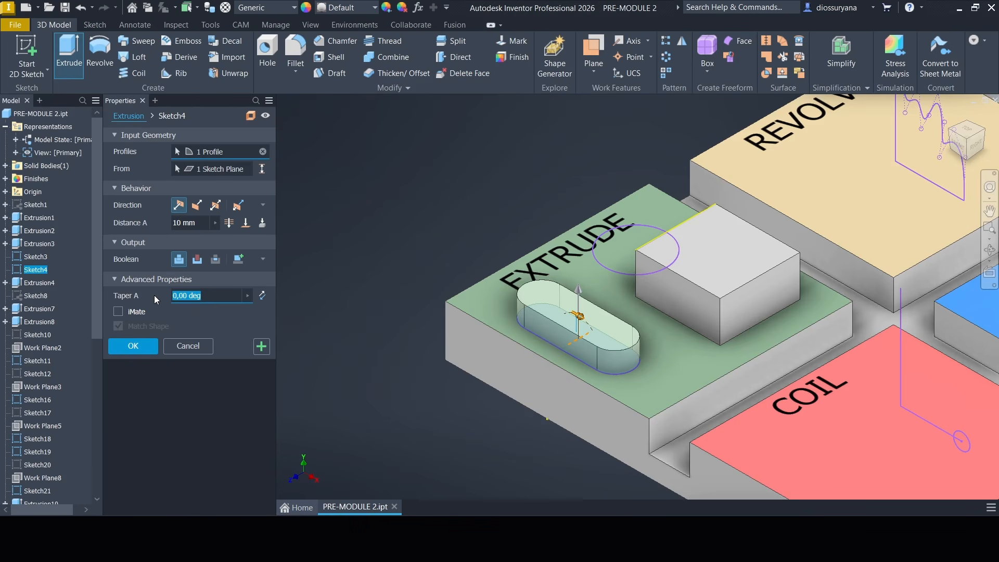
{"action": "type", "text": "-20"}
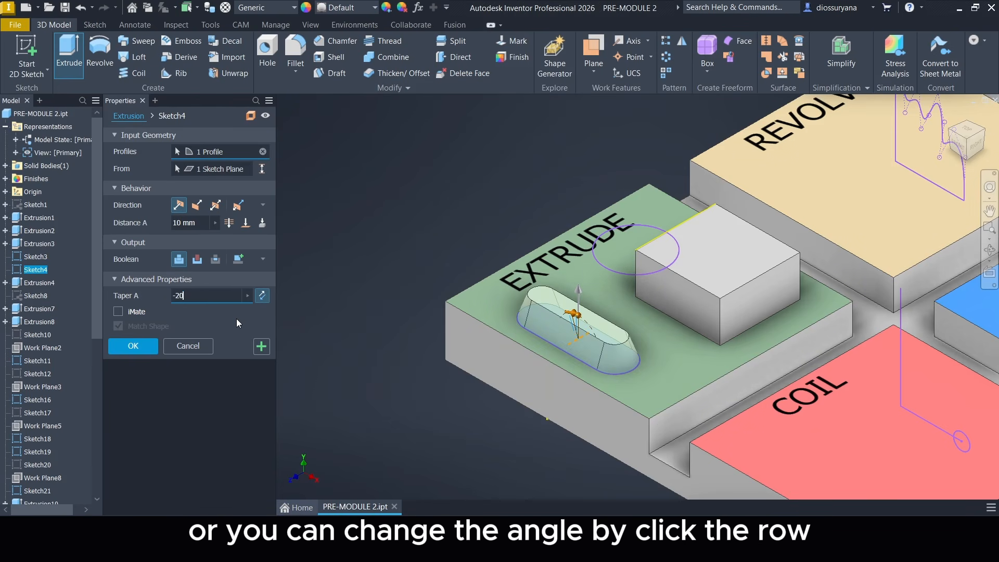
{"action": "left_click", "coordinate": [264, 298]}
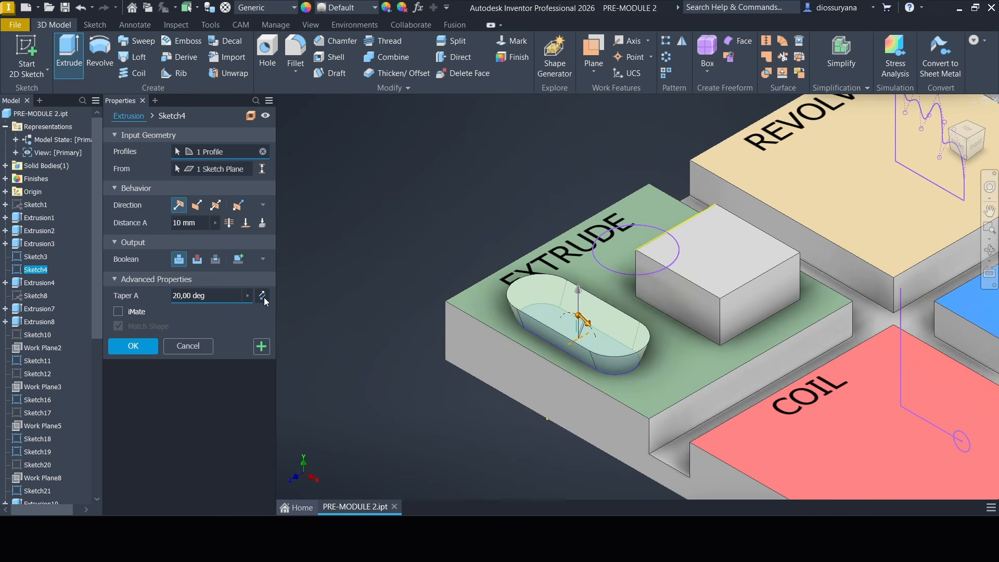
{"action": "left_click", "coordinate": [264, 298]}
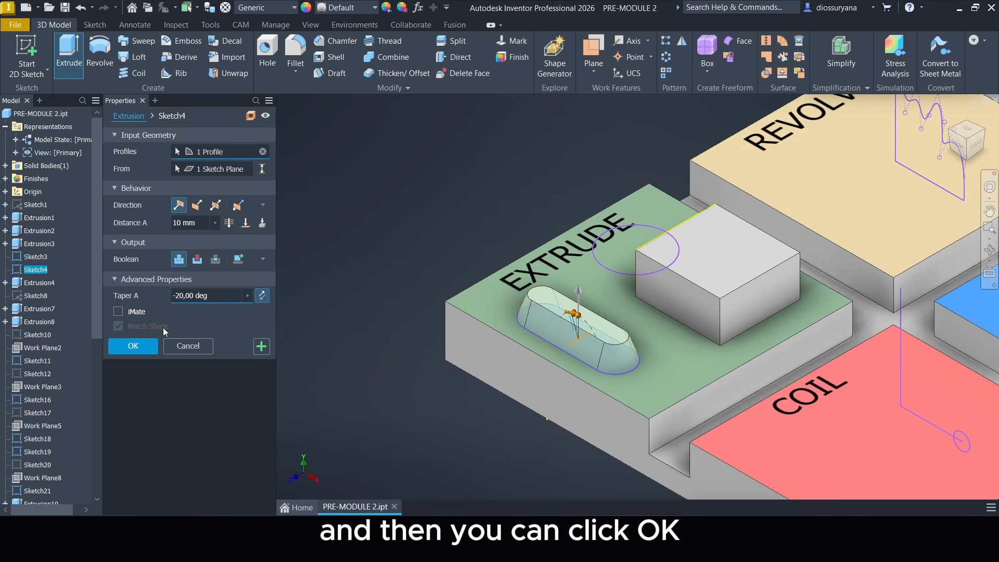
{"action": "left_click", "coordinate": [142, 345]}
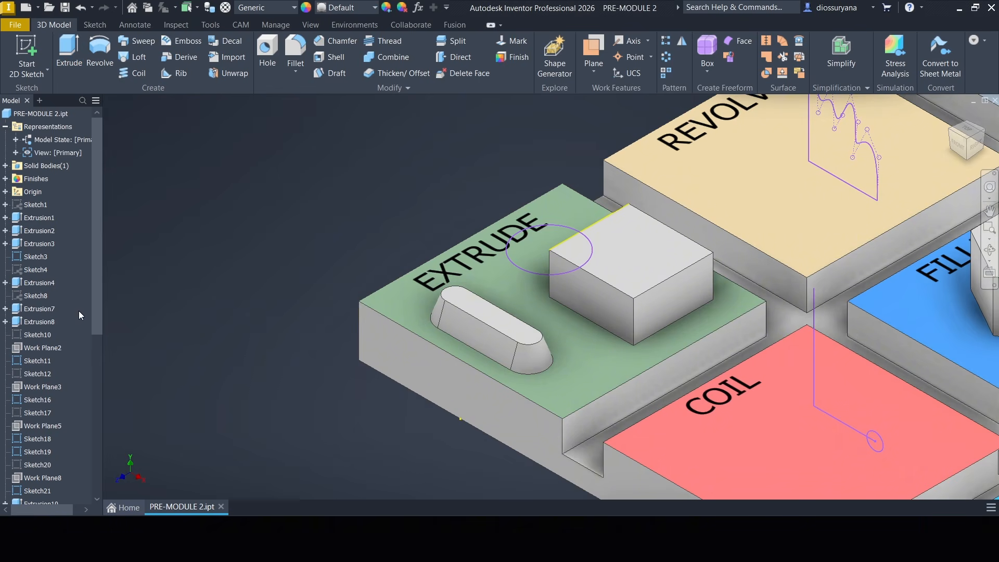
Extrude the circle beside the block on the EXTRUDE tile 15 mm in the flipped direction as a new solid.
{"action": "left_click", "coordinate": [73, 61]}
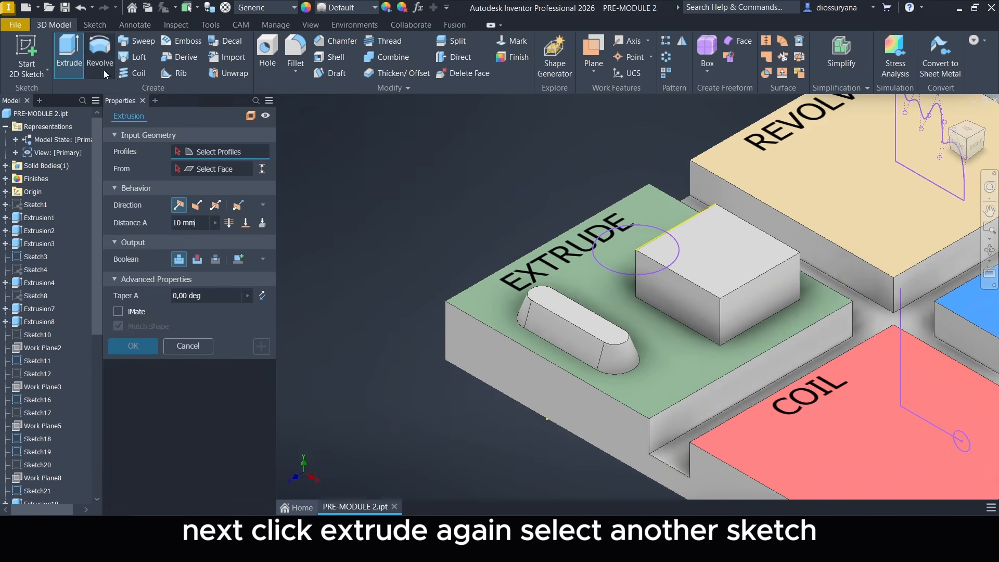
{"action": "left_click", "coordinate": [639, 244]}
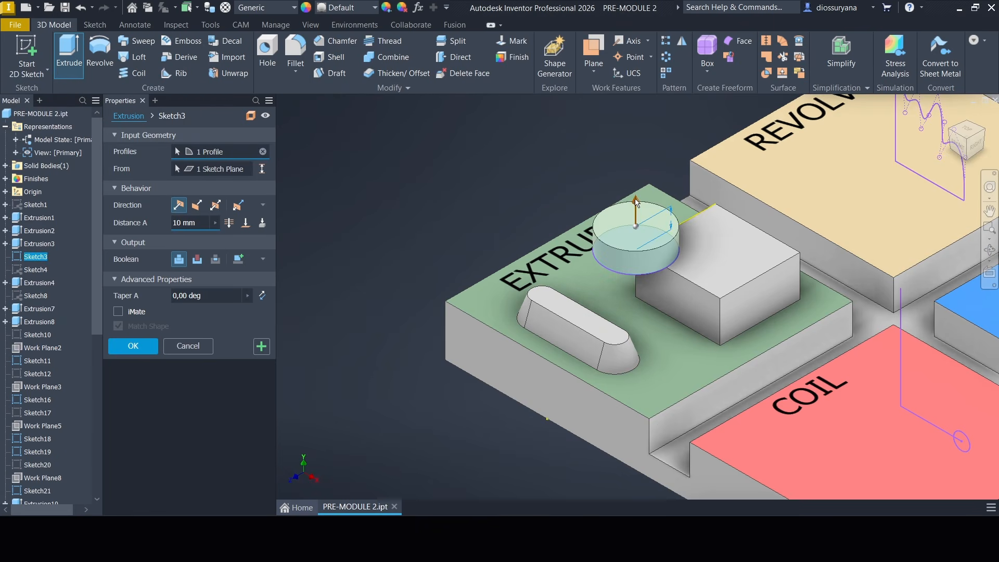
{"action": "mouse_move", "coordinate": [635, 201]}
{"action": "left_mouse_down"}
{"action": "mouse_move", "coordinate": [636, 166]}
{"action": "mouse_move", "coordinate": [638, 213]}
{"action": "mouse_move", "coordinate": [655, 257]}
{"action": "mouse_move", "coordinate": [643, 172]}
{"action": "mouse_move", "coordinate": [653, 251]}
{"action": "left_mouse_up"}
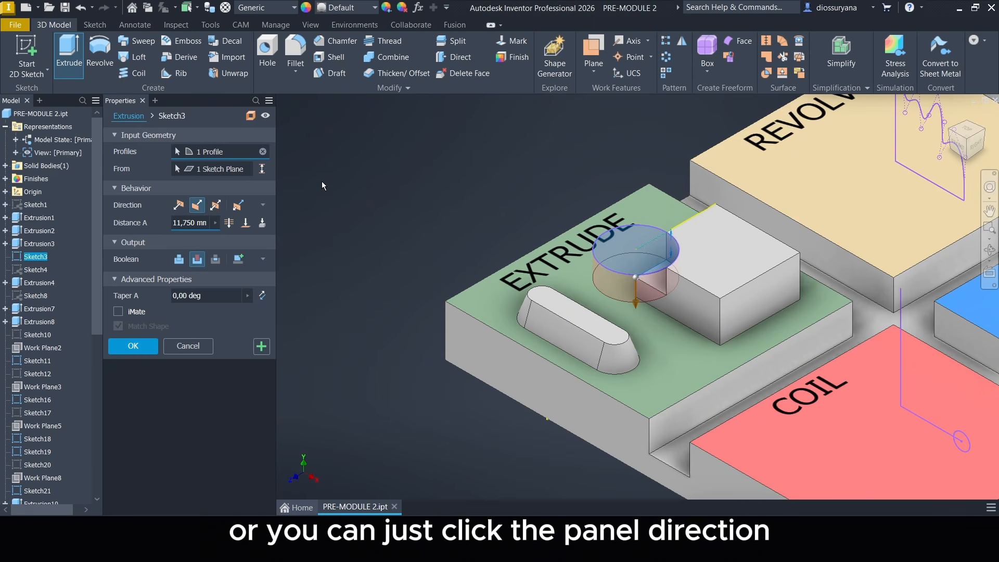
{"action": "left_click", "coordinate": [184, 207]}
{"action": "left_click", "coordinate": [192, 211]}
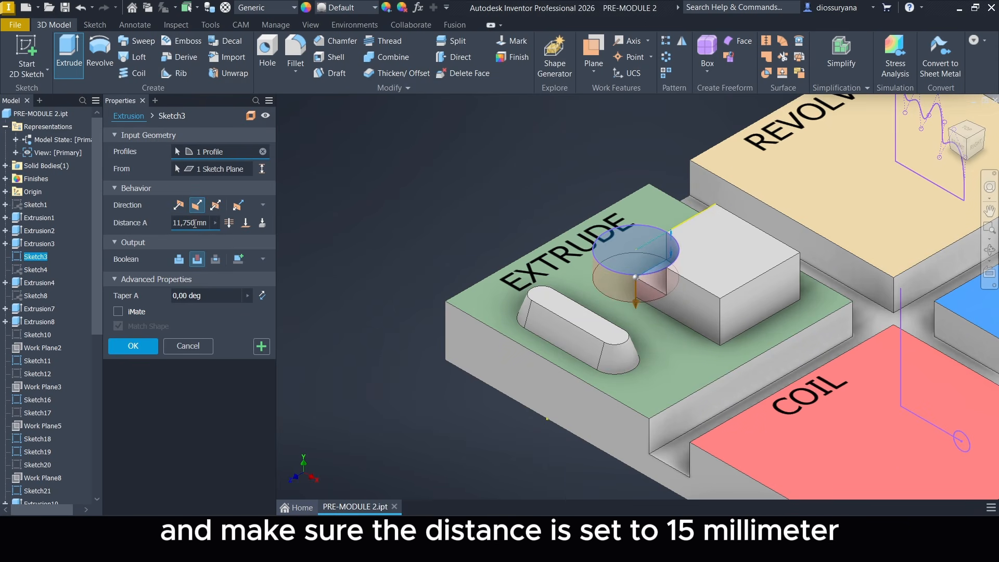
{"action": "left_click", "coordinate": [192, 223]}
{"action": "type", "text": "15"}
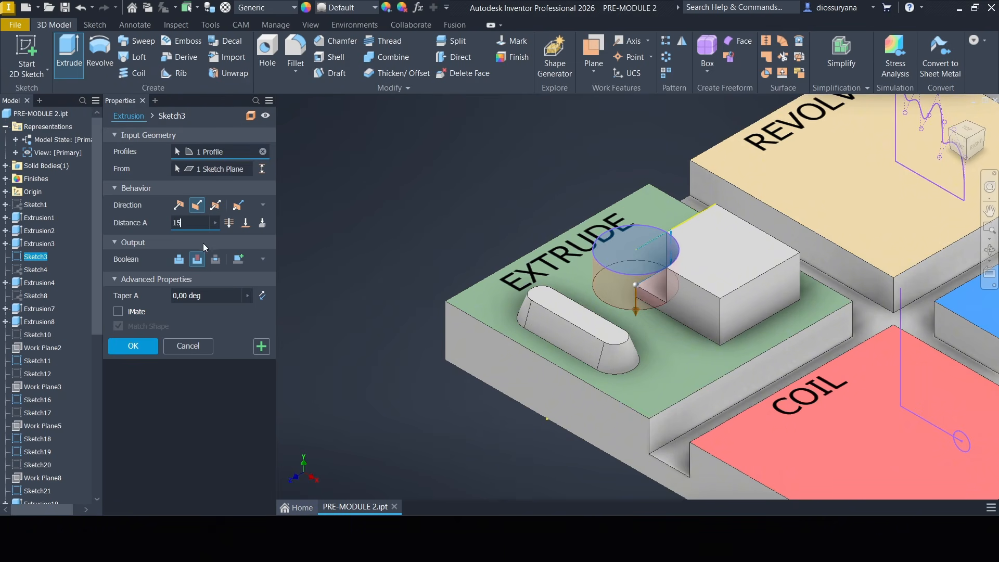
{"action": "left_click", "coordinate": [239, 258]}
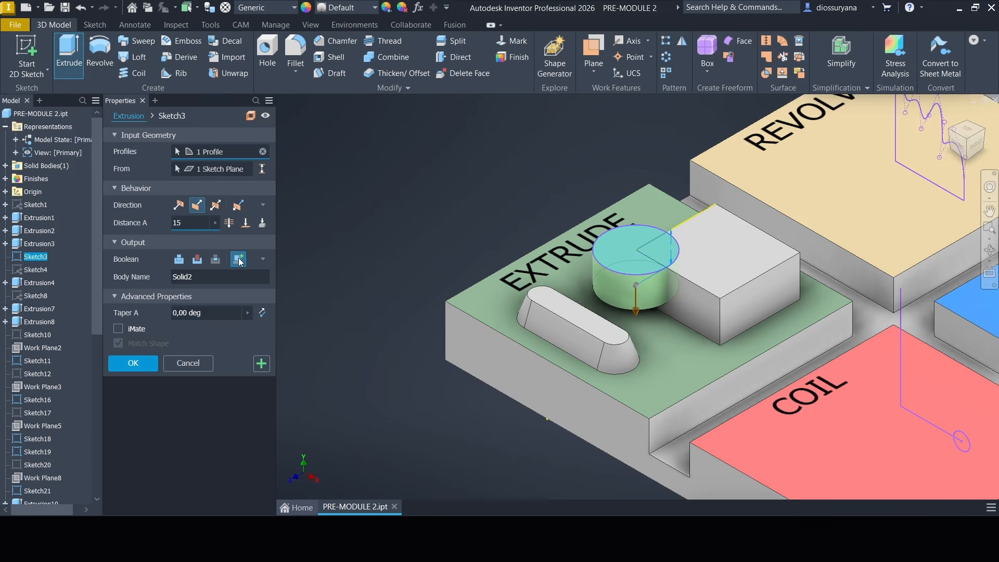
{"action": "left_click", "coordinate": [141, 364]}
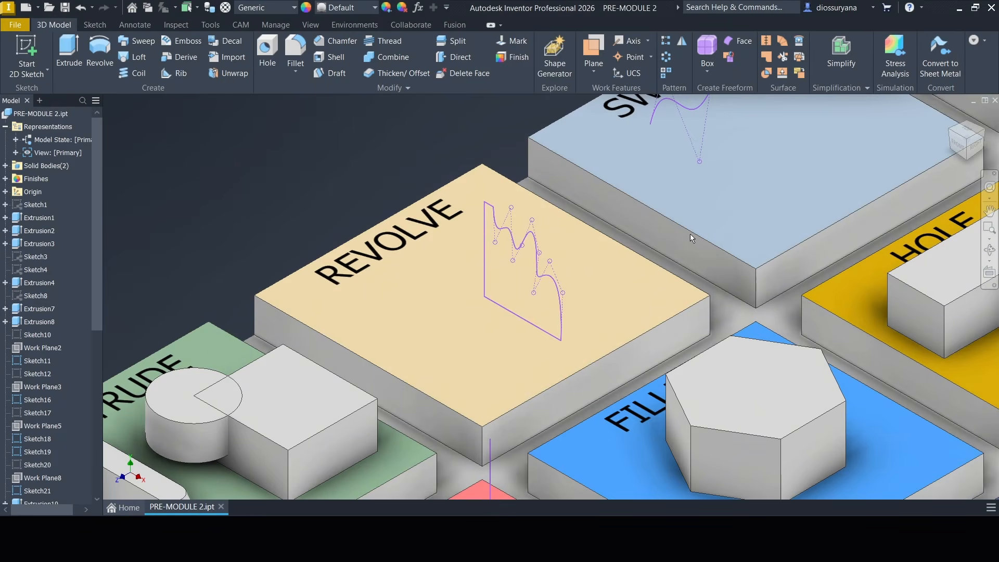
Revolve the wavy profile on the REVOLVE tile a full 360 degrees around its straight vertical edge, joining it to the main solid.
{"action": "middle_click_drag", "start_coordinate": [690, 233], "coordinate": [732, 226]}
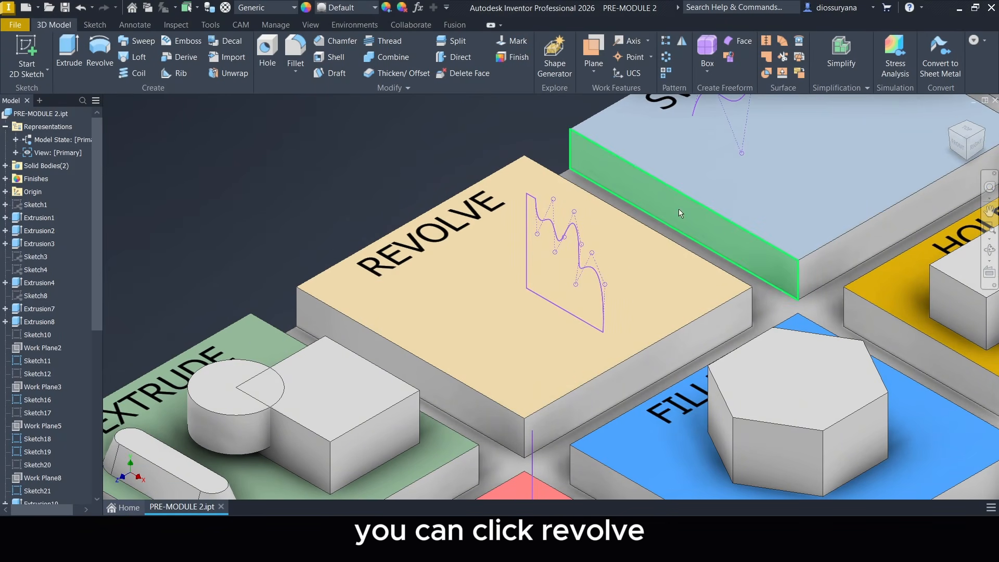
{"action": "left_click", "coordinate": [113, 73]}
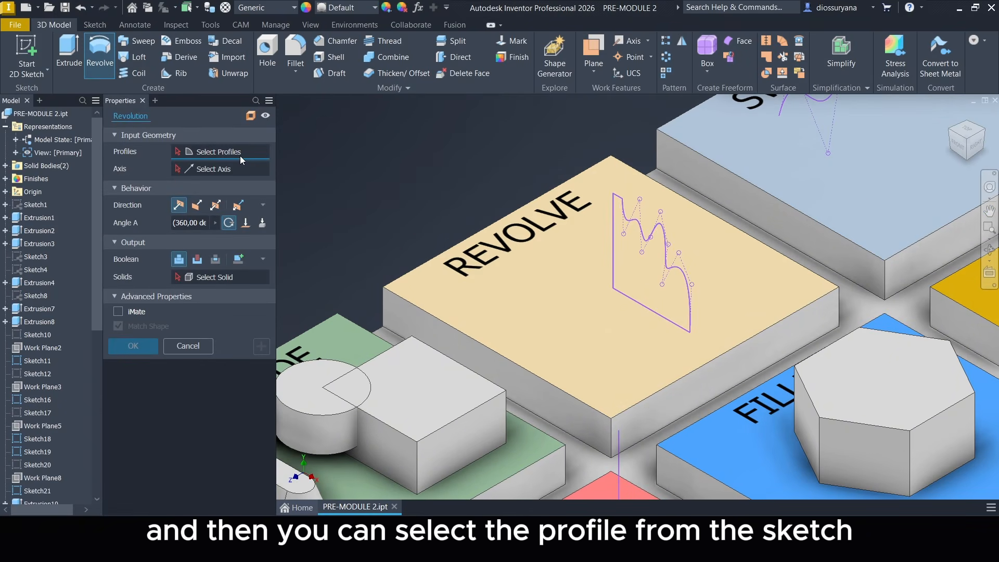
{"action": "left_click", "coordinate": [648, 275]}
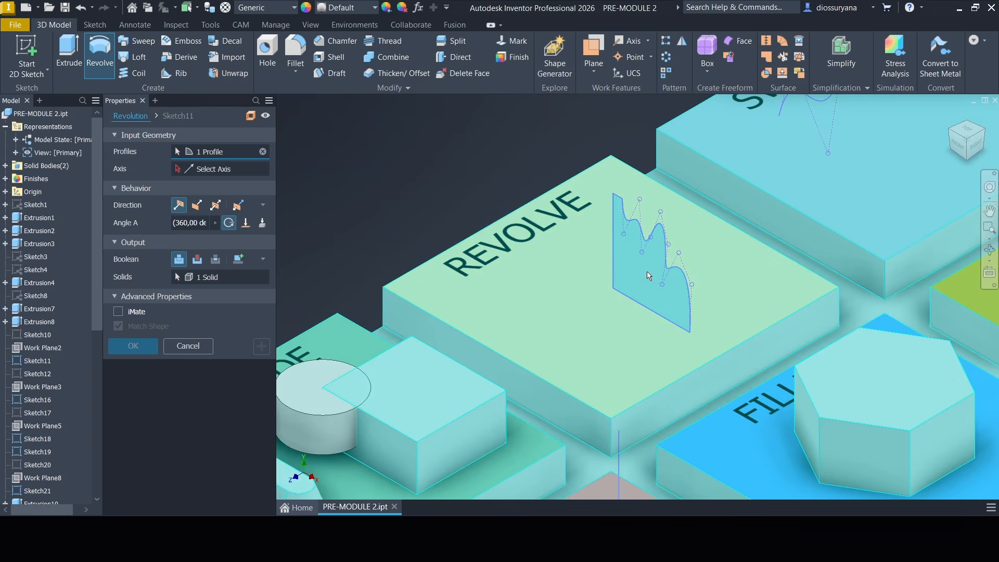
{"action": "left_click", "coordinate": [232, 171]}
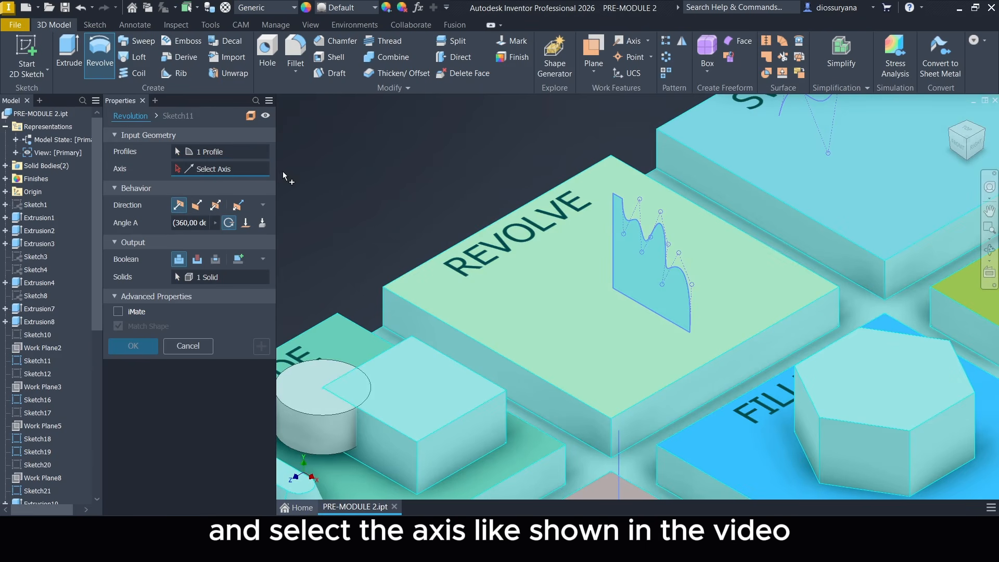
{"action": "left_click", "coordinate": [612, 255]}
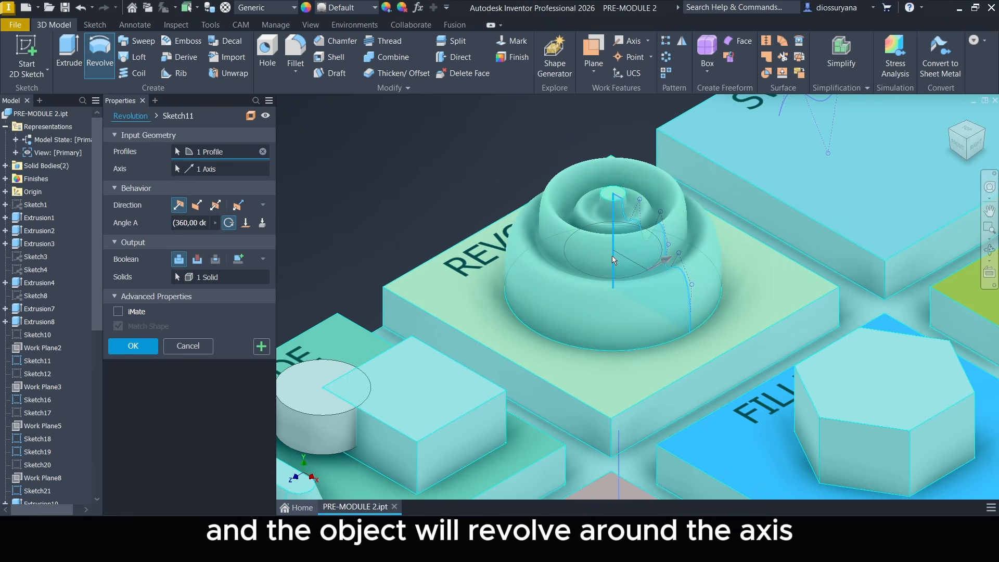
{"action": "scroll", "coordinate": [702, 210], "scroll_direction": "up", "scroll_amount": 5}
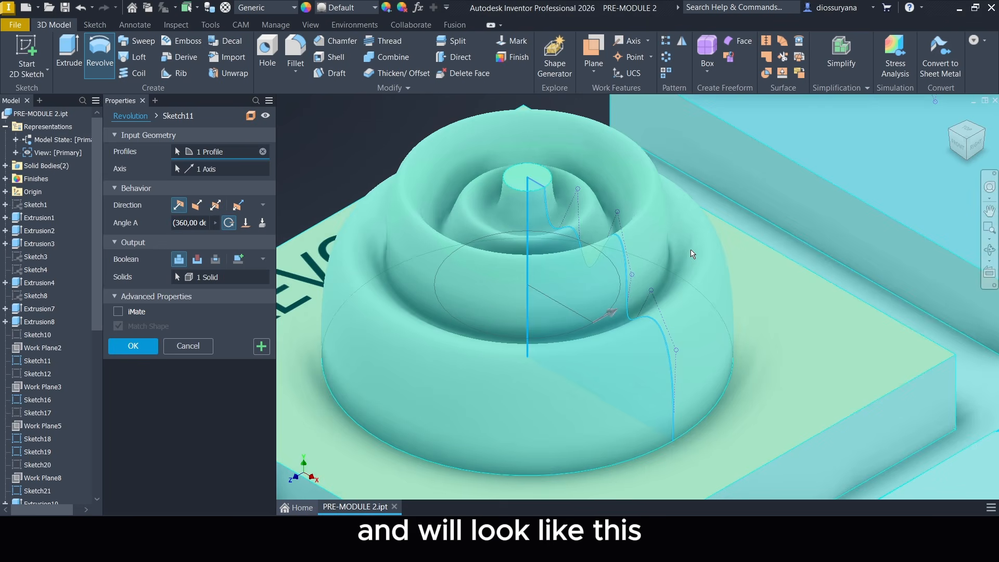
{"action": "scroll", "coordinate": [693, 251], "scroll_direction": "down", "scroll_amount": 4}
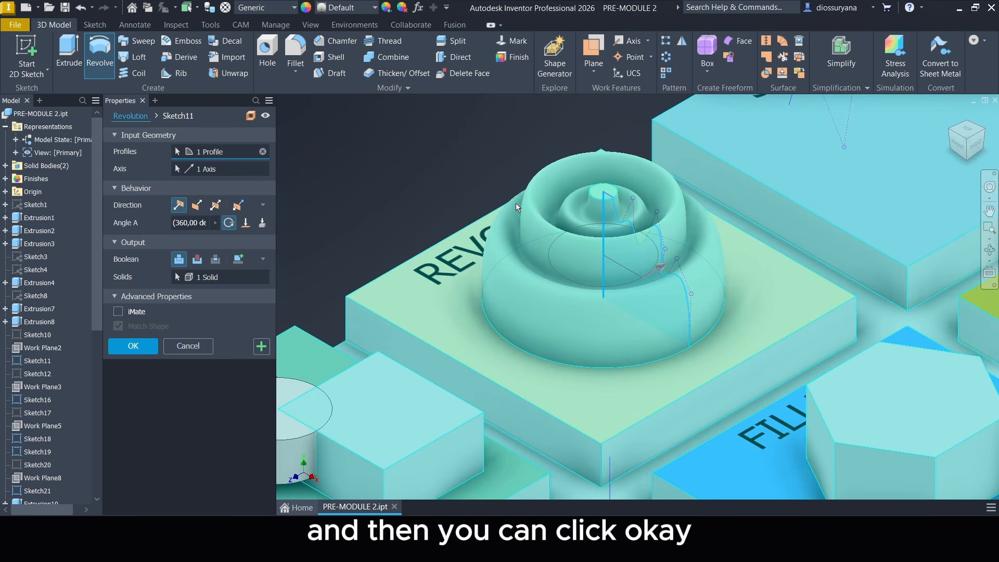
{"action": "left_click", "coordinate": [136, 347]}
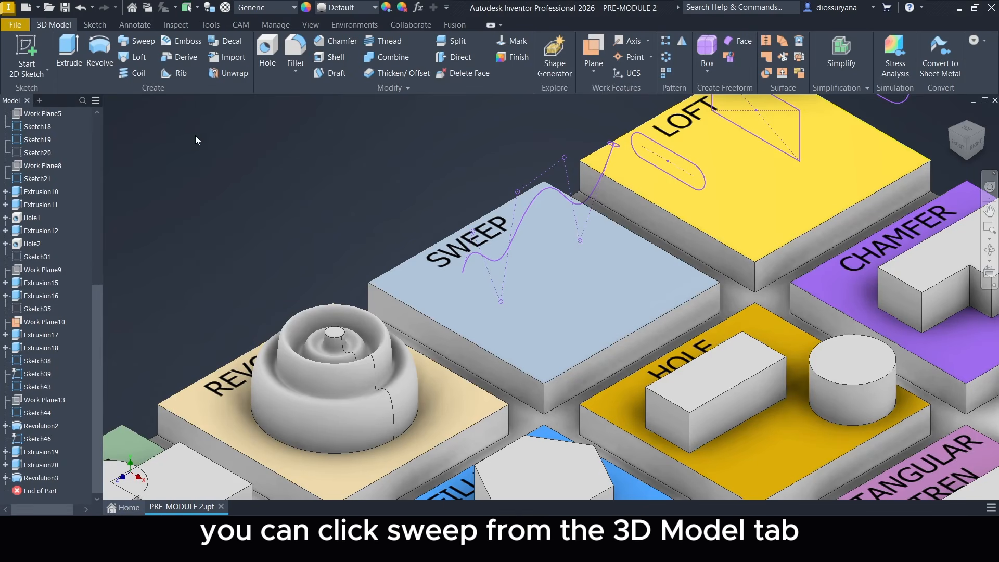
Sweep the small circle along the wavy spline on the SWEEP tile as a new solid.
{"action": "left_click", "coordinate": [142, 44]}
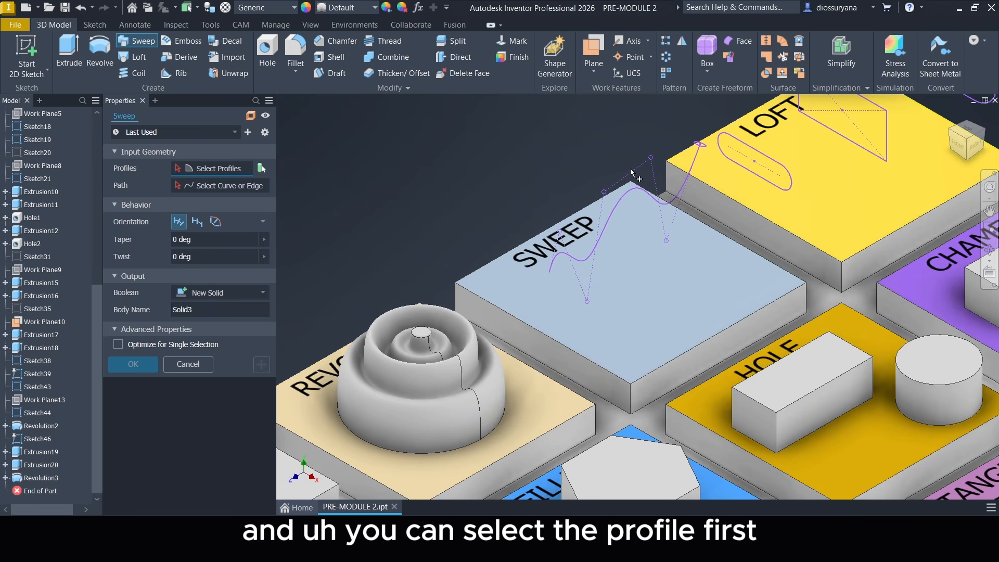
{"action": "scroll", "coordinate": [700, 145], "scroll_direction": "up", "scroll_amount": 5}
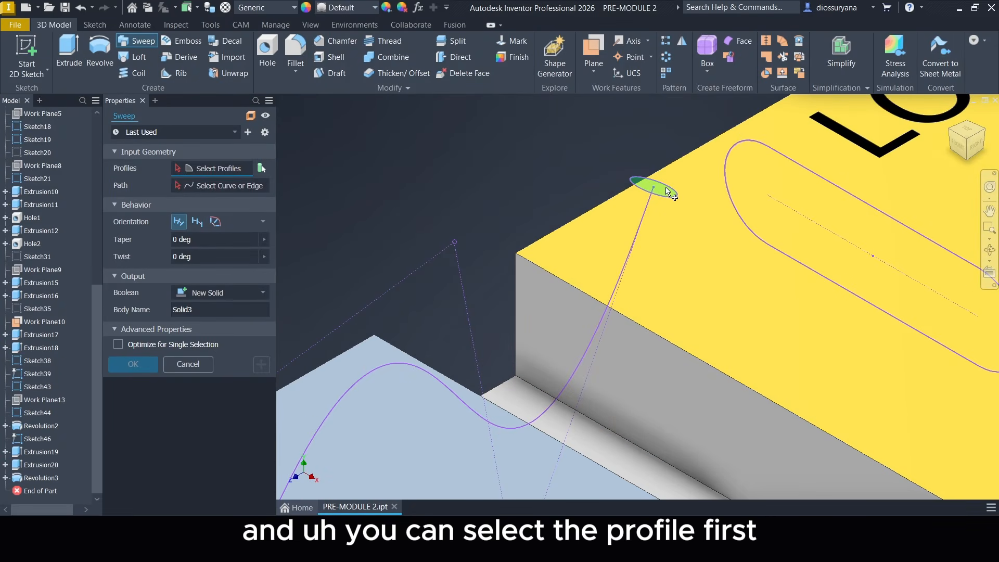
{"action": "left_click", "coordinate": [667, 191]}
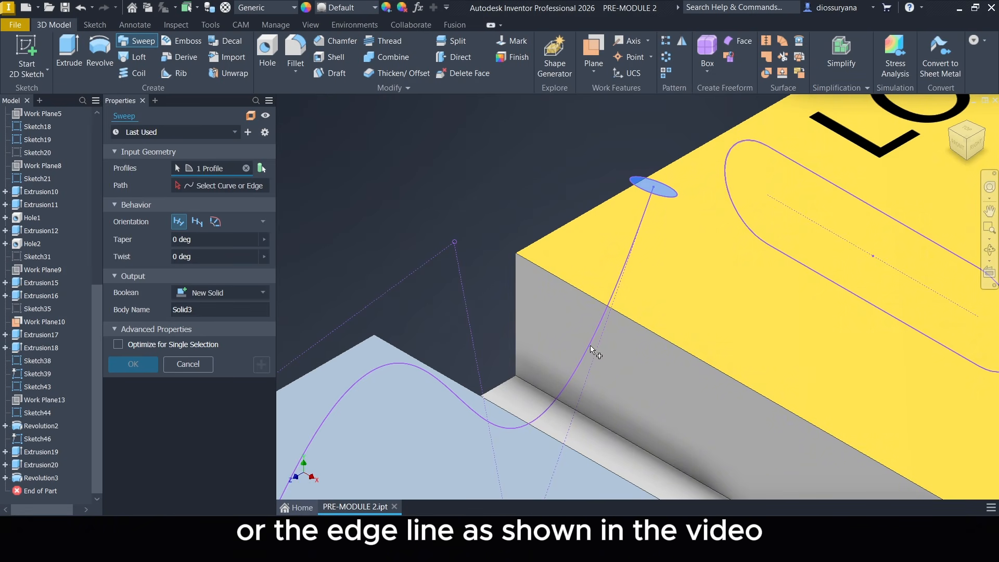
{"action": "middle_click_drag", "start_coordinate": [588, 340], "coordinate": [618, 293]}
{"action": "left_click", "coordinate": [253, 188]}
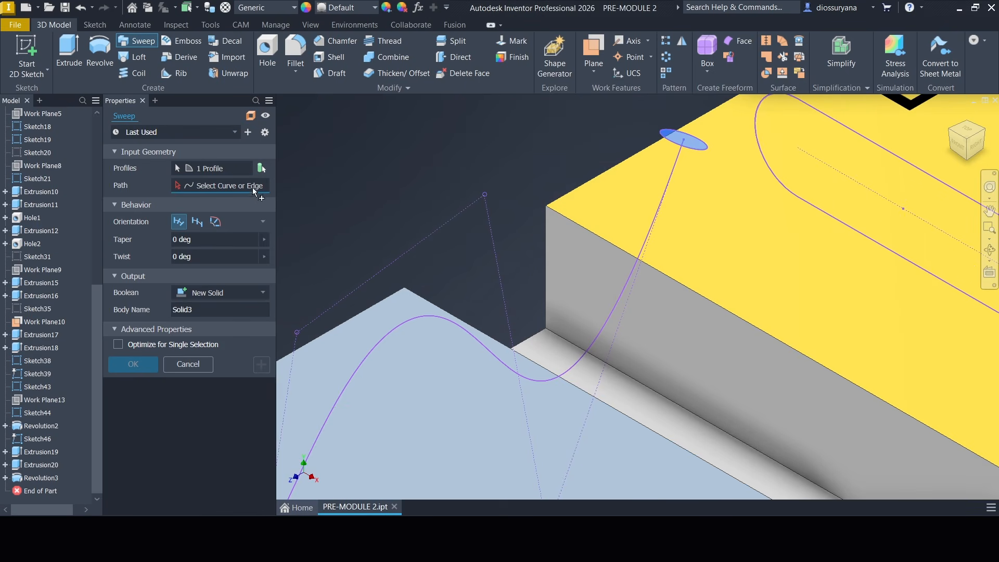
{"action": "left_click", "coordinate": [471, 334]}
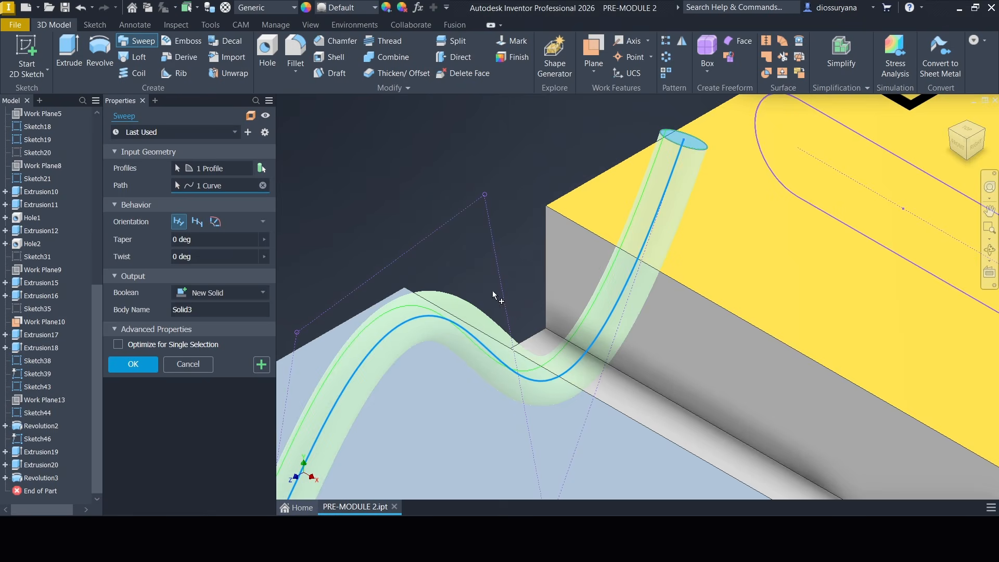
{"action": "scroll", "coordinate": [512, 276], "scroll_direction": "down", "scroll_amount": 3}
{"action": "middle_click_drag", "start_coordinate": [513, 275], "coordinate": [669, 212]}
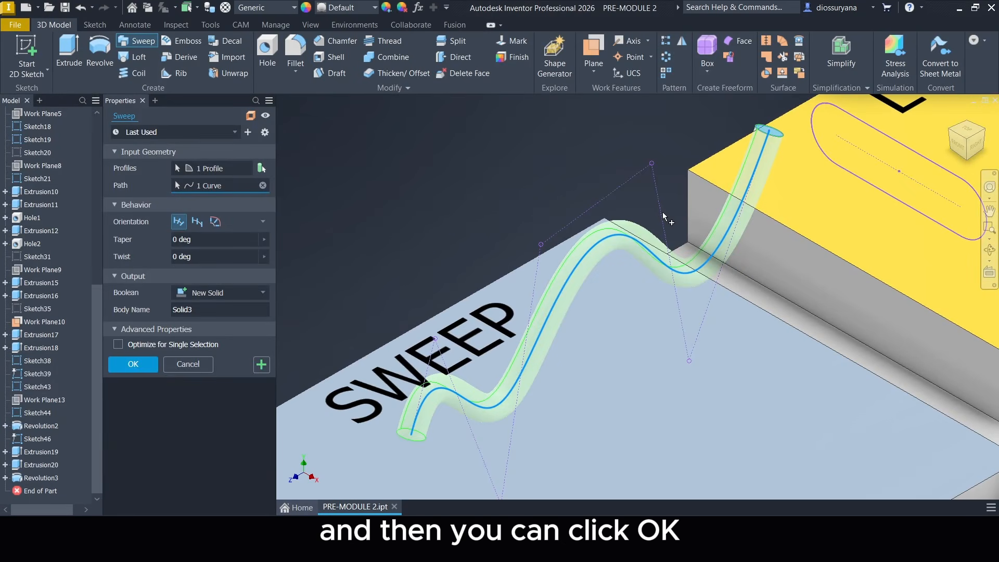
{"action": "left_click", "coordinate": [133, 364]}
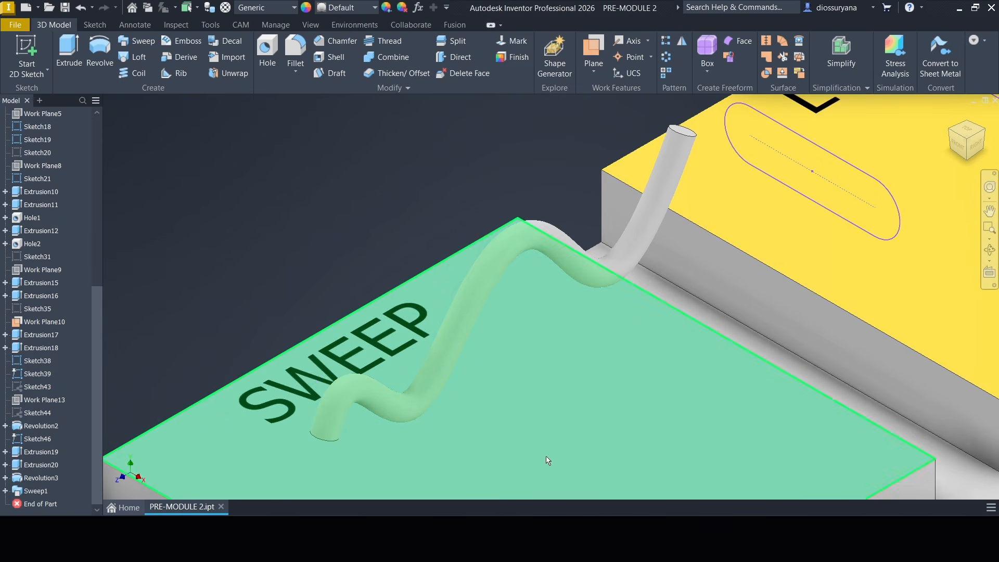
Loft a solid on the LOFT tile through the small slot, the rectangle and the large slot, in that order.
{"action": "scroll", "coordinate": [684, 355], "scroll_direction": "down", "scroll_amount": 6}
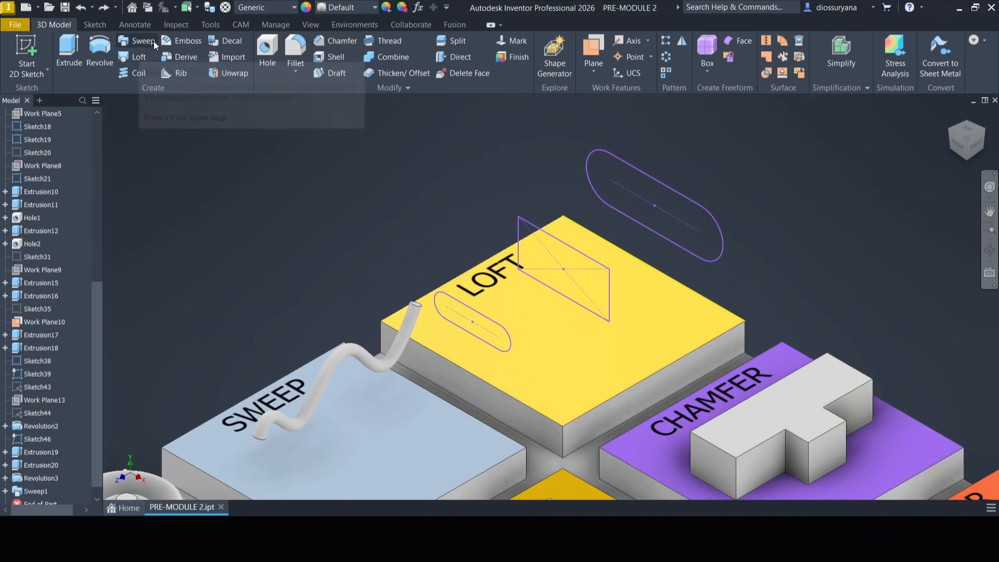
{"action": "left_click", "coordinate": [141, 56]}
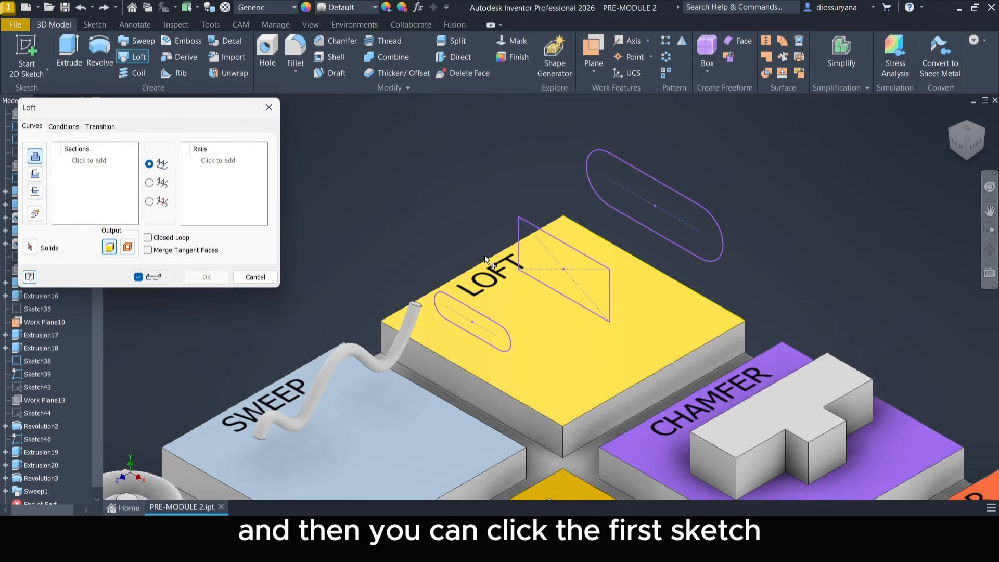
{"action": "scroll", "coordinate": [542, 350], "scroll_direction": "down", "scroll_amount": 4}
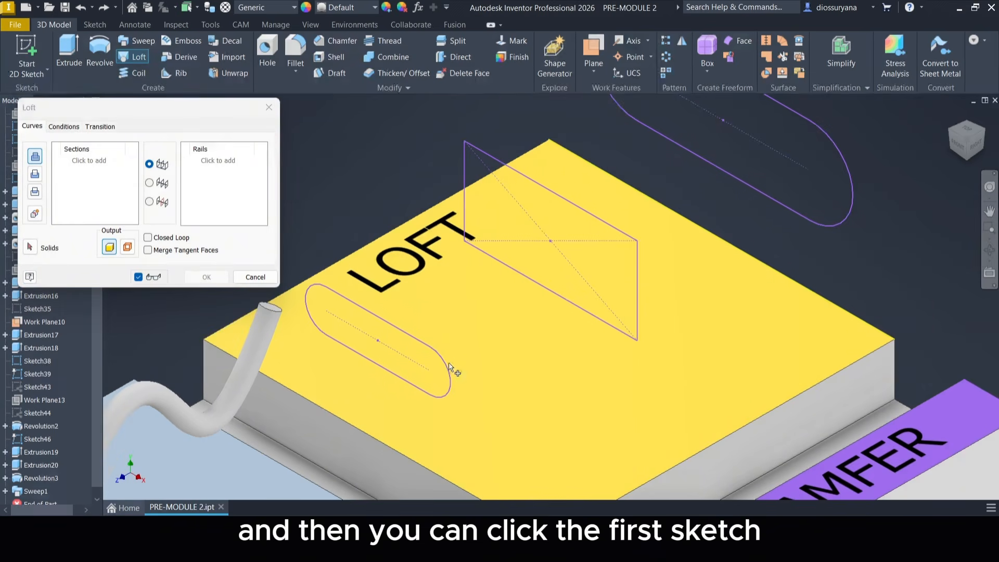
{"action": "left_click", "coordinate": [436, 352]}
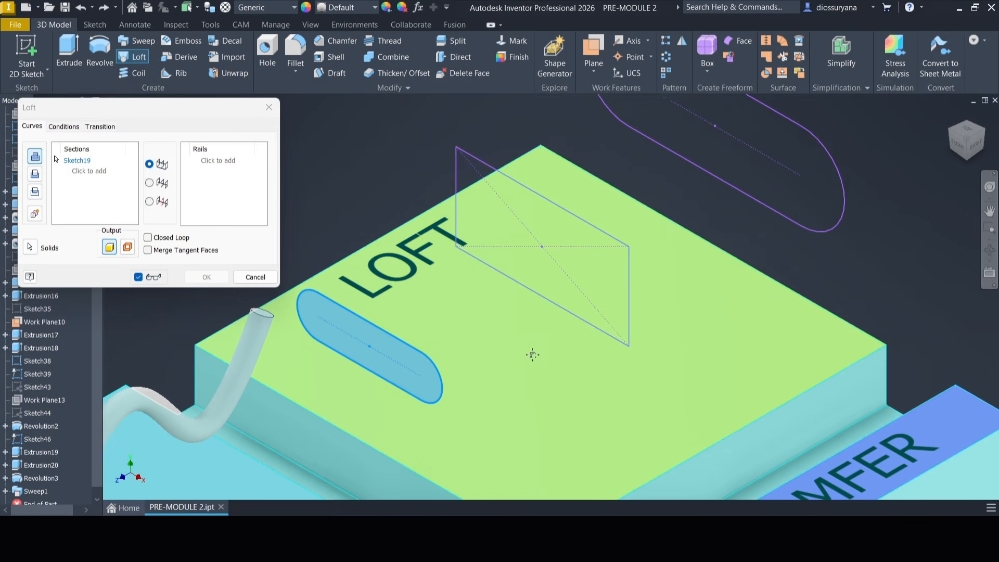
{"action": "middle_click_drag", "start_coordinate": [532, 355], "coordinate": [486, 386]}
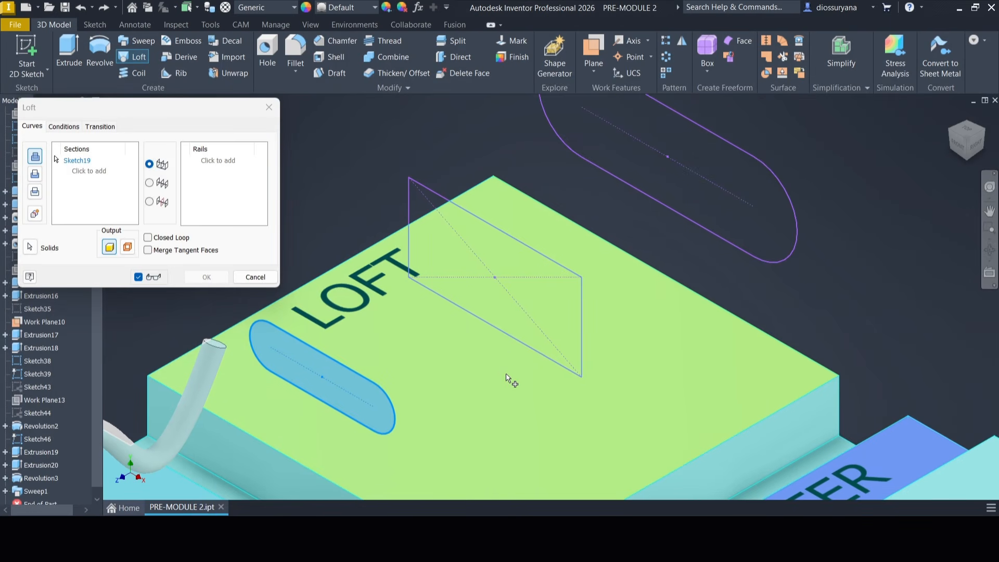
{"action": "left_click", "coordinate": [566, 271]}
{"action": "middle_click_drag", "start_coordinate": [634, 236], "coordinate": [584, 329]}
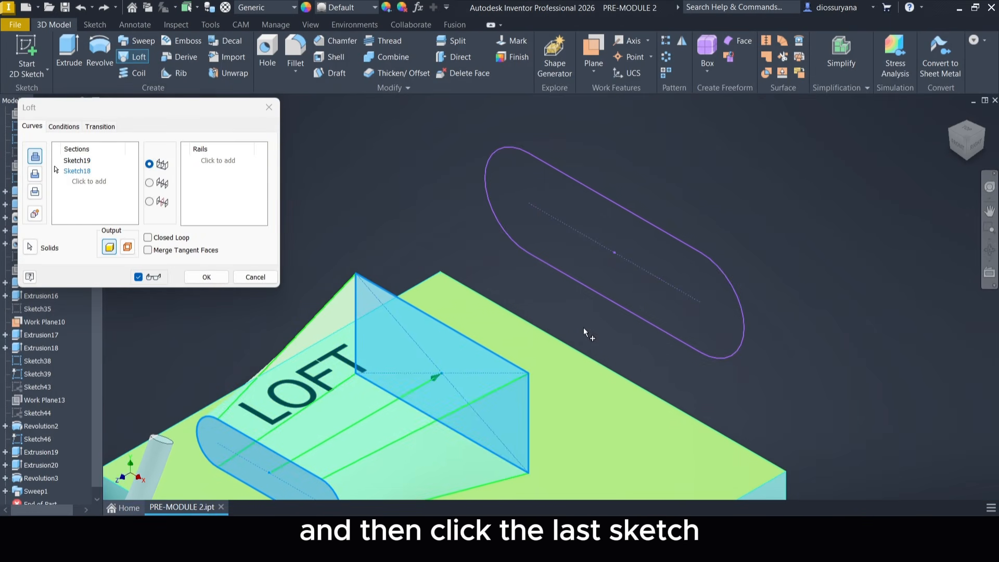
{"action": "left_click", "coordinate": [681, 241]}
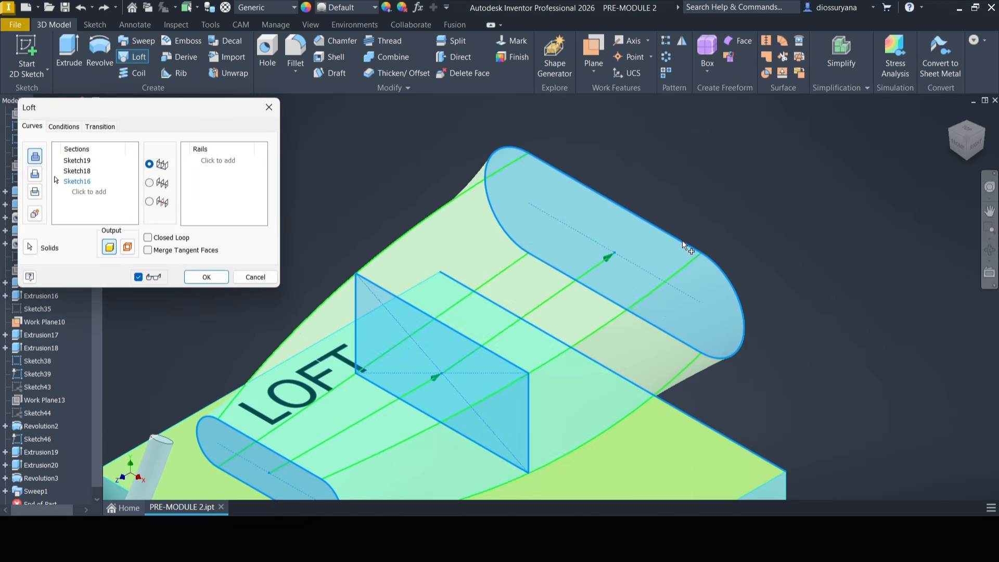
{"action": "middle_click_drag", "start_coordinate": [747, 237], "coordinate": [791, 219]}
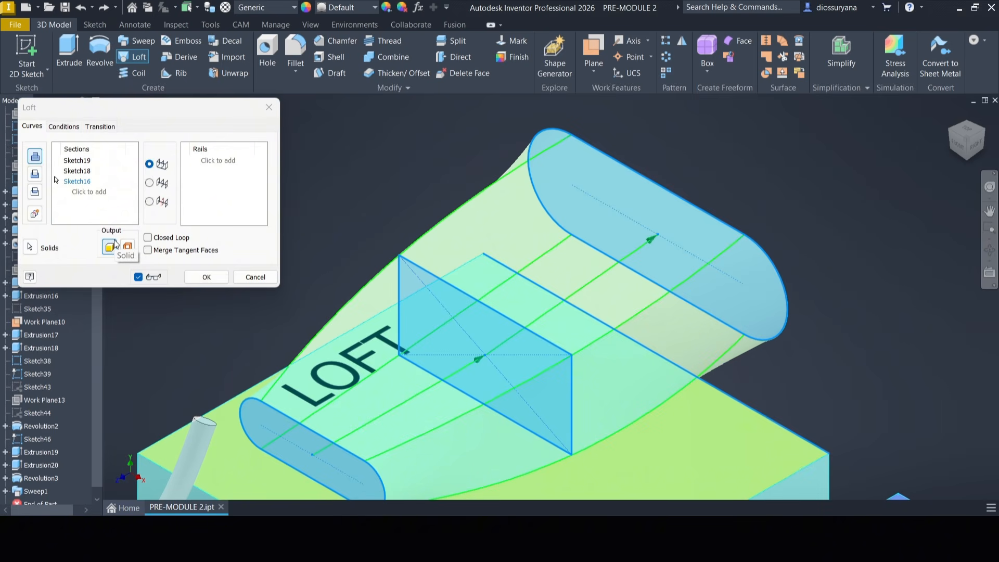
{"action": "left_click", "coordinate": [206, 277]}
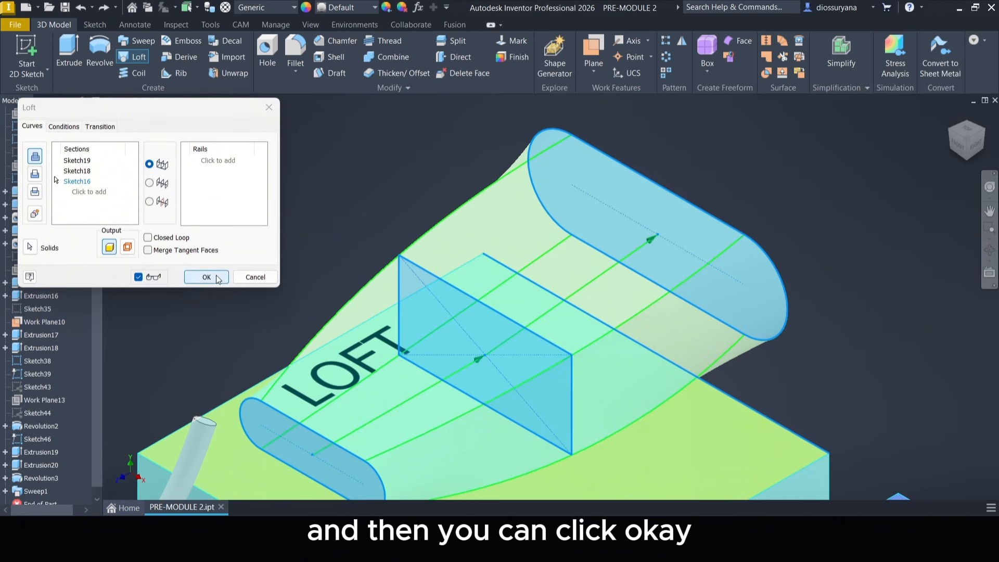
Create a coil on the COIL tile from the circle around the vertical line, with 10 mm pitch and 10 revolutions, as a new solid.
{"action": "scroll", "coordinate": [767, 286], "scroll_direction": "up", "scroll_amount": 3}
{"action": "middle_click_drag", "start_coordinate": [766, 287], "coordinate": [676, 260]}
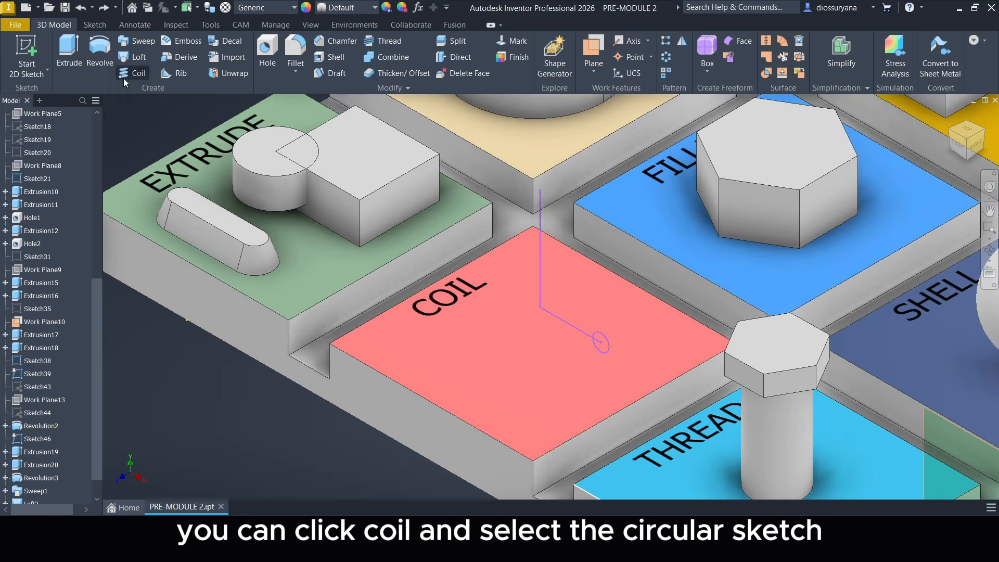
{"action": "left_click", "coordinate": [125, 75]}
{"action": "scroll", "coordinate": [701, 356], "scroll_direction": "up", "scroll_amount": 3}
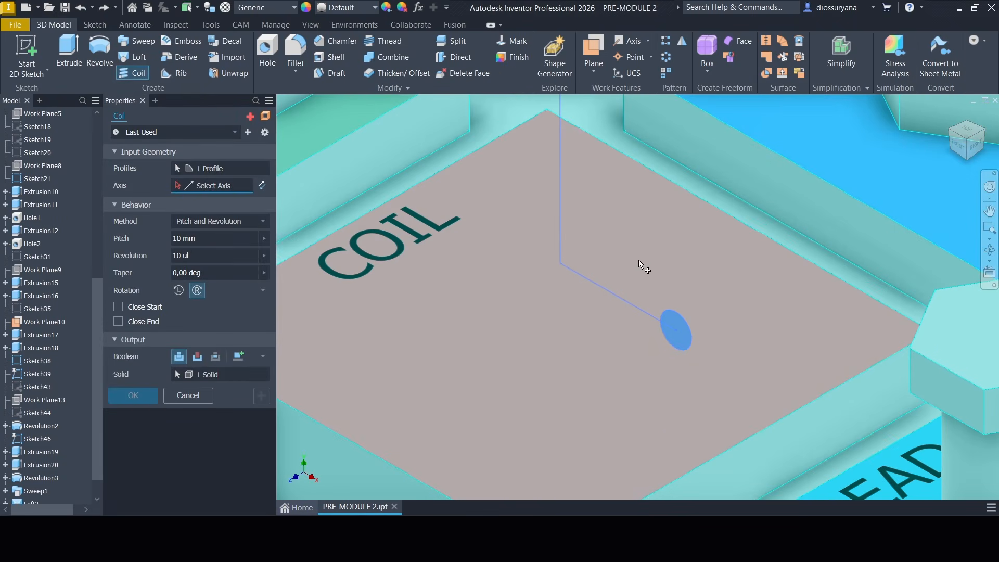
{"action": "scroll", "coordinate": [656, 275], "scroll_direction": "down", "scroll_amount": 3}
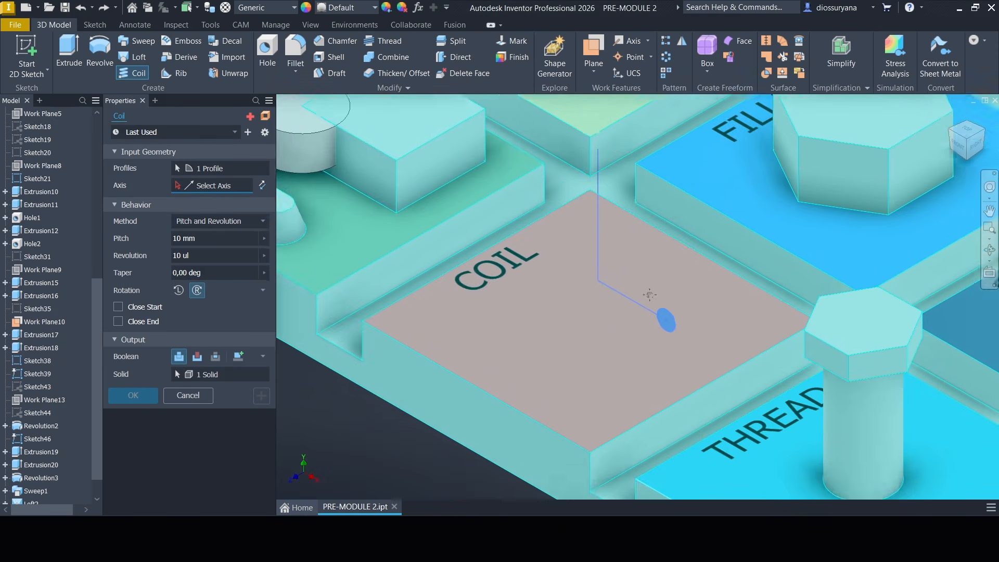
{"action": "scroll", "coordinate": [644, 311], "scroll_direction": "up", "scroll_amount": 2}
{"action": "scroll", "coordinate": [645, 328], "scroll_direction": "up", "scroll_amount": 2}
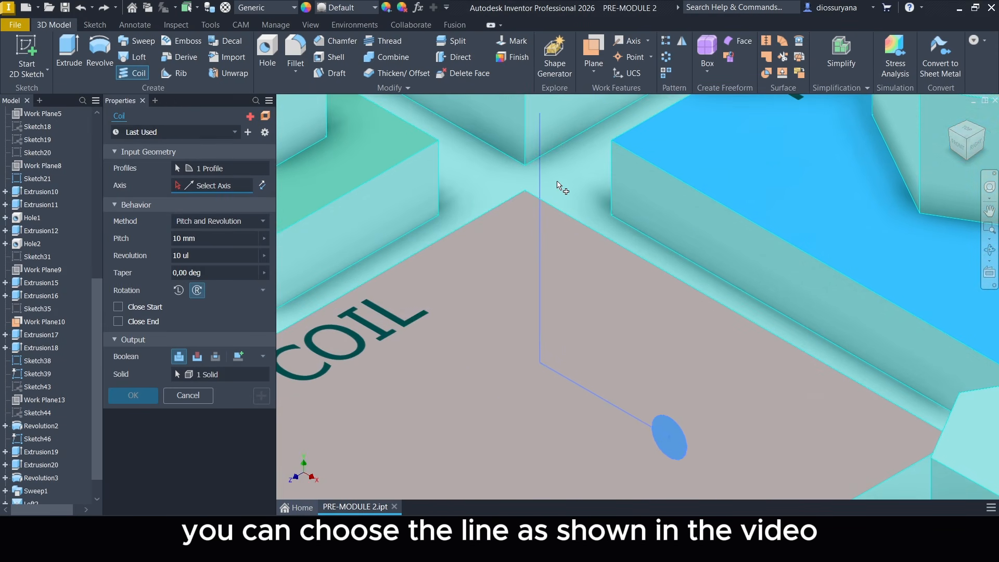
{"action": "left_click", "coordinate": [542, 174]}
{"action": "scroll", "coordinate": [598, 228], "scroll_direction": "down", "scroll_amount": 3}
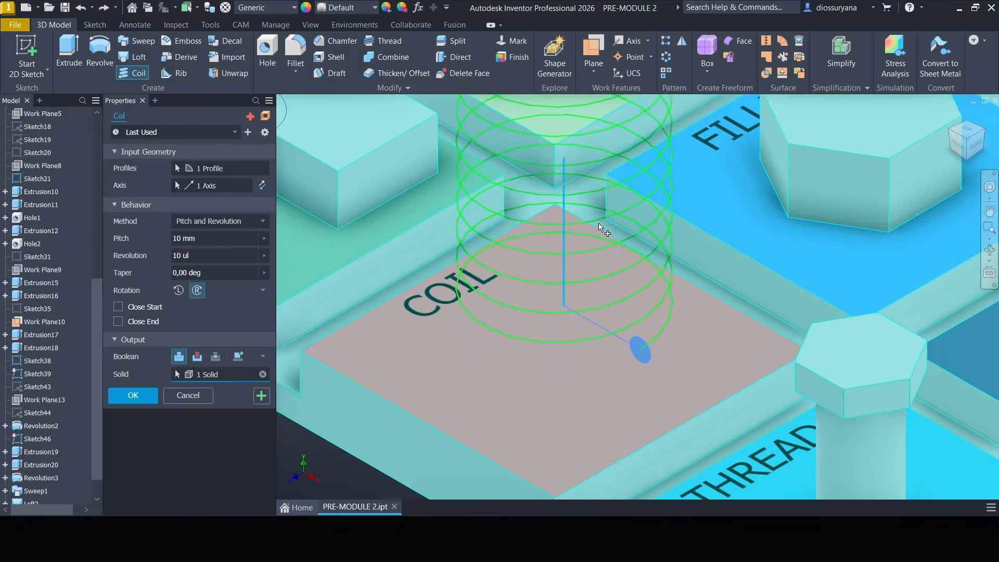
{"action": "scroll", "coordinate": [576, 249], "scroll_direction": "up", "scroll_amount": 2}
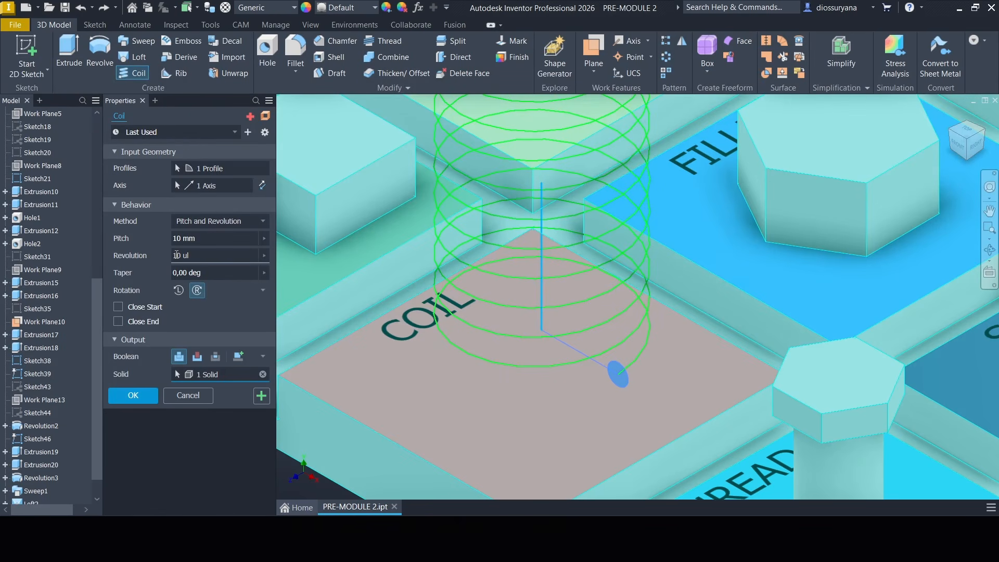
{"action": "left_click", "coordinate": [239, 357]}
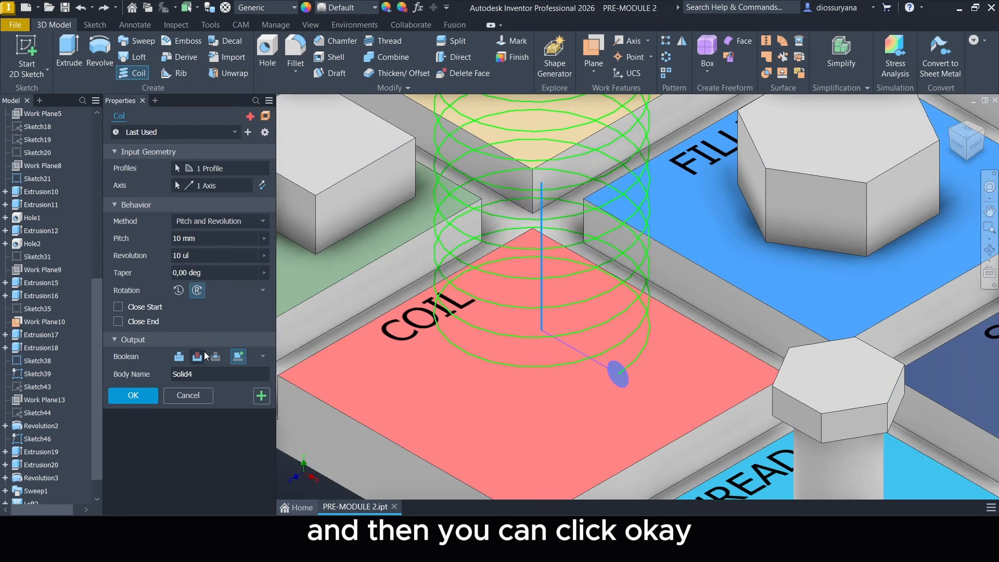
{"action": "left_click", "coordinate": [137, 396]}
Fillet all six top edges of the hexagonal block on the FILLET tile with a radius of 5 mm.
{"action": "scroll", "coordinate": [144, 395], "scroll_direction": "down", "scroll_amount": 5}
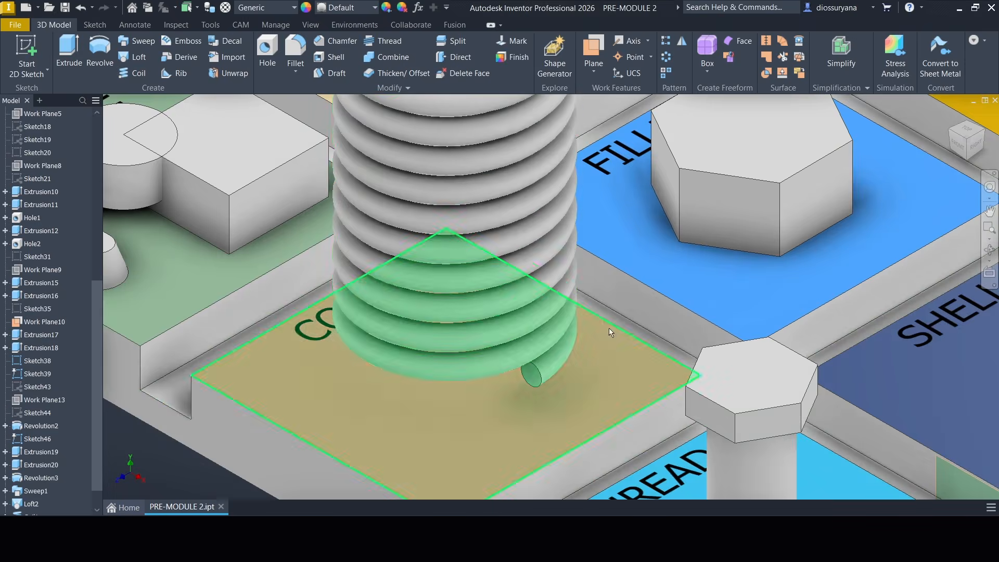
{"action": "scroll", "coordinate": [580, 330], "scroll_direction": "up", "scroll_amount": 3}
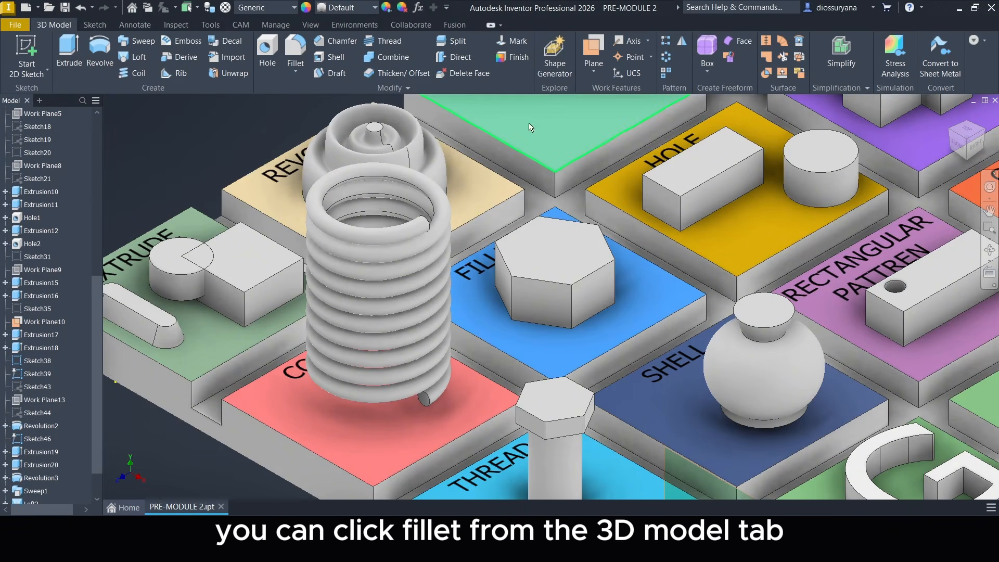
{"action": "left_click", "coordinate": [296, 50]}
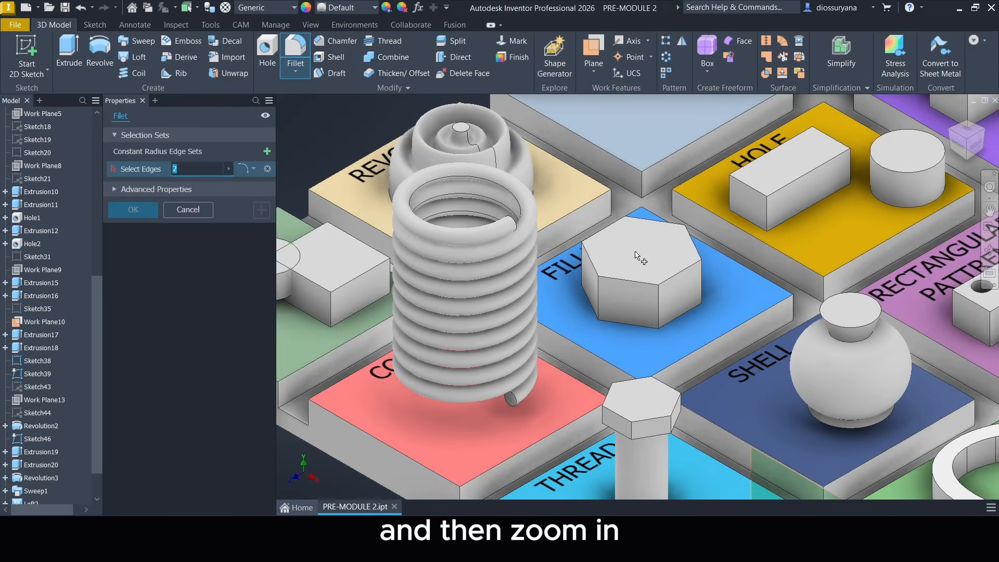
{"action": "scroll", "coordinate": [636, 254], "scroll_direction": "down", "scroll_amount": 5}
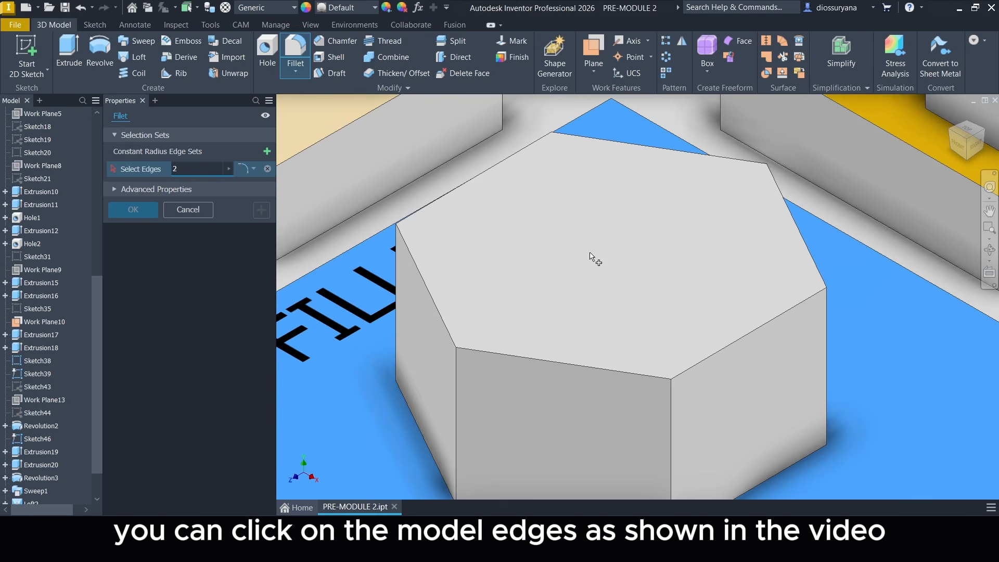
{"action": "left_click", "coordinate": [643, 373]}
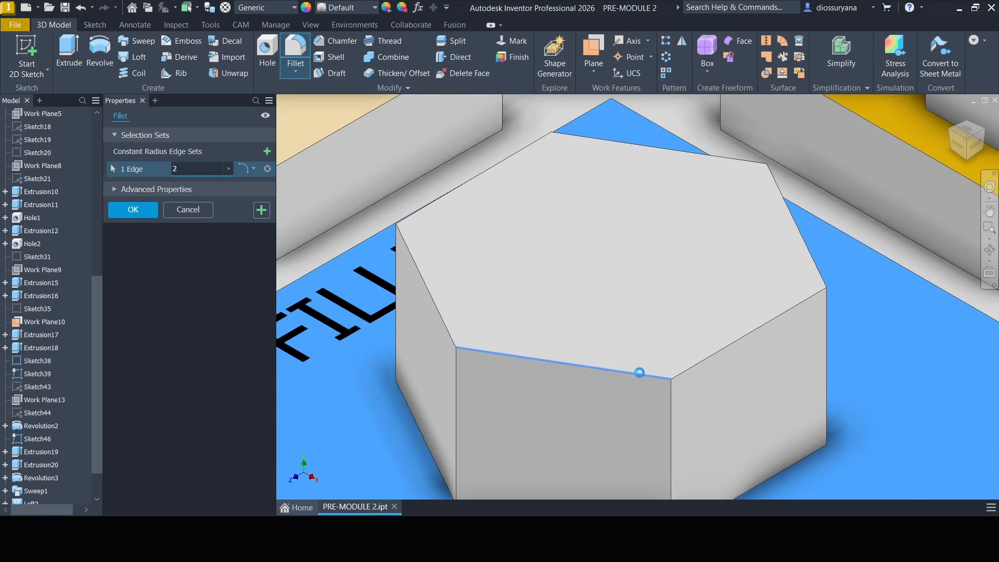
{"action": "left_click", "coordinate": [765, 319]}
{"action": "left_click", "coordinate": [796, 218]}
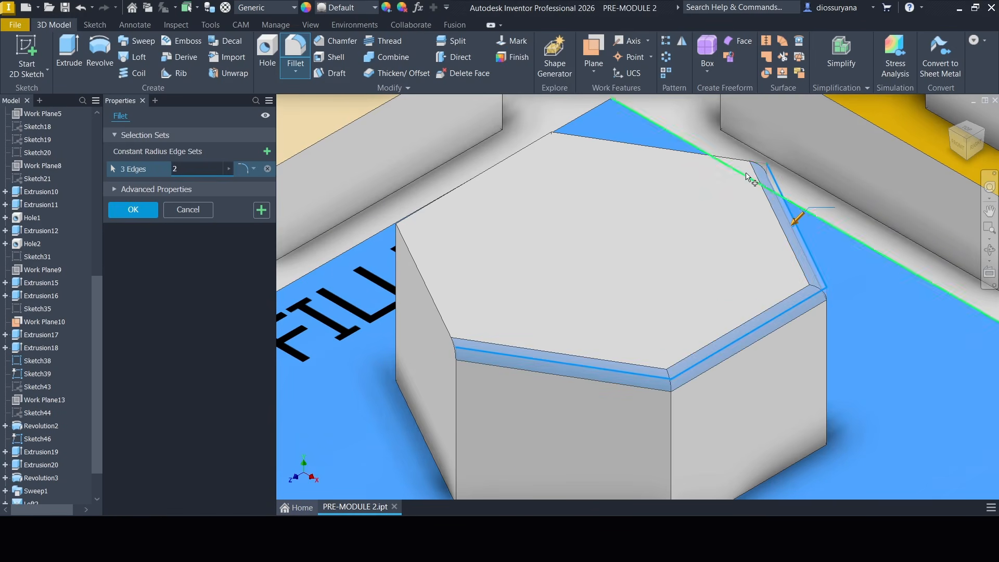
{"action": "left_click", "coordinate": [717, 157]}
{"action": "left_click", "coordinate": [503, 161]}
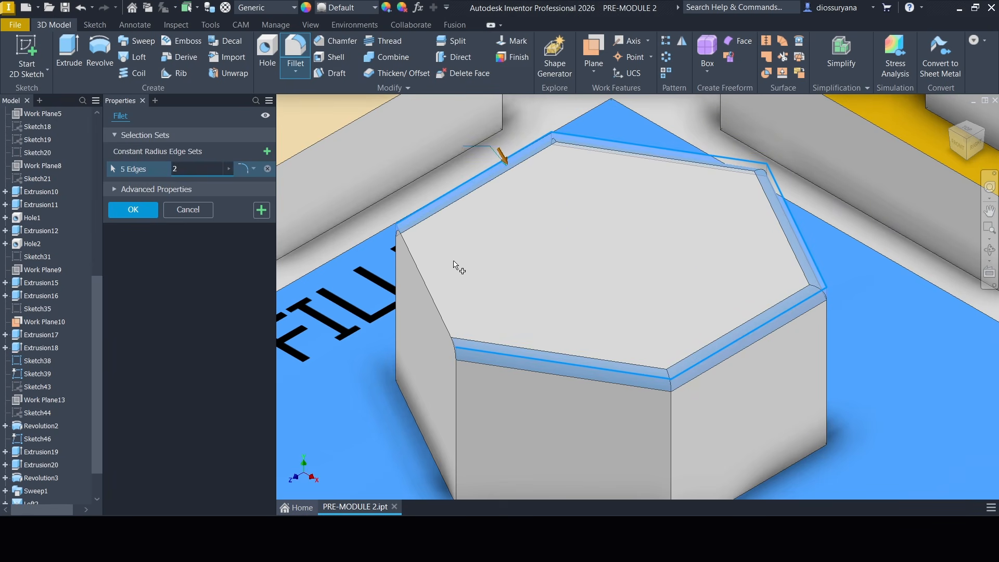
{"action": "left_click", "coordinate": [414, 271]}
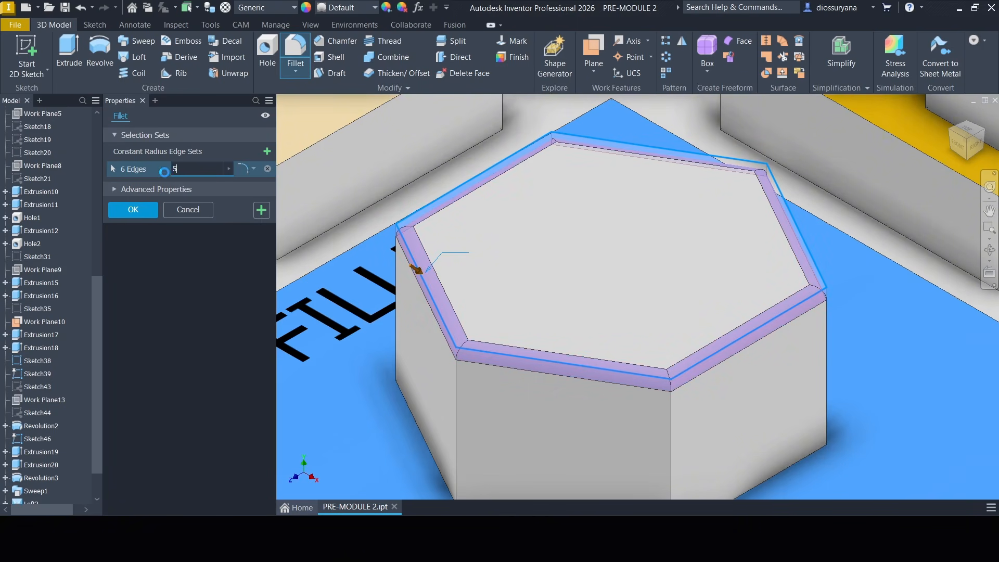
{"action": "left_click", "coordinate": [130, 211]}
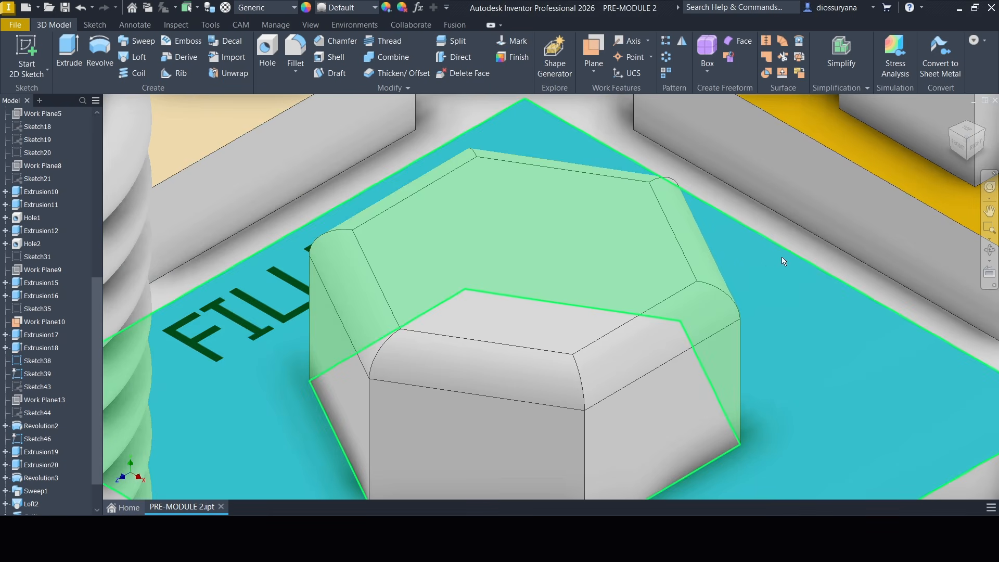
Cut a simple 3 mm through-all hole with no seat near the left corner of the rectangular block's top face on the HOLE tile.
{"action": "middle_click_drag", "start_coordinate": [781, 257], "coordinate": [766, 229]}
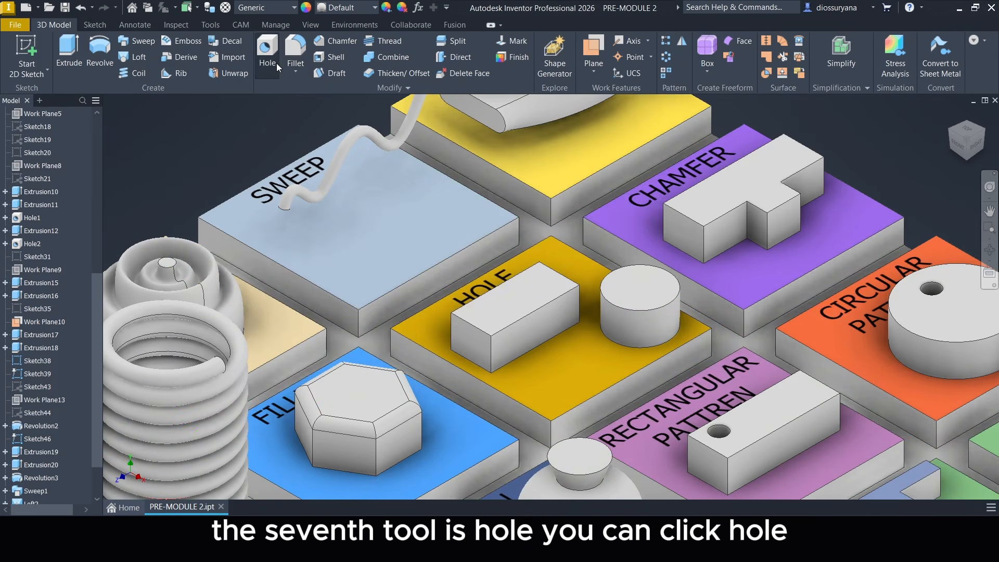
{"action": "left_click", "coordinate": [276, 64]}
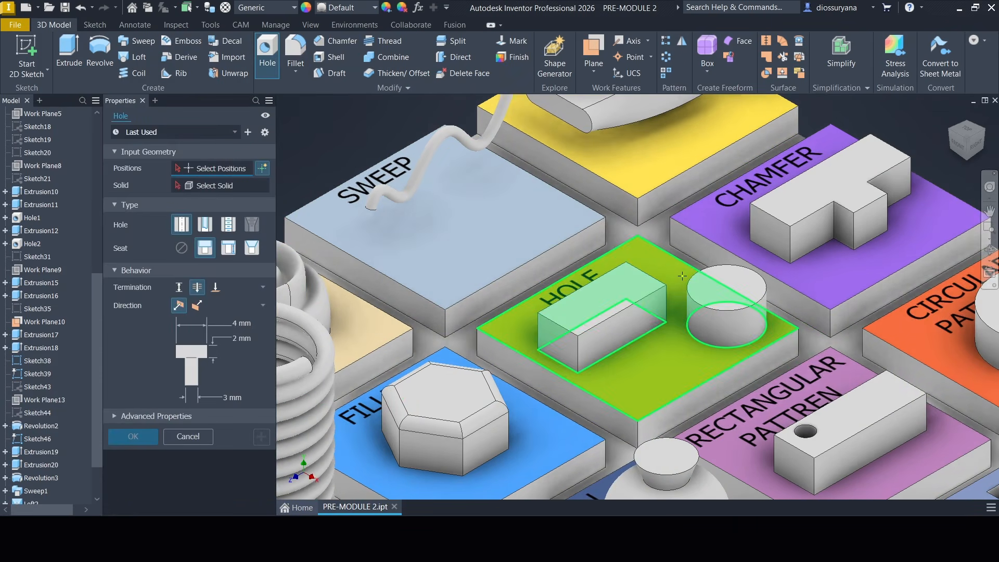
{"action": "middle_click_drag", "start_coordinate": [682, 277], "coordinate": [684, 309], "text": "shift"}
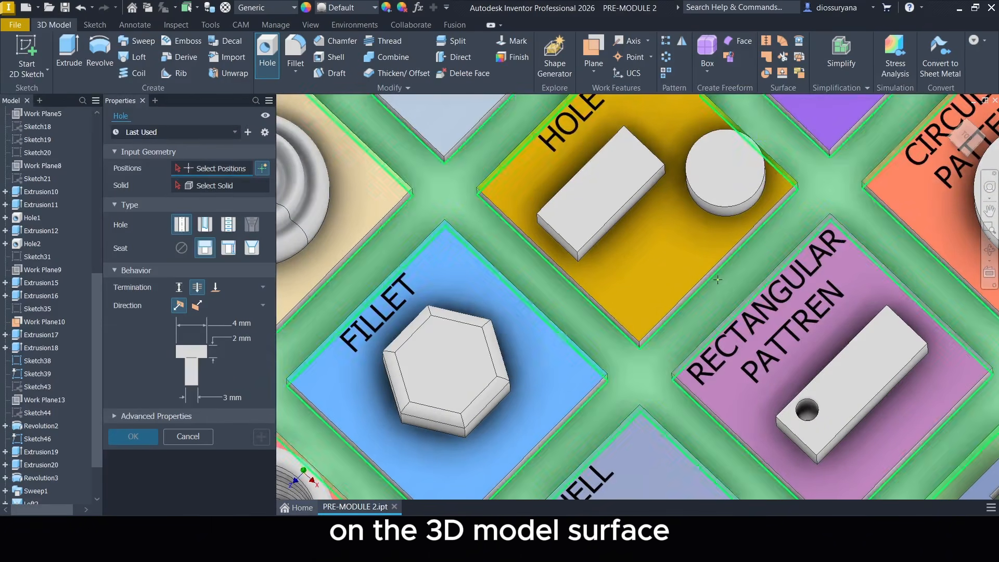
{"action": "middle_click_drag", "start_coordinate": [739, 264], "coordinate": [674, 346]}
{"action": "scroll", "coordinate": [593, 304], "scroll_direction": "up", "scroll_amount": 4}
{"action": "middle_click_drag", "start_coordinate": [592, 302], "coordinate": [616, 337]}
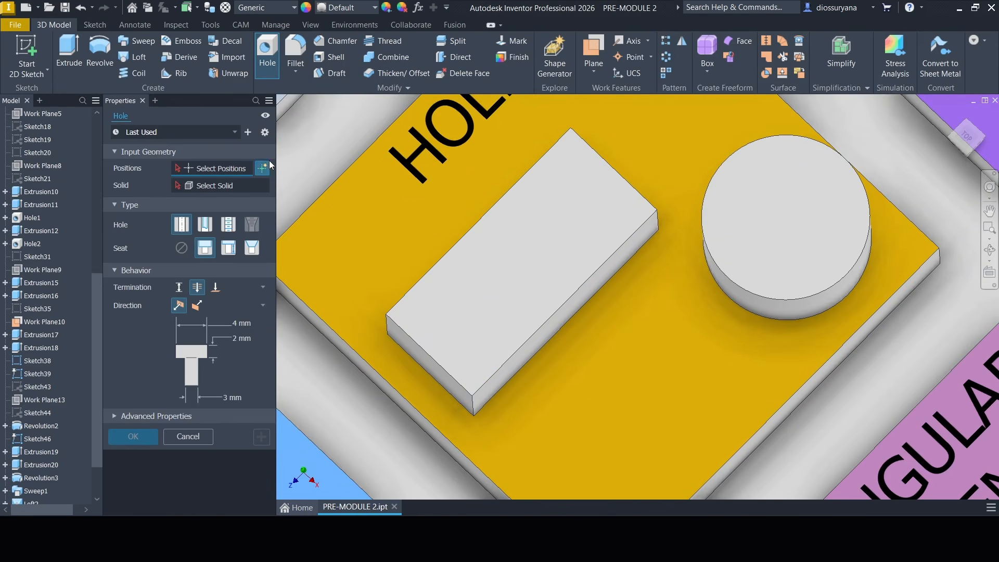
{"action": "scroll", "coordinate": [468, 325], "scroll_direction": "down", "scroll_amount": 3}
{"action": "middle_click_drag", "start_coordinate": [456, 319], "coordinate": [451, 340]}
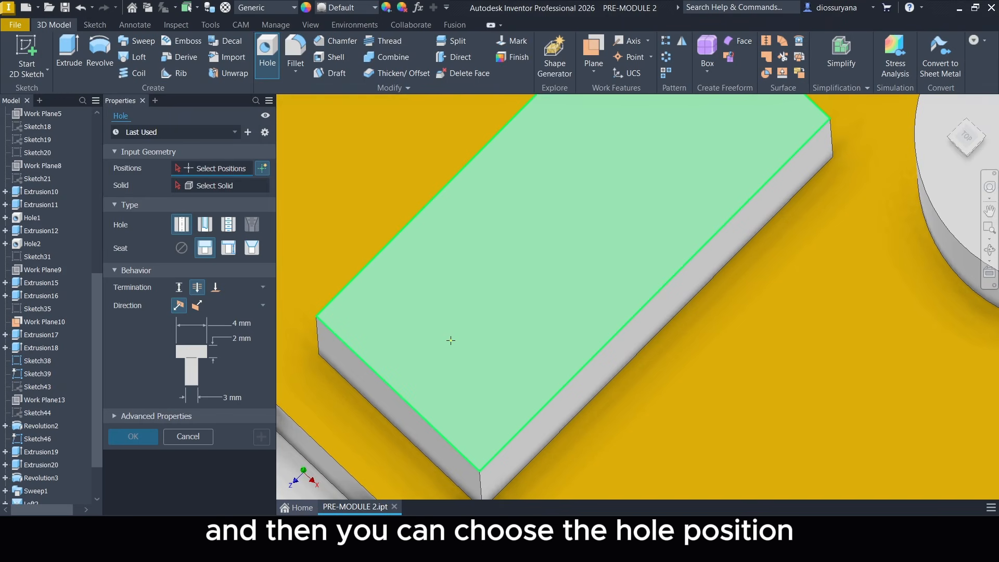
{"action": "left_click", "coordinate": [363, 313]}
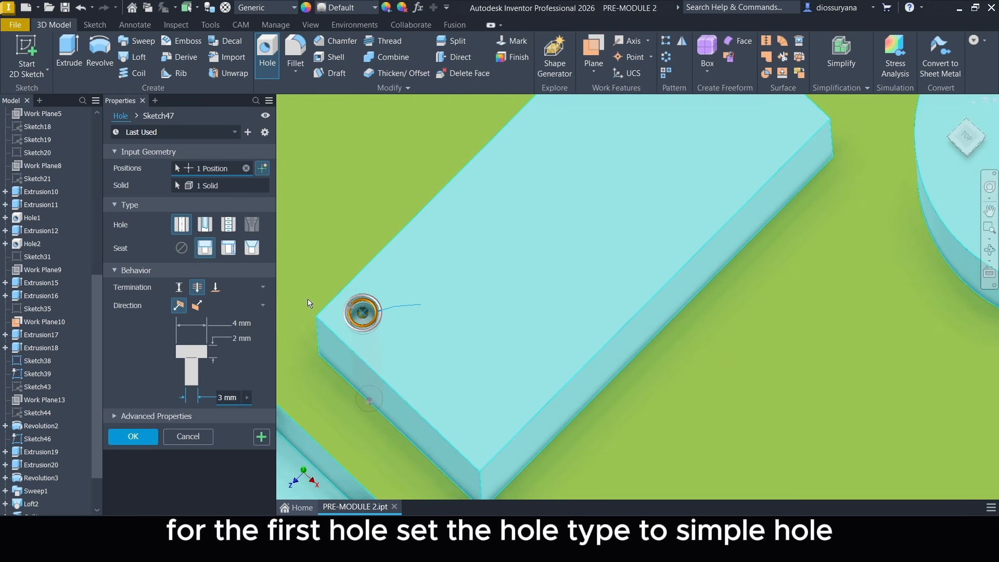
{"action": "left_click", "coordinate": [179, 248]}
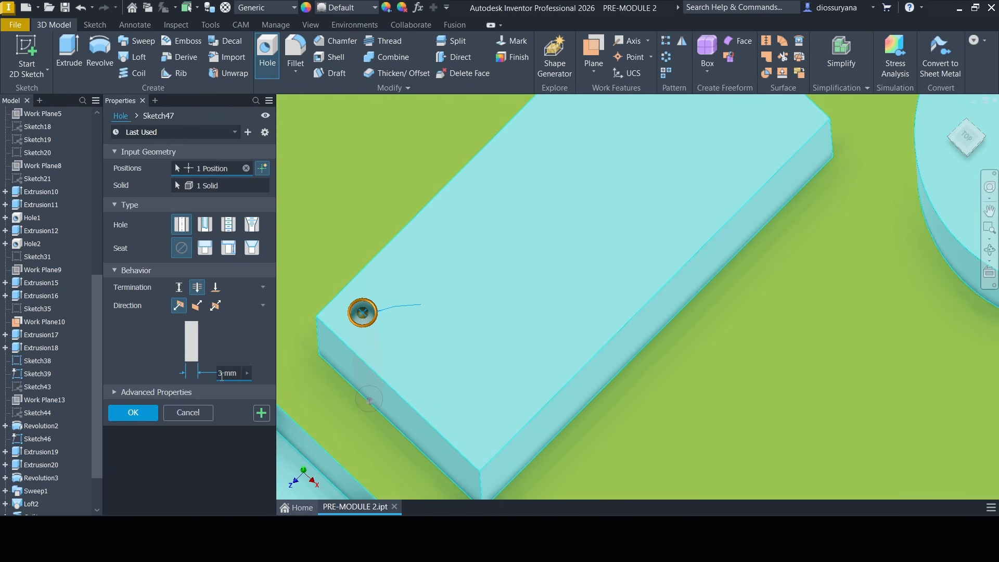
{"action": "left_click", "coordinate": [133, 413]}
Place a 3 mm through-all hole with a 4 mm by 2 mm counterbore near the opposite end of the rectangular block's top face.
{"action": "scroll", "coordinate": [585, 336], "scroll_direction": "up", "scroll_amount": 3}
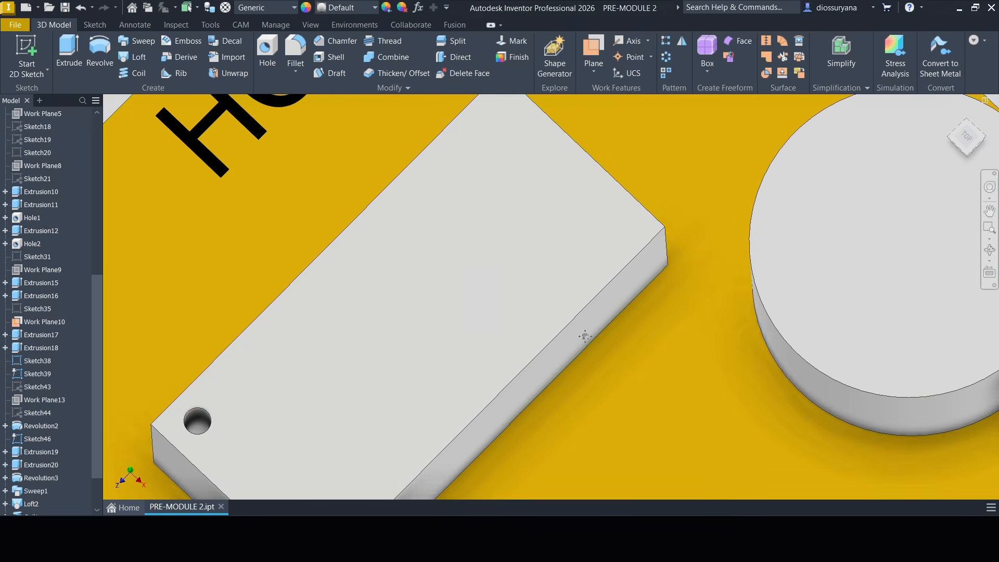
{"action": "left_click", "coordinate": [266, 65]}
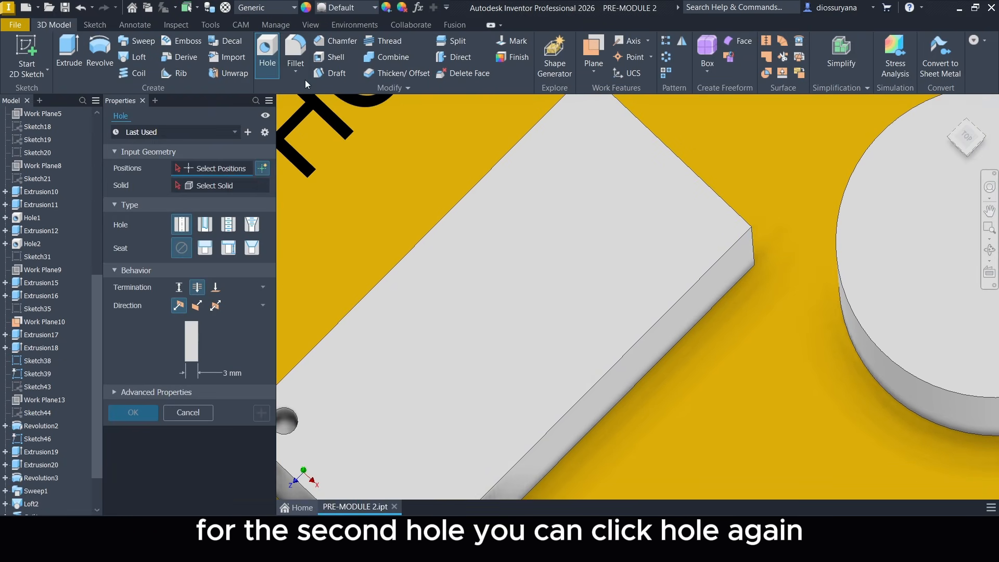
{"action": "left_click", "coordinate": [678, 222]}
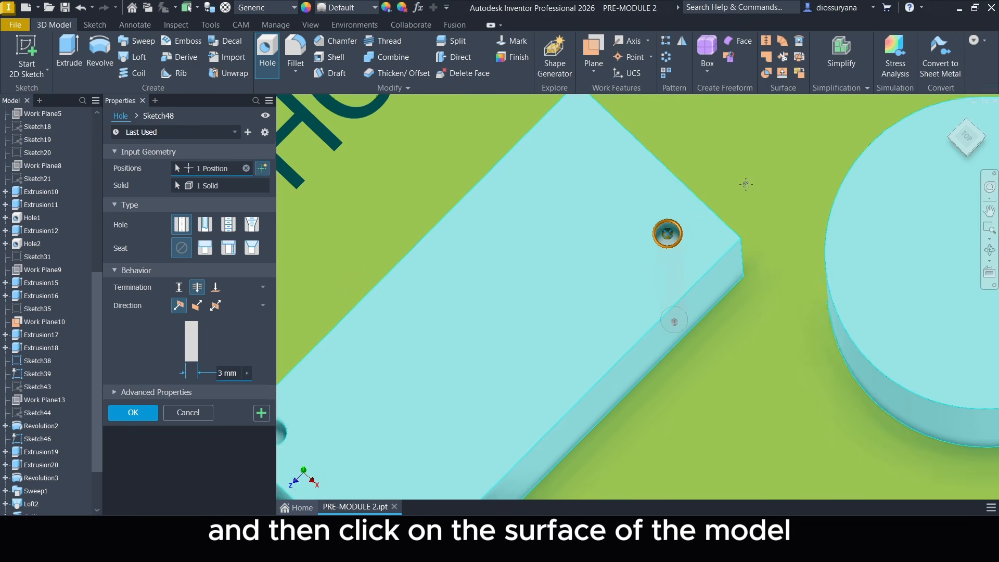
{"action": "scroll", "coordinate": [682, 229], "scroll_direction": "up", "scroll_amount": 4}
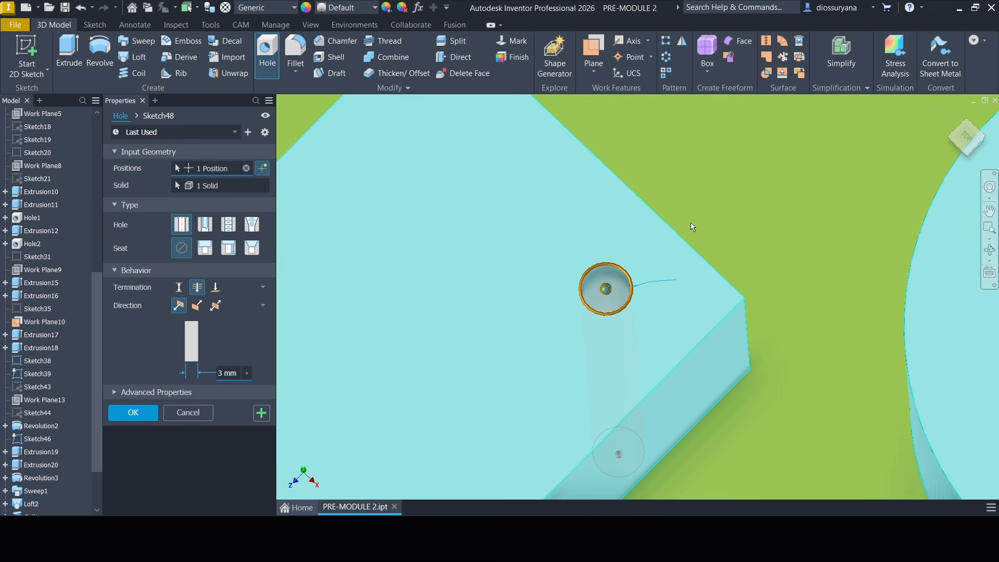
{"action": "left_click", "coordinate": [203, 248]}
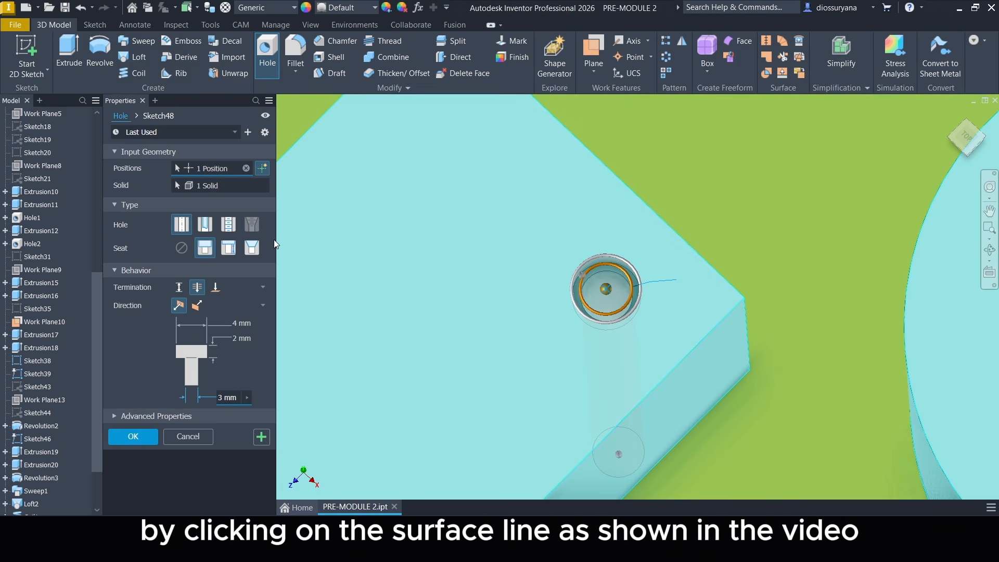
Position the counterbored hole's centre 5 mm from each of the two adjacent top edges and create the hole.
{"action": "middle_click_drag", "start_coordinate": [687, 203], "coordinate": [667, 214]}
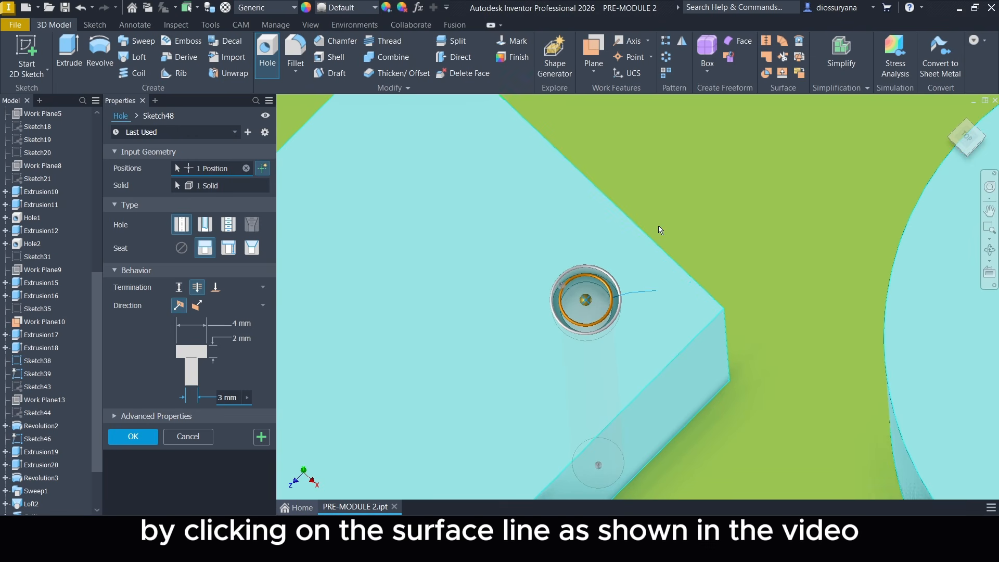
{"action": "left_click", "coordinate": [649, 238]}
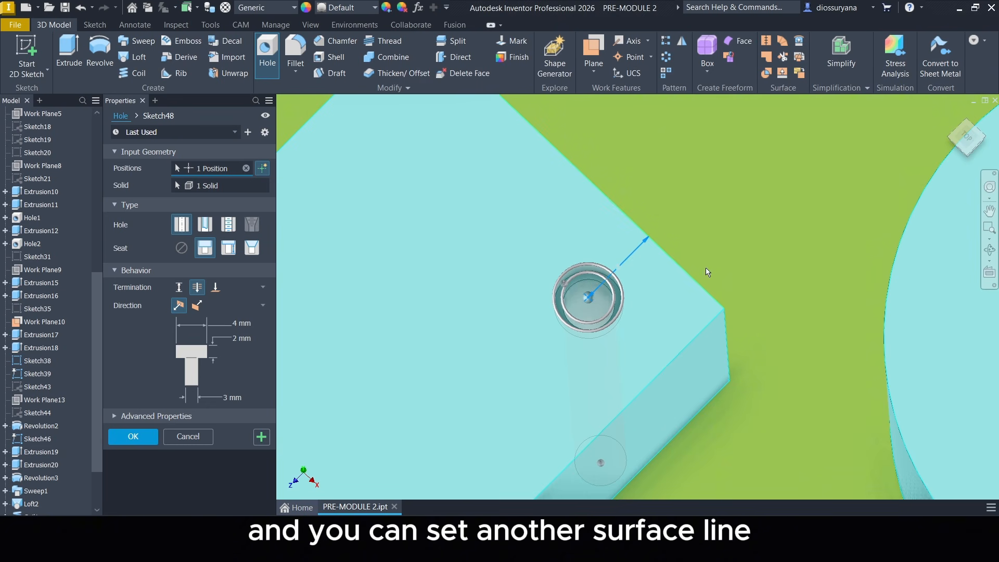
{"action": "left_click", "coordinate": [677, 360]}
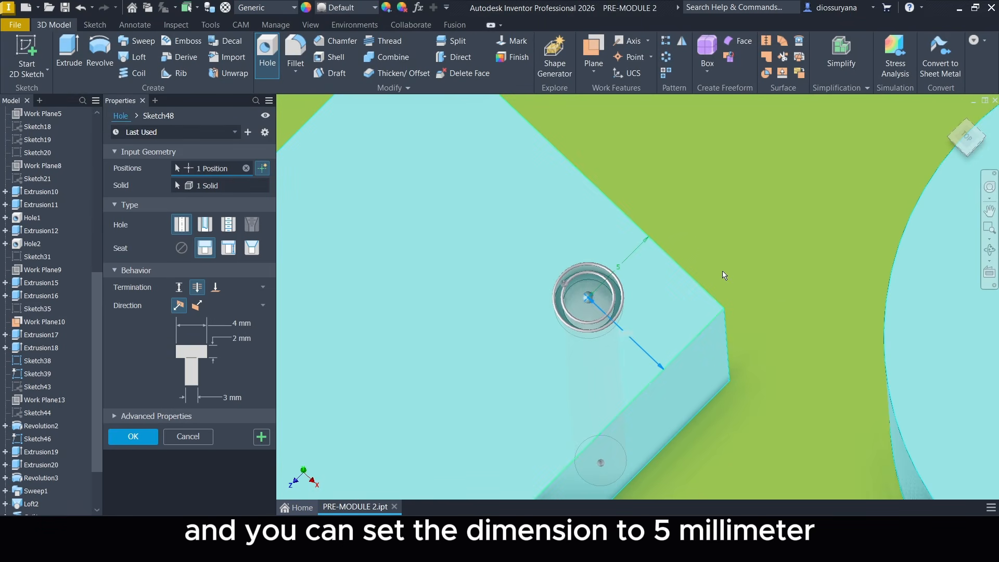
{"action": "type", "text": "5"}
{"action": "key", "text": "Return"}
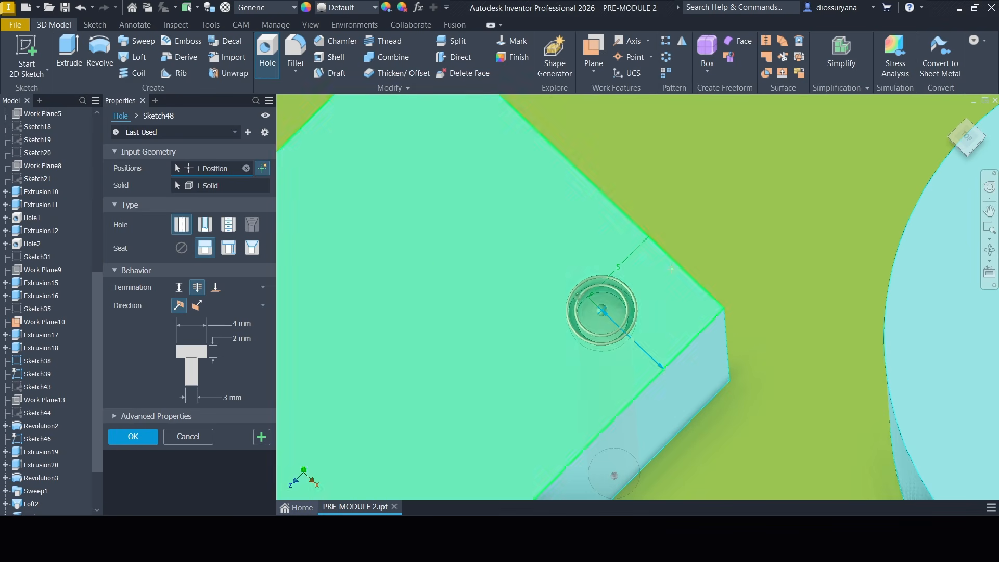
{"action": "left_click", "coordinate": [133, 436]}
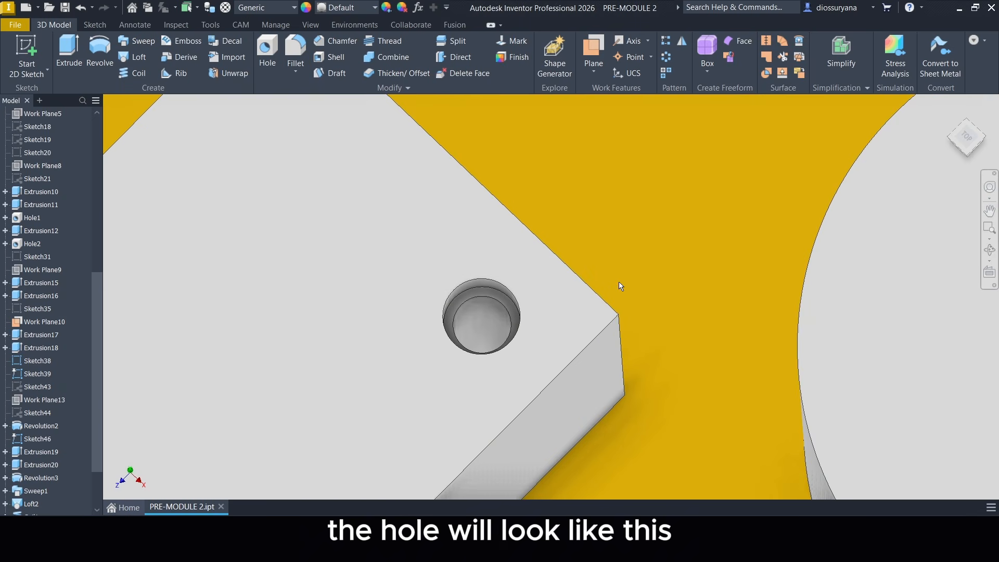
Cut a 3 mm through-all hole with a 9 mm by 2 mm spotface, concentric with the cylinder's top face on the HOLE tile.
{"action": "scroll", "coordinate": [621, 284], "scroll_direction": "down", "scroll_amount": 5}
{"action": "scroll", "coordinate": [685, 279], "scroll_direction": "up", "scroll_amount": 5}
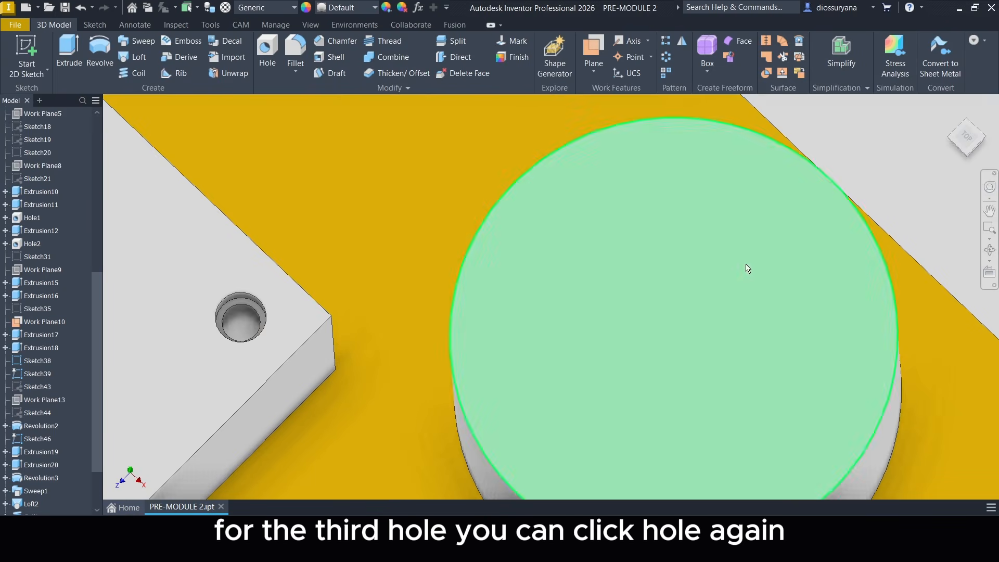
{"action": "scroll", "coordinate": [656, 276], "scroll_direction": "down", "scroll_amount": 3}
{"action": "scroll", "coordinate": [569, 282], "scroll_direction": "up", "scroll_amount": 5}
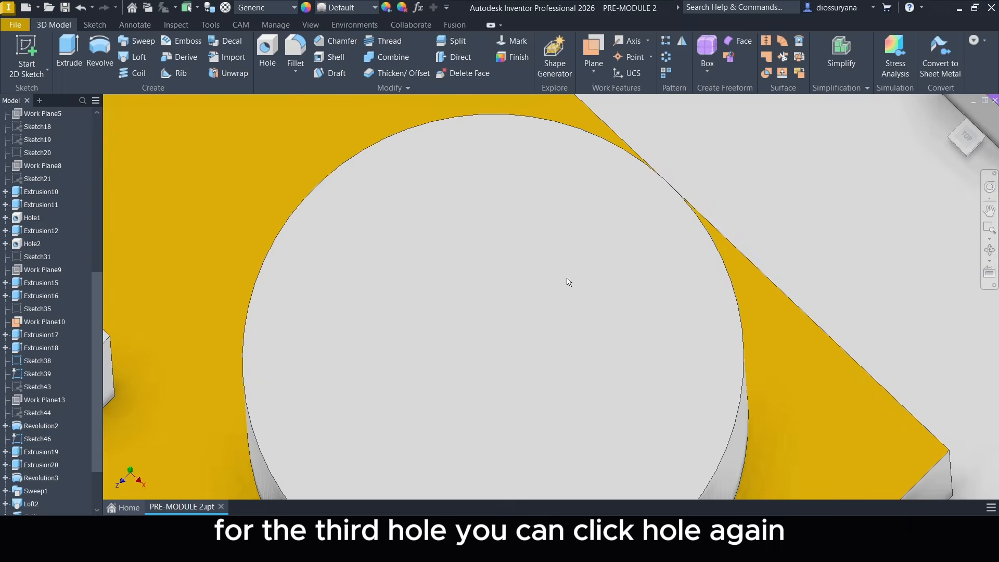
{"action": "scroll", "coordinate": [569, 282], "scroll_direction": "down", "scroll_amount": 4}
{"action": "left_click", "coordinate": [267, 52]}
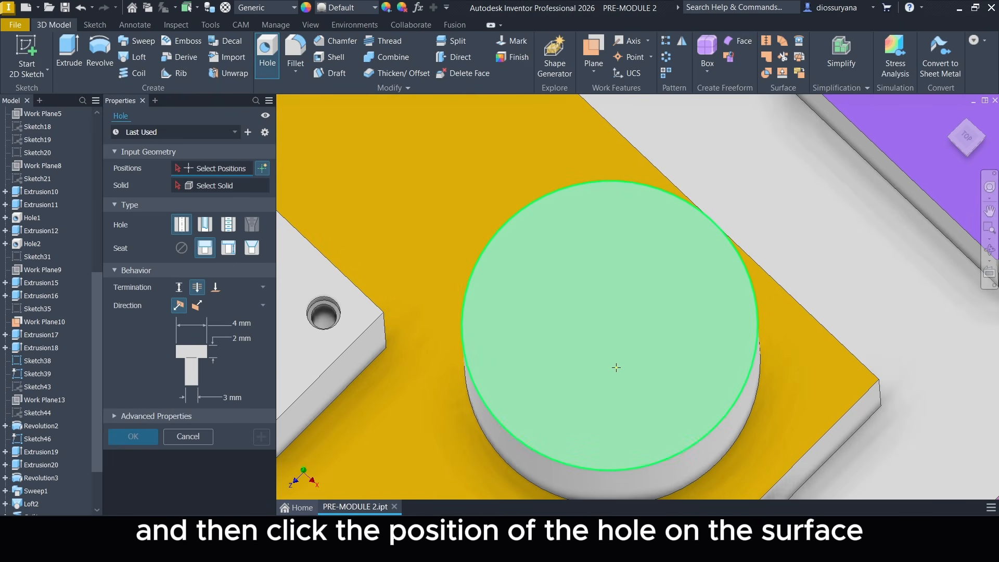
{"action": "left_click", "coordinate": [608, 401]}
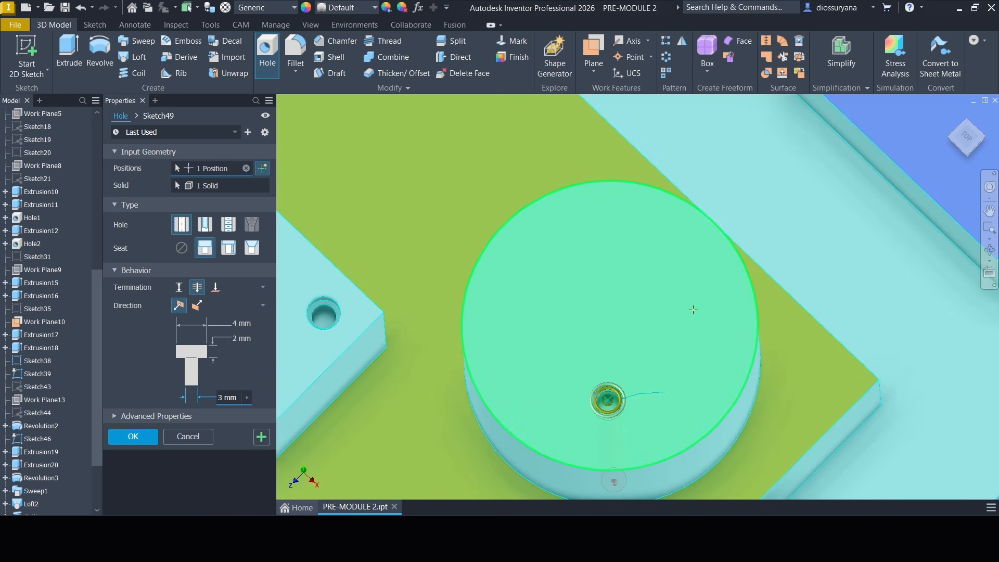
{"action": "middle_click_drag", "start_coordinate": [712, 290], "coordinate": [688, 282]}
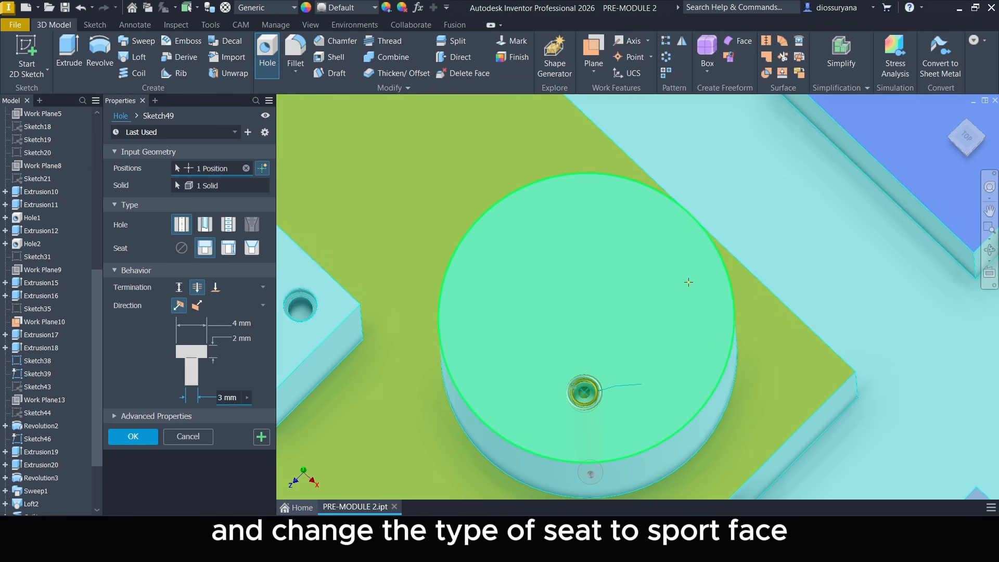
{"action": "left_click", "coordinate": [228, 248]}
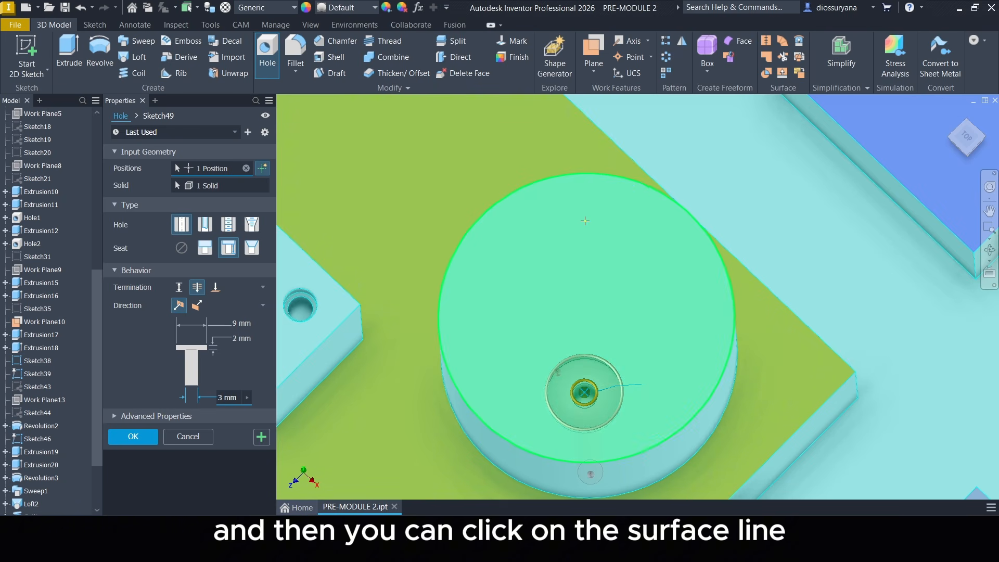
{"action": "left_click", "coordinate": [647, 189]}
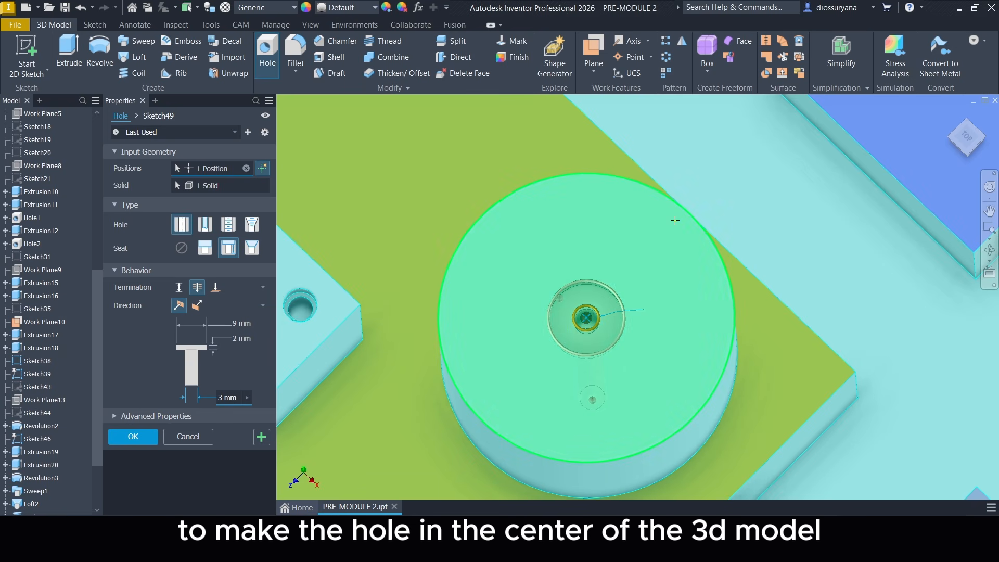
{"action": "middle_click_drag", "start_coordinate": [725, 233], "coordinate": [701, 246]}
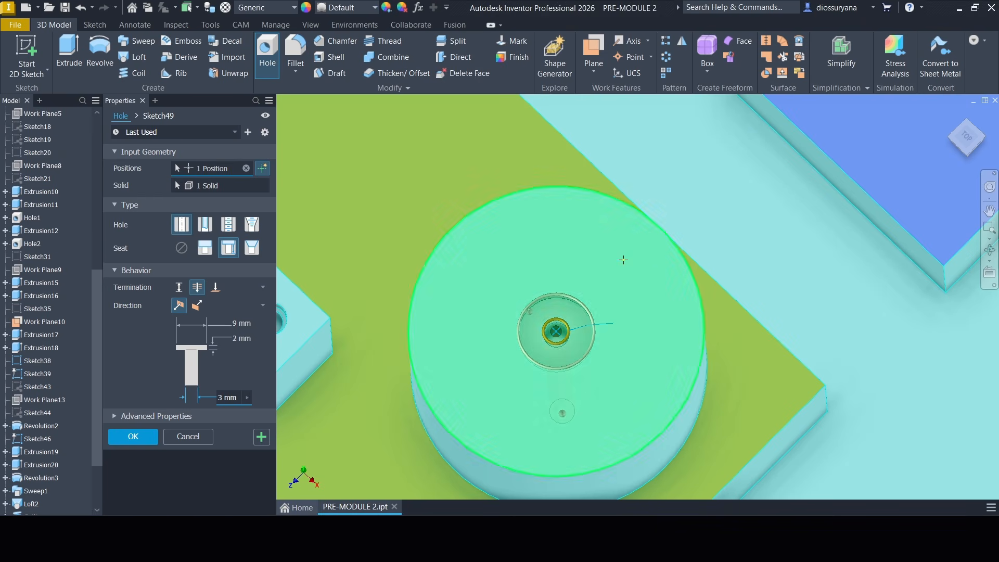
{"action": "left_click", "coordinate": [133, 436]}
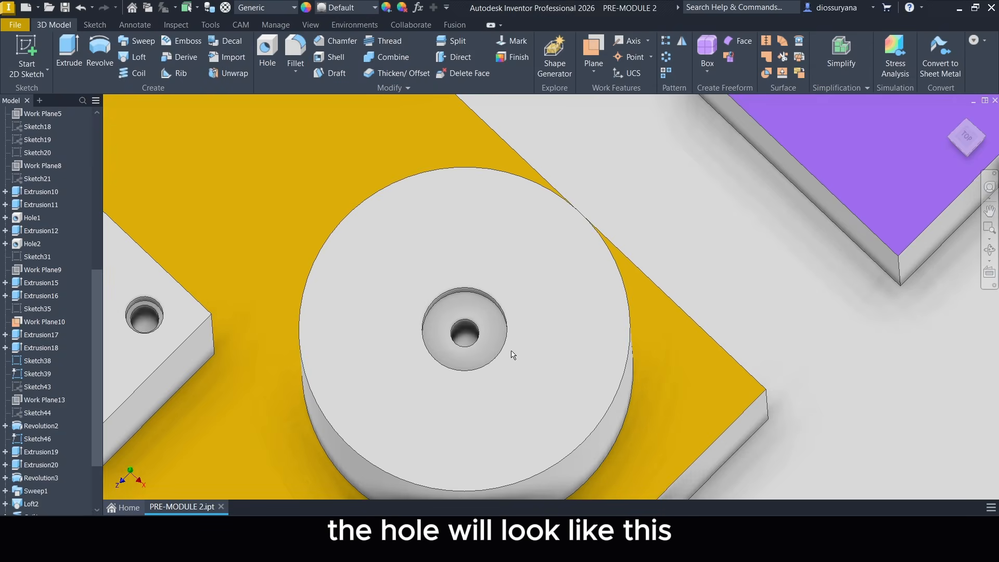
Chamfer all eight top edges of the T-shaped block on the CHAMFER tile with a distance of 5 mm.
{"action": "middle_click_drag", "start_coordinate": [512, 354], "coordinate": [614, 319]}
{"action": "scroll", "coordinate": [554, 340], "scroll_direction": "down", "scroll_amount": 6}
{"action": "scroll", "coordinate": [549, 327], "scroll_direction": "up", "scroll_amount": 3}
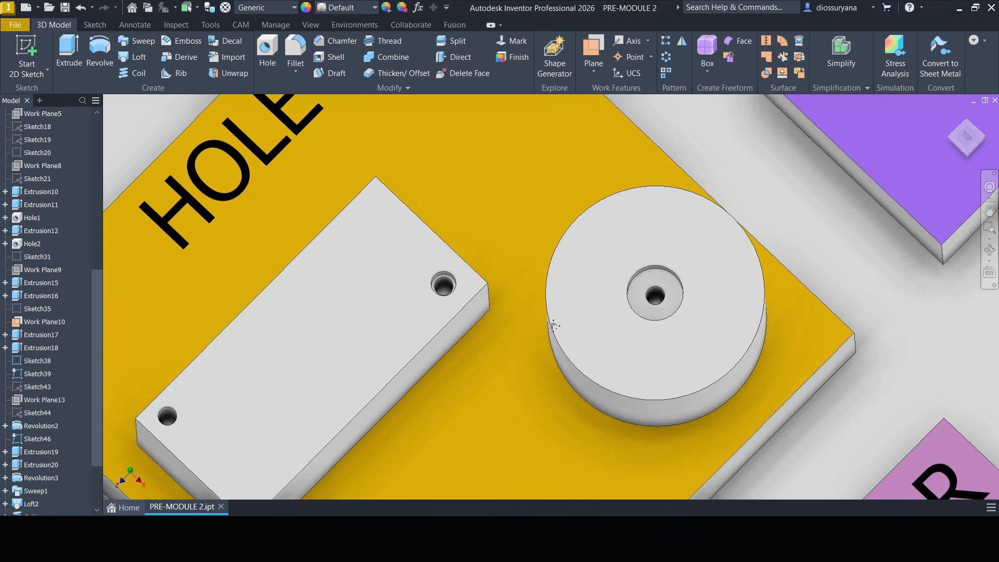
{"action": "middle_click_drag", "start_coordinate": [553, 325], "coordinate": [646, 265]}
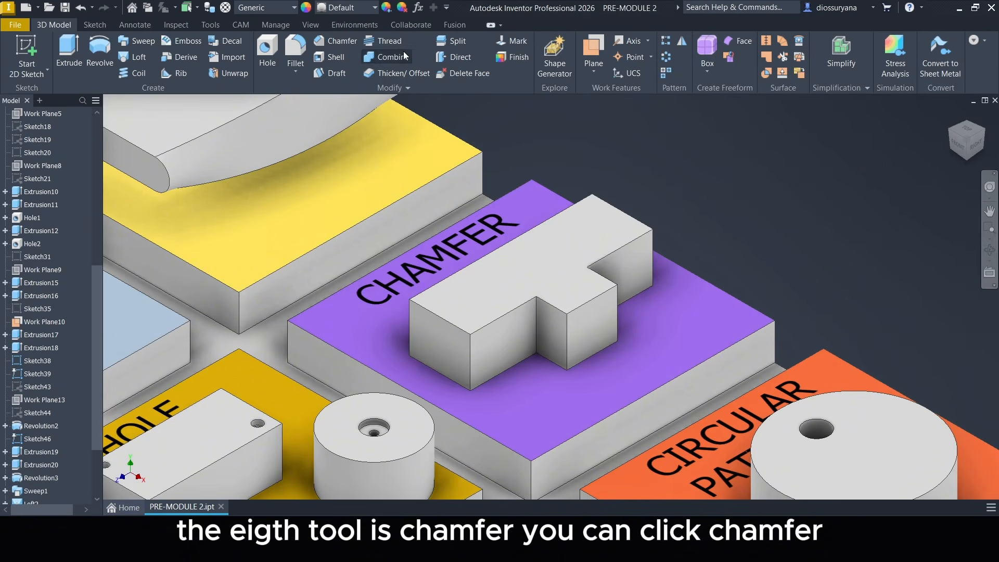
{"action": "left_click", "coordinate": [336, 44]}
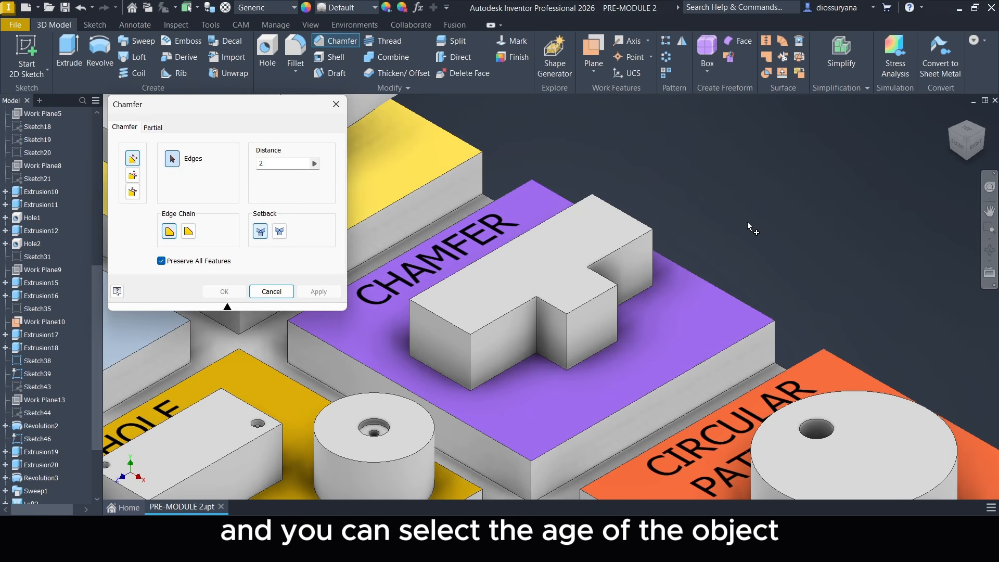
{"action": "scroll", "coordinate": [650, 266], "scroll_direction": "up", "scroll_amount": 2}
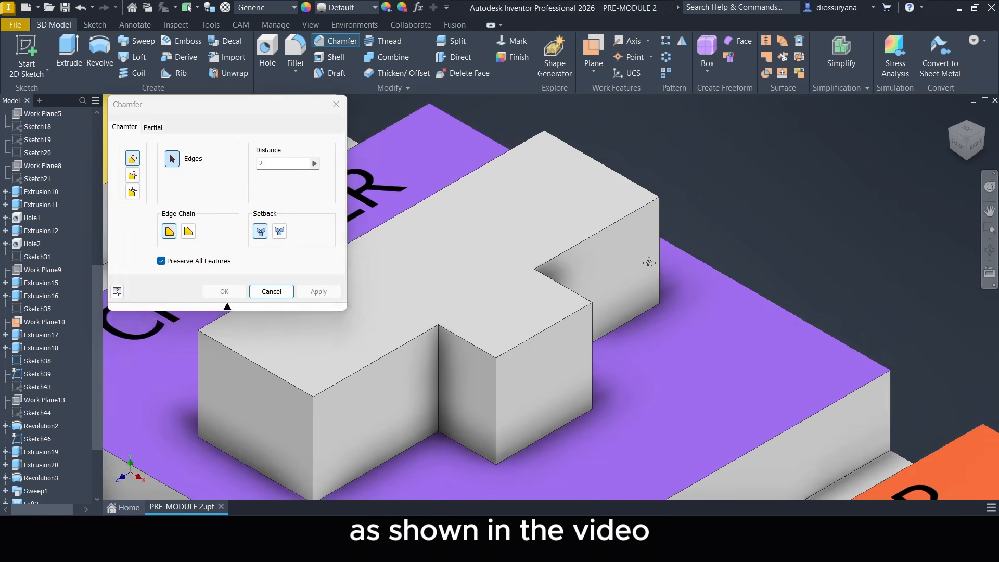
{"action": "scroll", "coordinate": [572, 359], "scroll_direction": "up", "scroll_amount": 2}
{"action": "left_click", "coordinate": [570, 359]}
{"action": "left_click", "coordinate": [543, 356]}
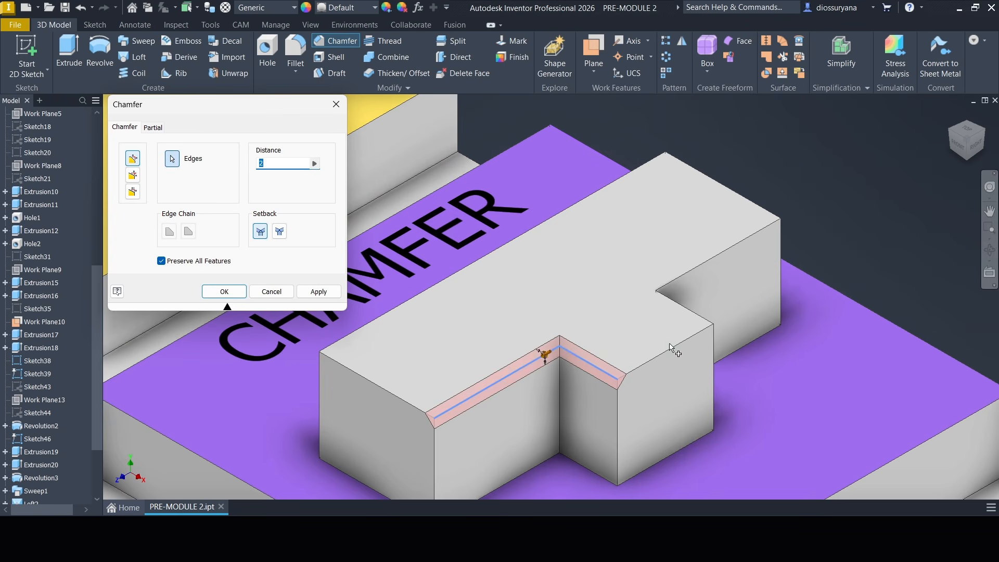
{"action": "left_click", "coordinate": [669, 347]}
{"action": "left_click", "coordinate": [676, 303]}
{"action": "left_click", "coordinate": [685, 274]}
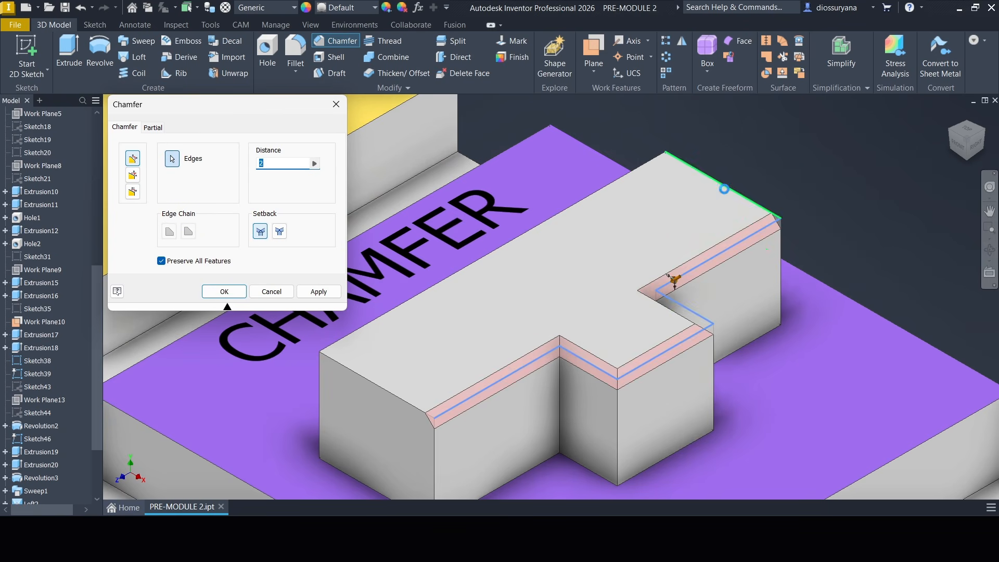
{"action": "left_click", "coordinate": [725, 189]}
{"action": "left_click", "coordinate": [605, 197]}
{"action": "left_click", "coordinate": [395, 397]}
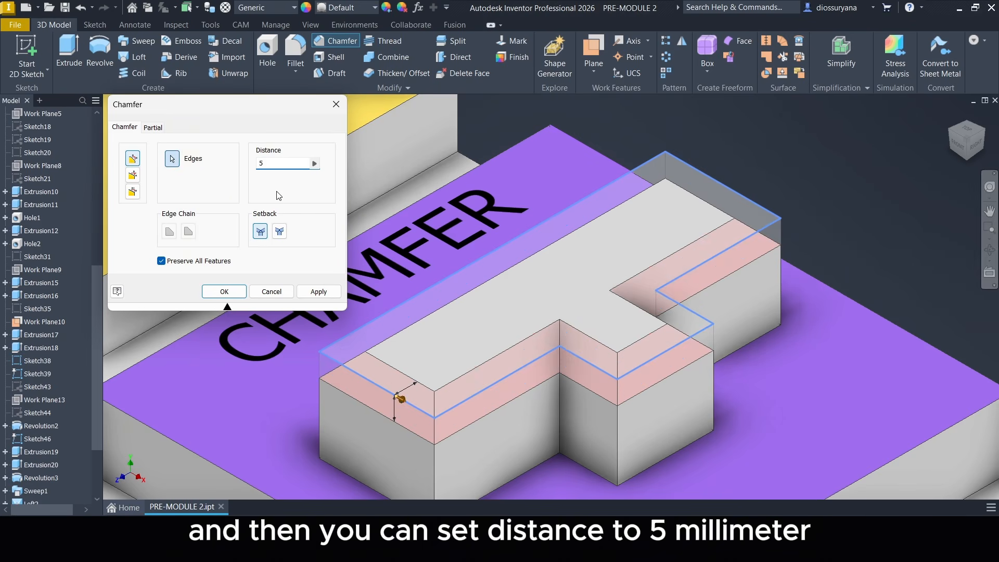
{"action": "left_click", "coordinate": [224, 291]}
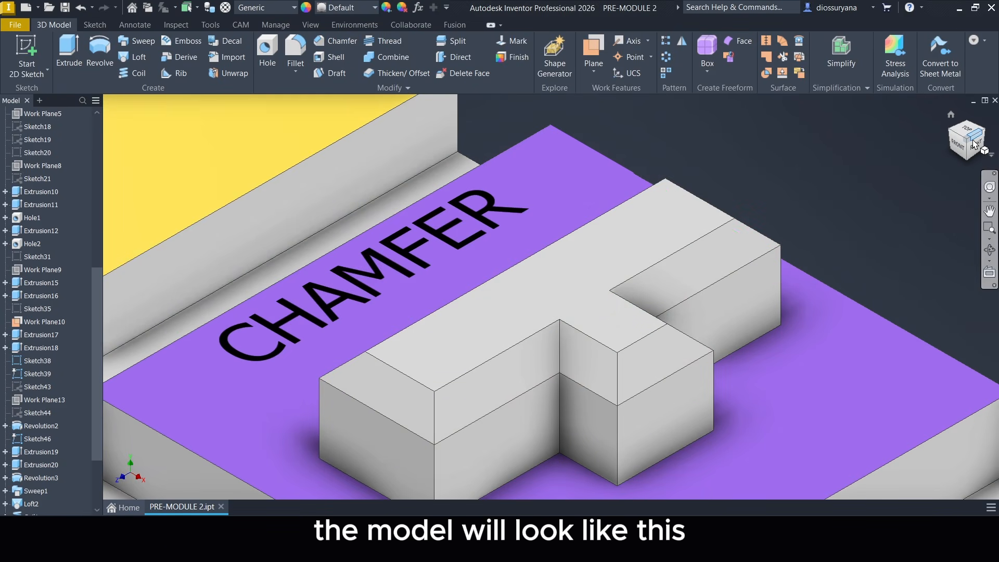
{"action": "scroll", "coordinate": [781, 281], "scroll_direction": "down", "scroll_amount": 3}
{"action": "scroll", "coordinate": [781, 280], "scroll_direction": "up", "scroll_amount": 4}
{"action": "left_click_drag", "start_coordinate": [969, 155], "coordinate": [962, 161]}
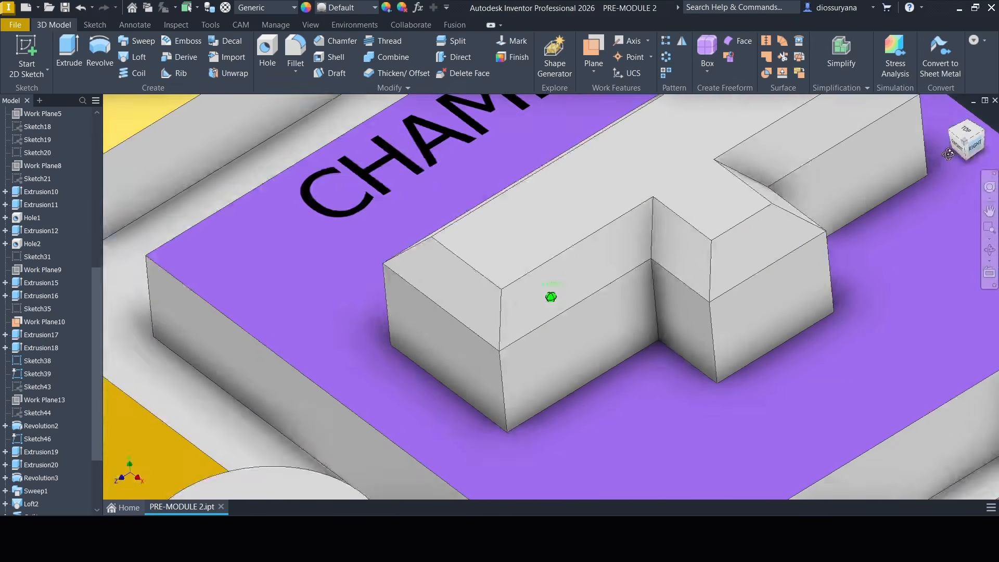
Thread the hex bolt's cylindrical shank on the THREAD tile with a 50 mm depth and a 10 mm offset.
{"action": "middle_click_drag", "start_coordinate": [821, 268], "coordinate": [841, 186]}
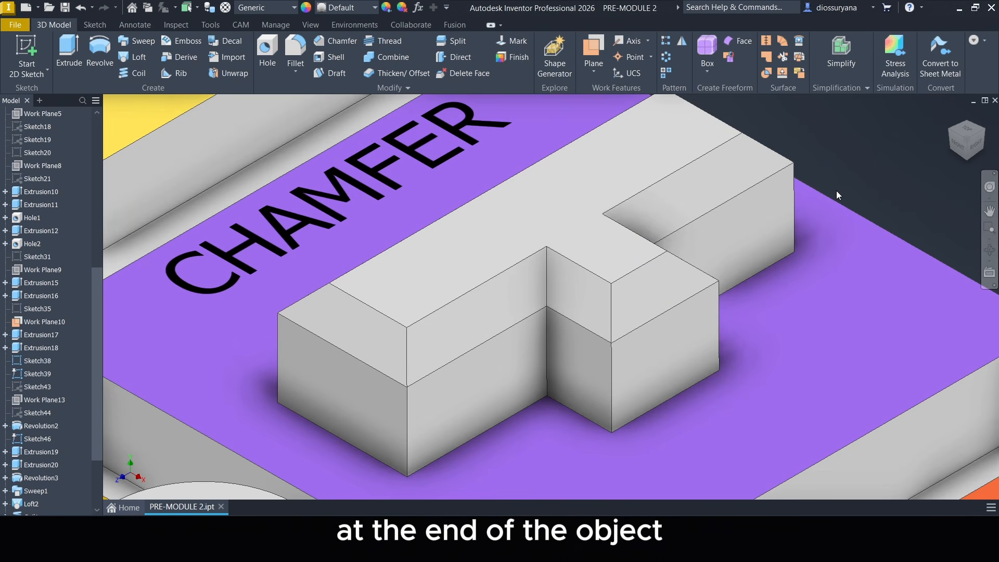
{"action": "scroll", "coordinate": [835, 190], "scroll_direction": "down", "scroll_amount": 5}
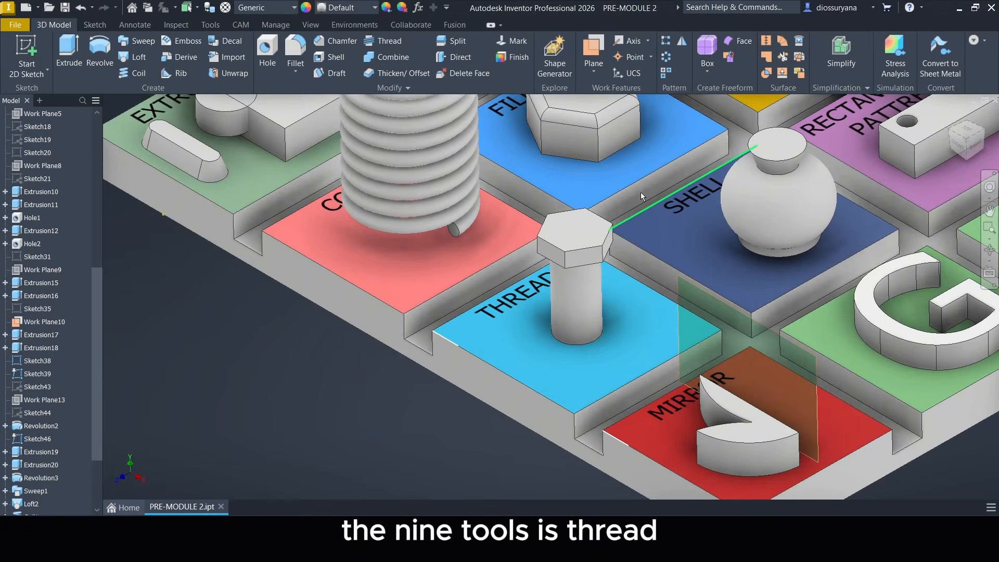
{"action": "left_click", "coordinate": [394, 40]}
{"action": "scroll", "coordinate": [698, 317], "scroll_direction": "up", "scroll_amount": 5}
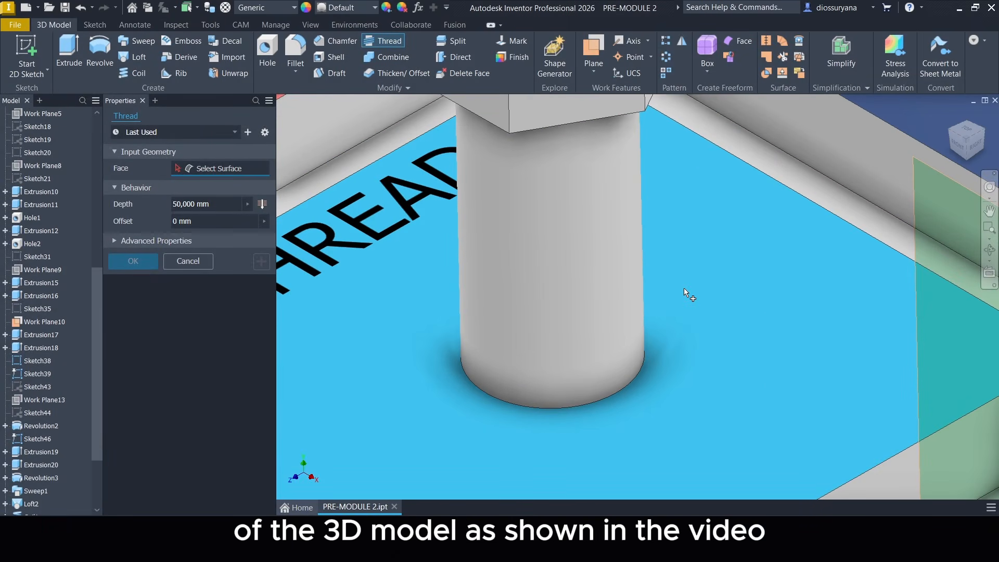
{"action": "middle_click_drag", "start_coordinate": [695, 306], "coordinate": [718, 338]}
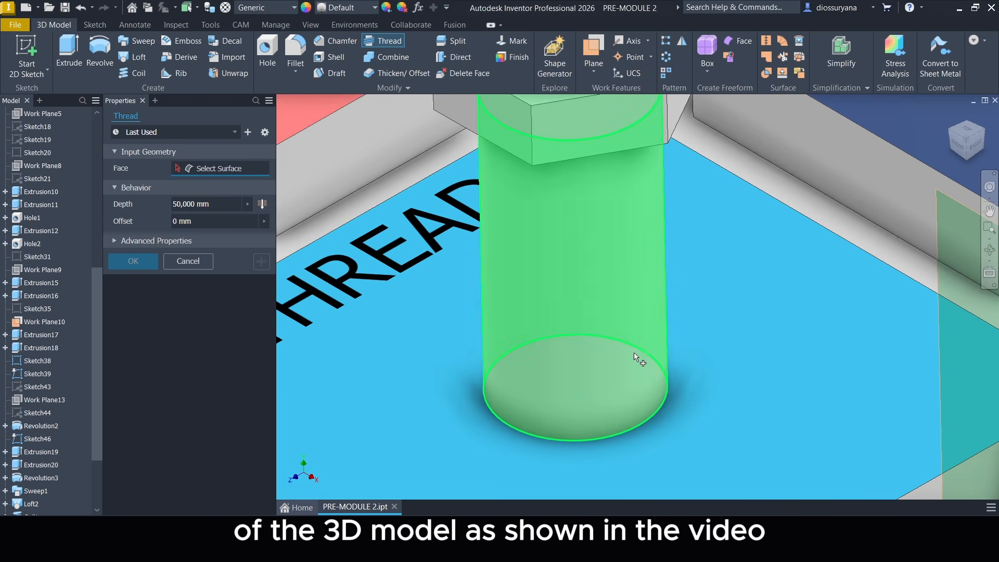
{"action": "left_click", "coordinate": [582, 395]}
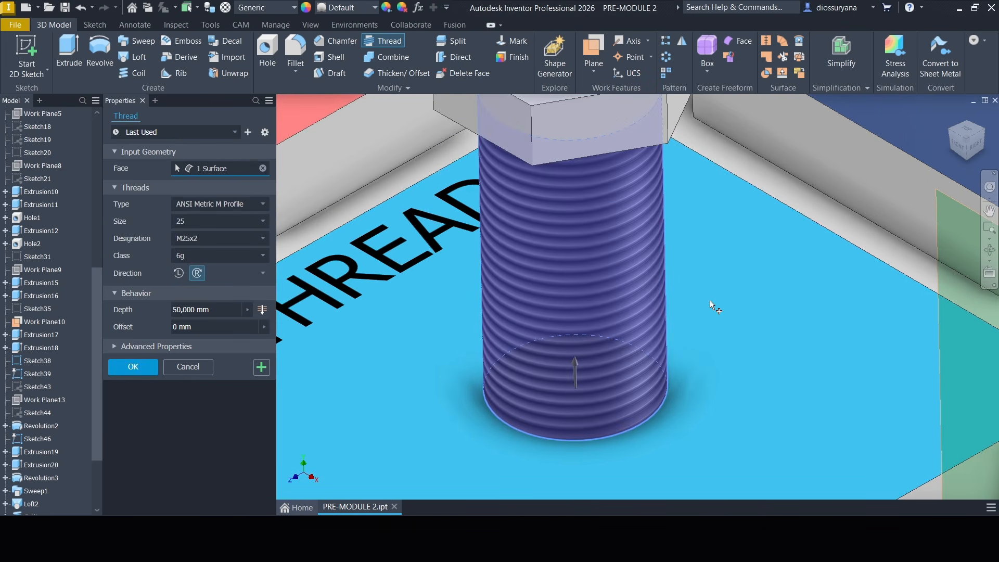
{"action": "middle_click_drag", "start_coordinate": [710, 301], "coordinate": [753, 317]}
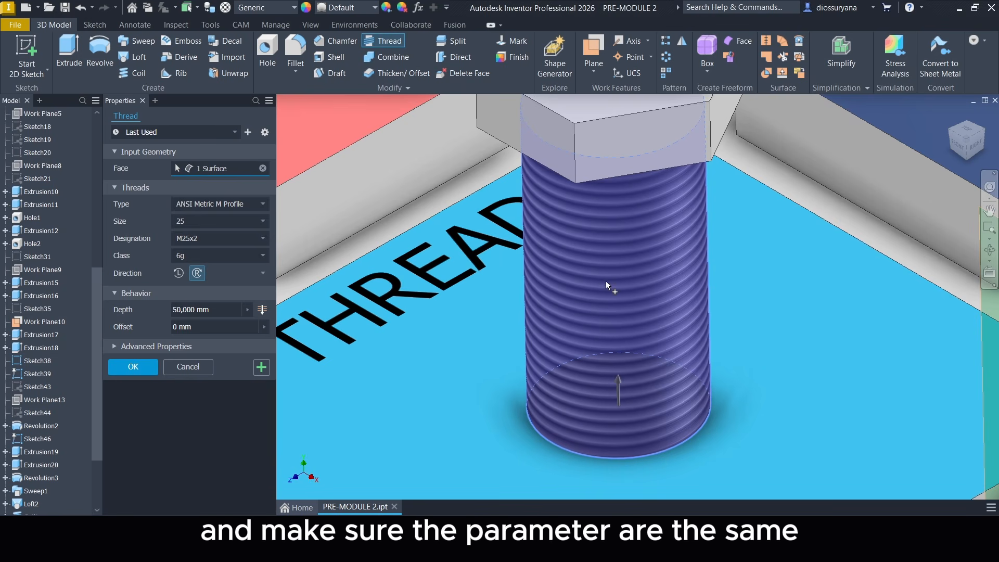
{"action": "middle_click_drag", "start_coordinate": [506, 248], "coordinate": [511, 271]}
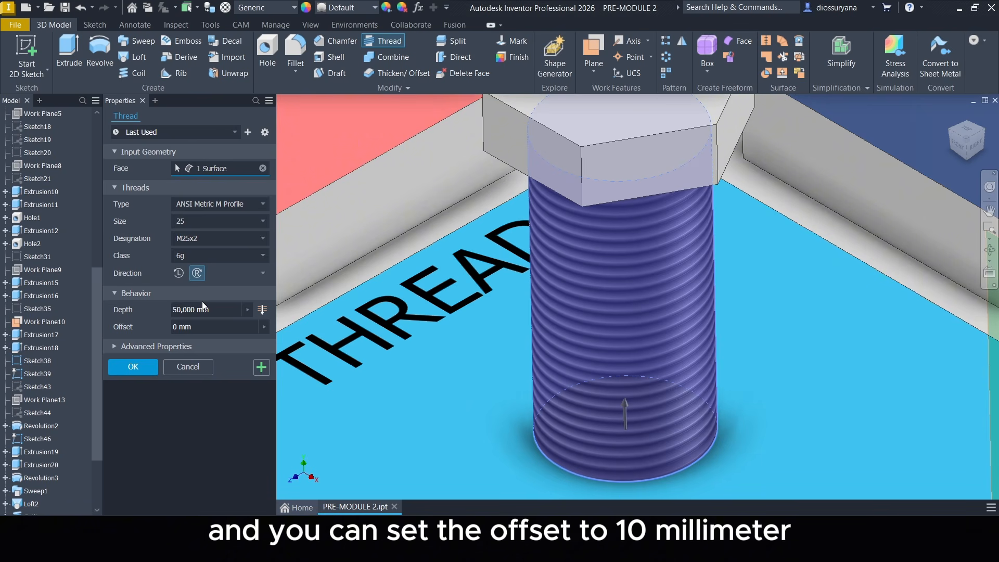
{"action": "left_click", "coordinate": [204, 328]}
{"action": "type", "text": "10"}
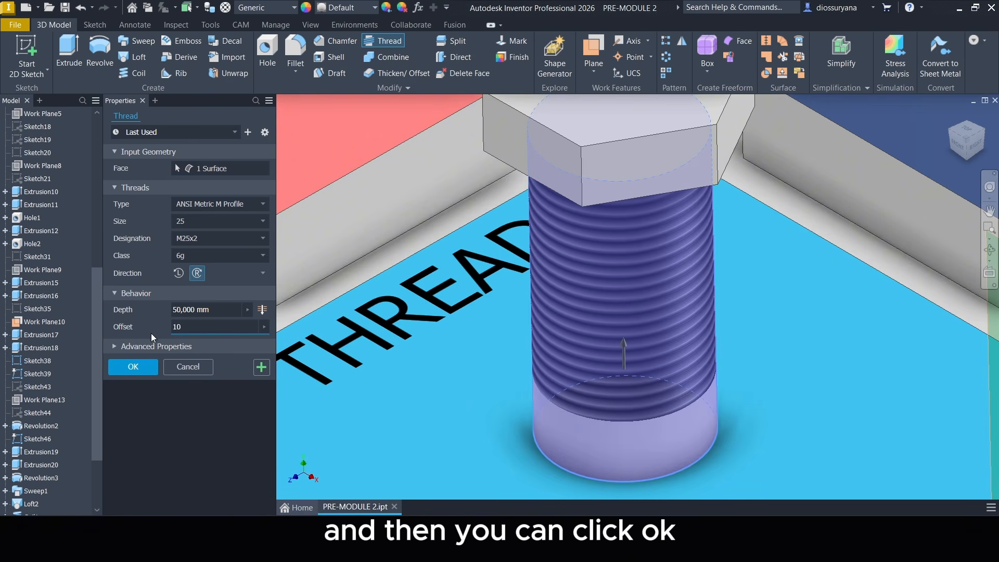
{"action": "left_click", "coordinate": [142, 364]}
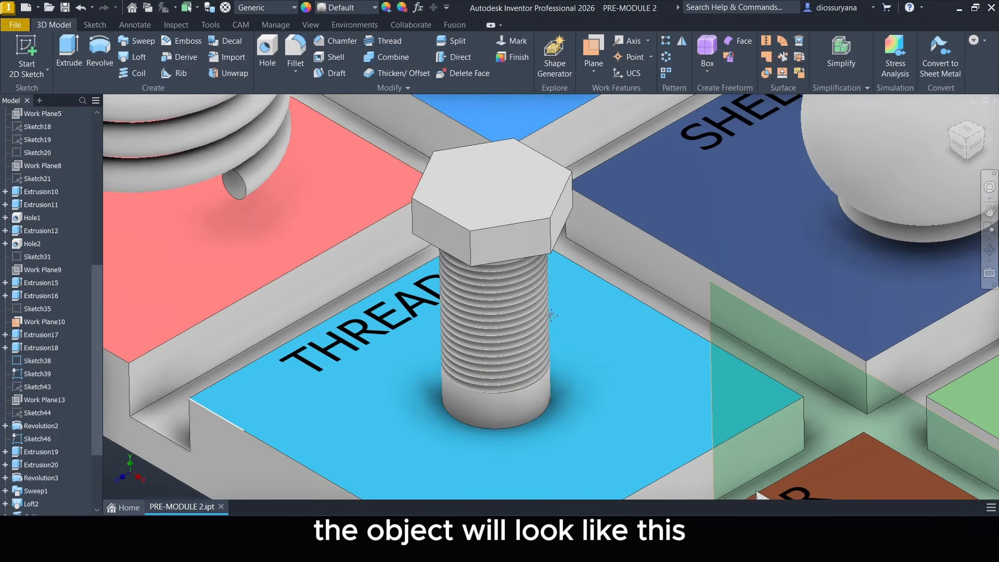
{"action": "scroll", "coordinate": [552, 314], "scroll_direction": "up", "scroll_amount": 4}
{"action": "middle_click_drag", "start_coordinate": [552, 314], "coordinate": [573, 292]}
{"action": "scroll", "coordinate": [609, 308], "scroll_direction": "down", "scroll_amount": 3}
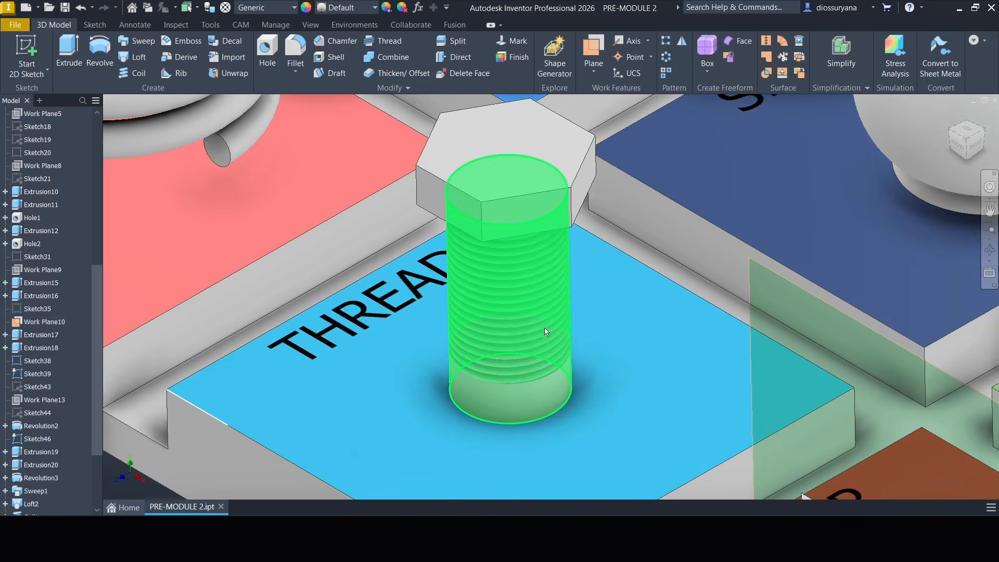
{"action": "scroll", "coordinate": [546, 332], "scroll_direction": "up", "scroll_amount": 3}
{"action": "scroll", "coordinate": [696, 276], "scroll_direction": "down", "scroll_amount": 2}
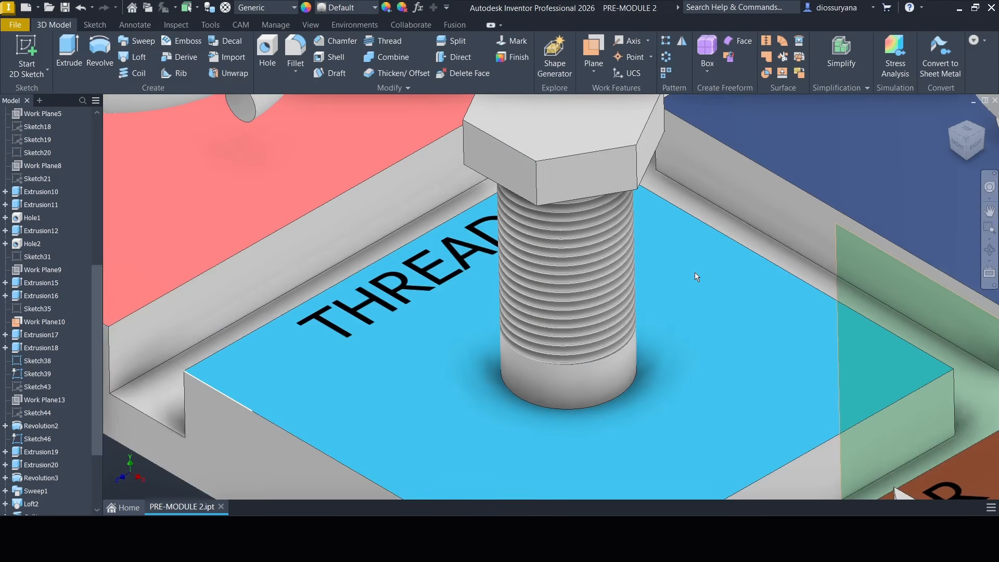
Shell the vase on the SHELL tile with a 1 mm wall thickness, removing its circular top face.
{"action": "scroll", "coordinate": [695, 273], "scroll_direction": "down", "scroll_amount": 1}
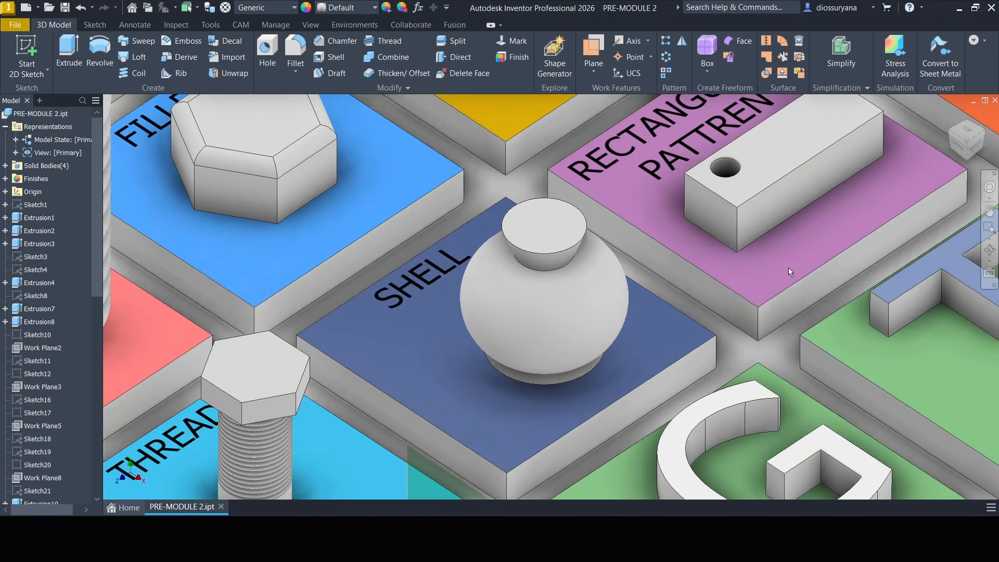
{"action": "left_click", "coordinate": [328, 58]}
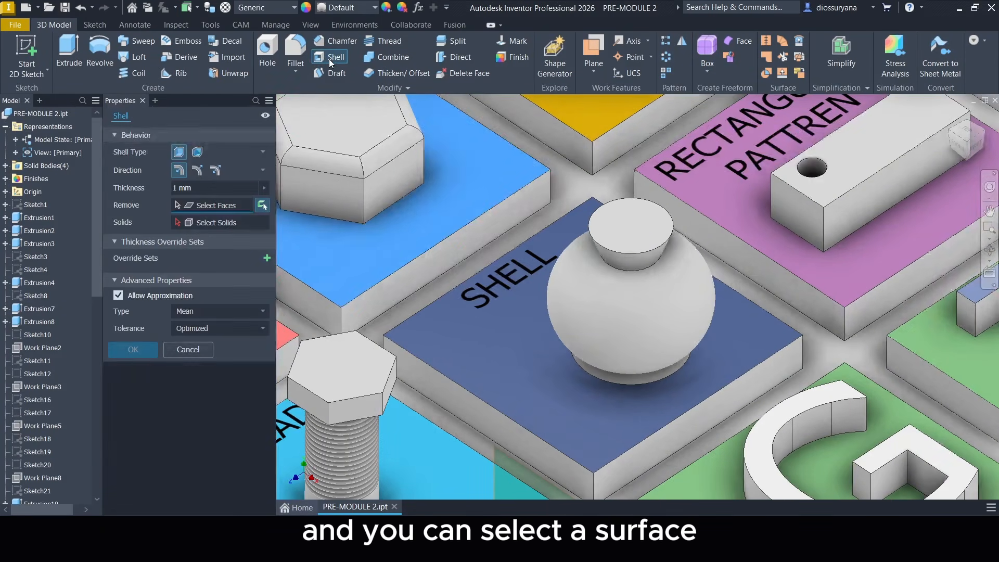
{"action": "left_click", "coordinate": [638, 228]}
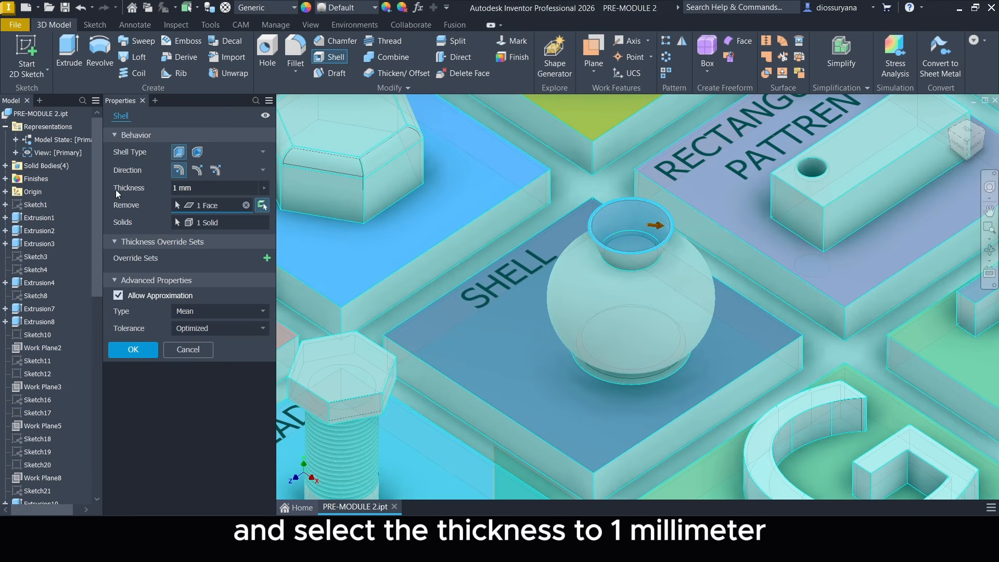
{"action": "left_click", "coordinate": [135, 350]}
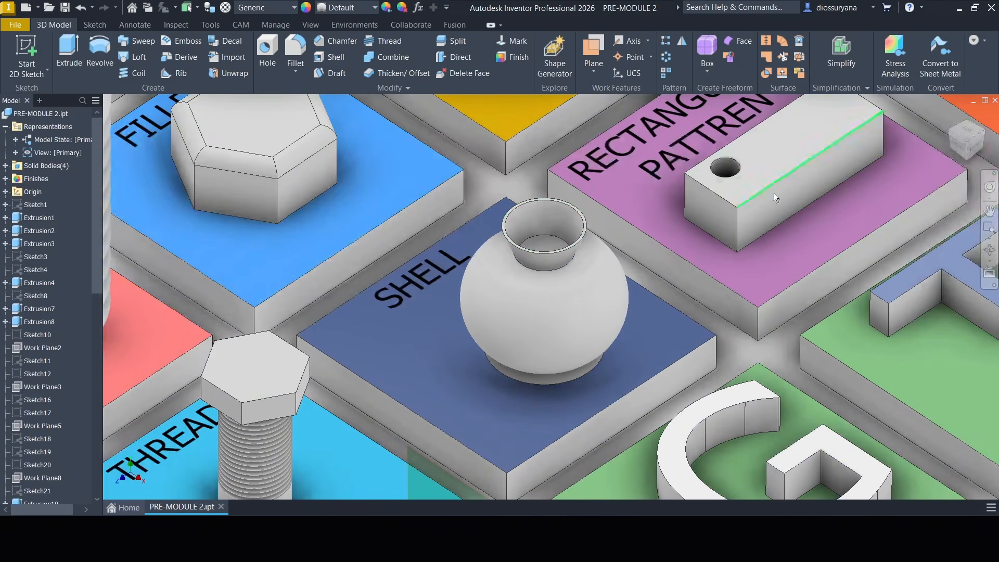
Examine the hollowed vase's opening and interior from above.
{"action": "left_click", "coordinate": [966, 144]}
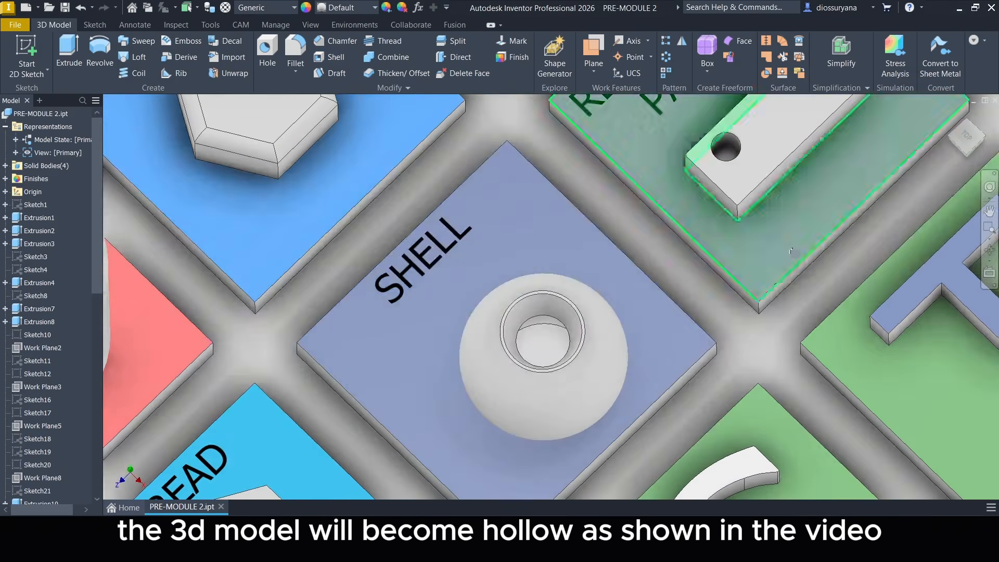
{"action": "scroll", "coordinate": [705, 276], "scroll_direction": "up", "scroll_amount": 5}
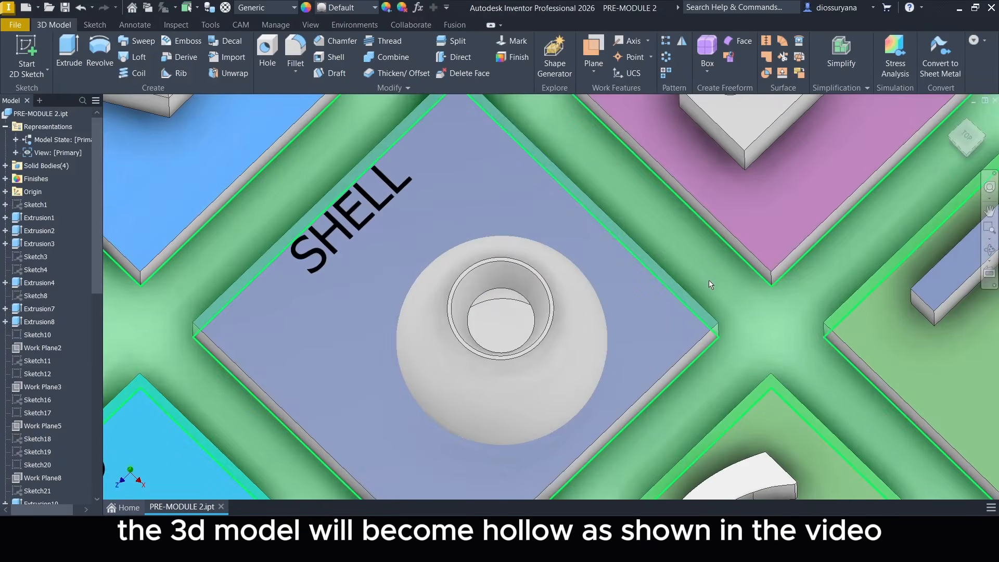
{"action": "middle_click_drag", "start_coordinate": [711, 283], "coordinate": [729, 261]}
{"action": "mouse_move", "coordinate": [958, 149]}
{"action": "left_mouse_down"}
{"action": "mouse_move", "coordinate": [933, 162]}
{"action": "mouse_move", "coordinate": [988, 136]}
{"action": "mouse_move", "coordinate": [974, 154]}
{"action": "mouse_move", "coordinate": [985, 127]}
{"action": "mouse_move", "coordinate": [974, 140]}
{"action": "mouse_move", "coordinate": [953, 136]}
{"action": "left_mouse_up"}
{"action": "scroll", "coordinate": [462, 320], "scroll_direction": "up", "scroll_amount": 6}
{"action": "scroll", "coordinate": [776, 263], "scroll_direction": "down", "scroll_amount": 5}
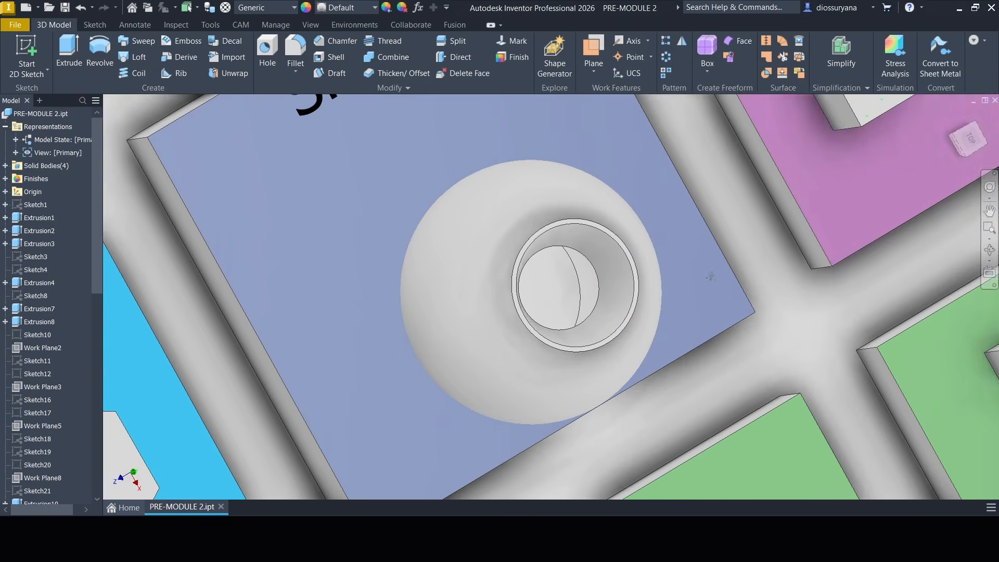
{"action": "left_click", "coordinate": [950, 115]}
Start a rectangular pattern of the hole in the block on the RECTANGULAR PATTREN tile, seen upright from the top.
{"action": "scroll", "coordinate": [578, 337], "scroll_direction": "up", "scroll_amount": 7}
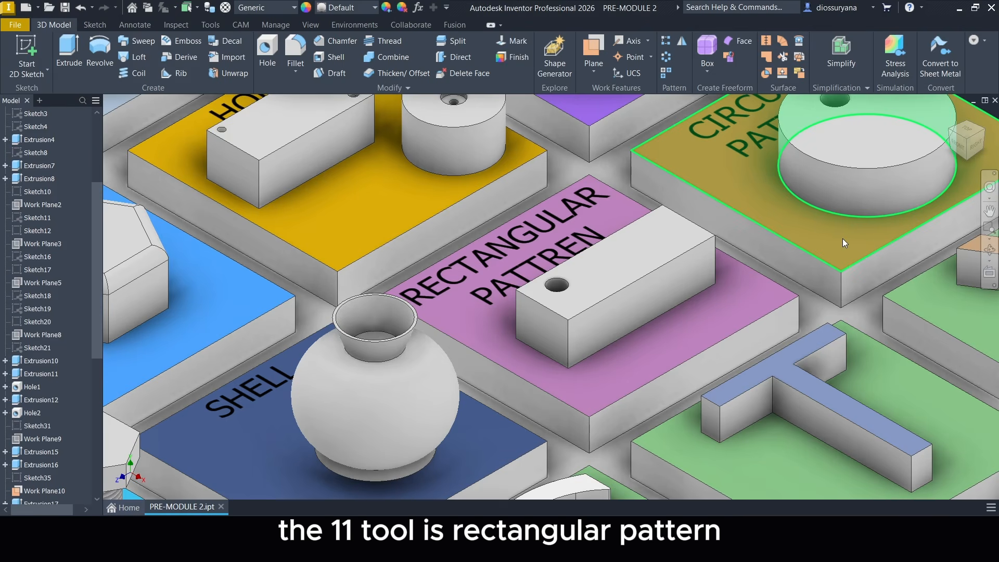
{"action": "left_click", "coordinate": [974, 133]}
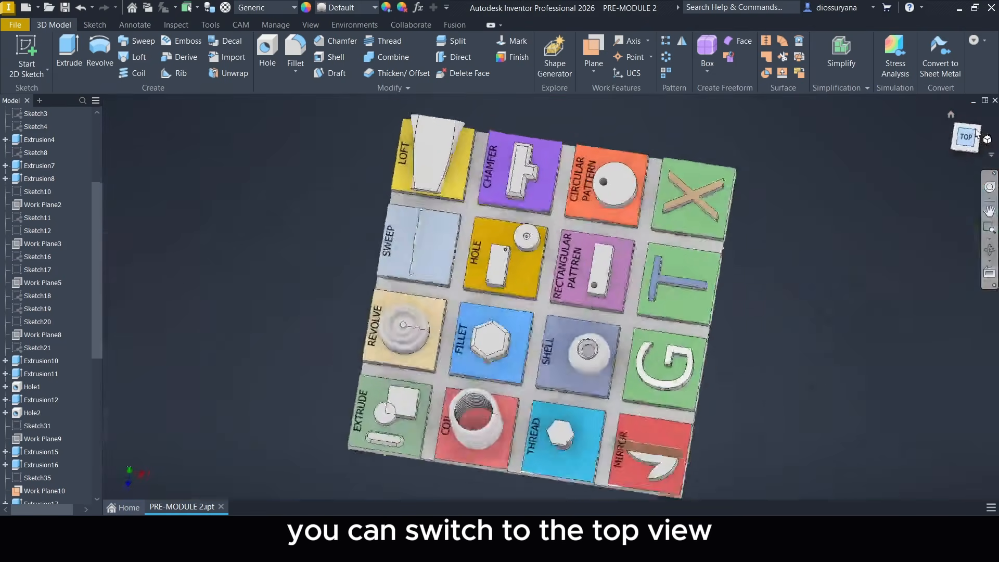
{"action": "left_click", "coordinate": [986, 120]}
{"action": "scroll", "coordinate": [597, 343], "scroll_direction": "up", "scroll_amount": 8}
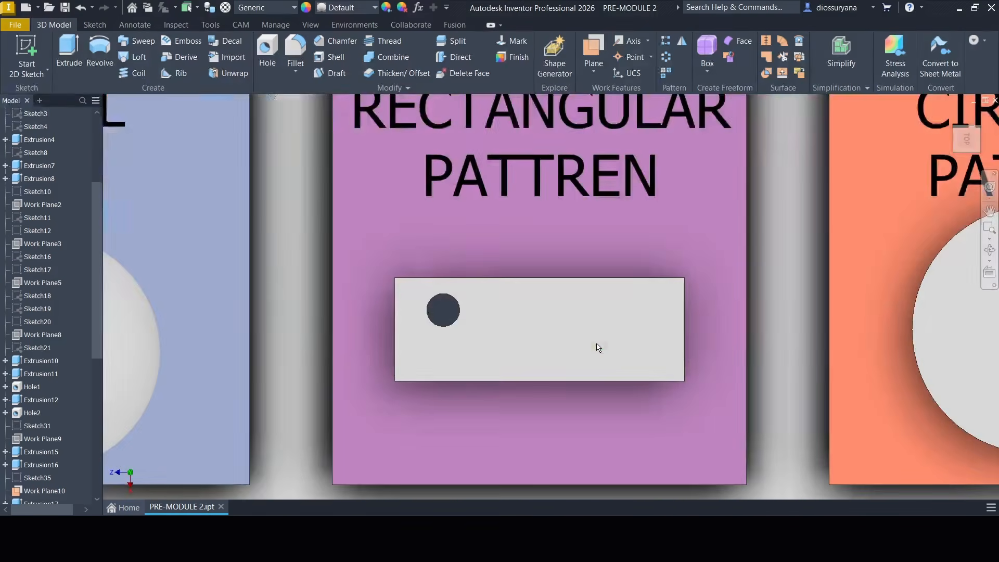
{"action": "middle_click_drag", "start_coordinate": [602, 343], "coordinate": [638, 374]}
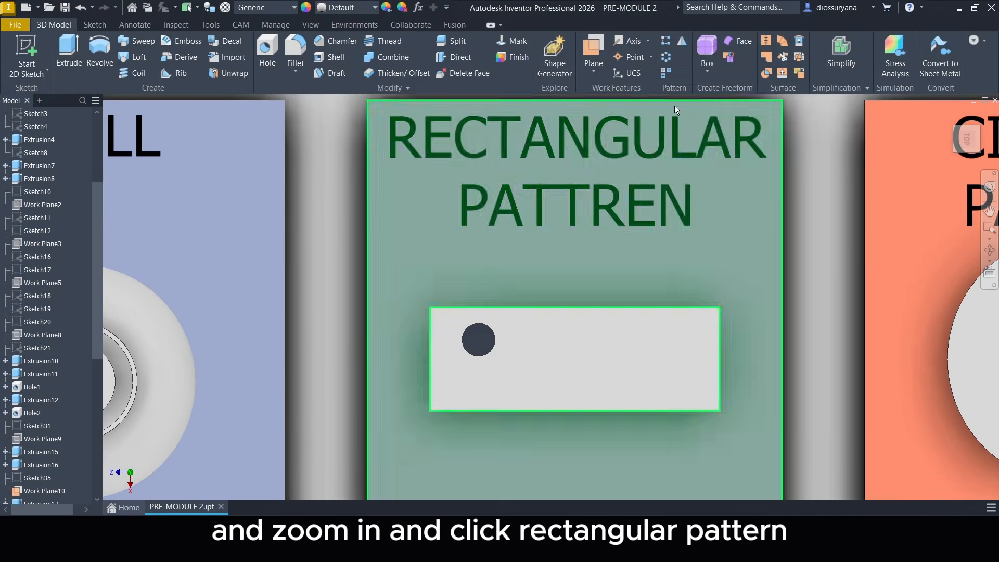
{"action": "left_click", "coordinate": [667, 42]}
{"action": "left_click_drag", "start_coordinate": [970, 144], "coordinate": [968, 134]}
{"action": "scroll", "coordinate": [628, 371], "scroll_direction": "up", "scroll_amount": 3}
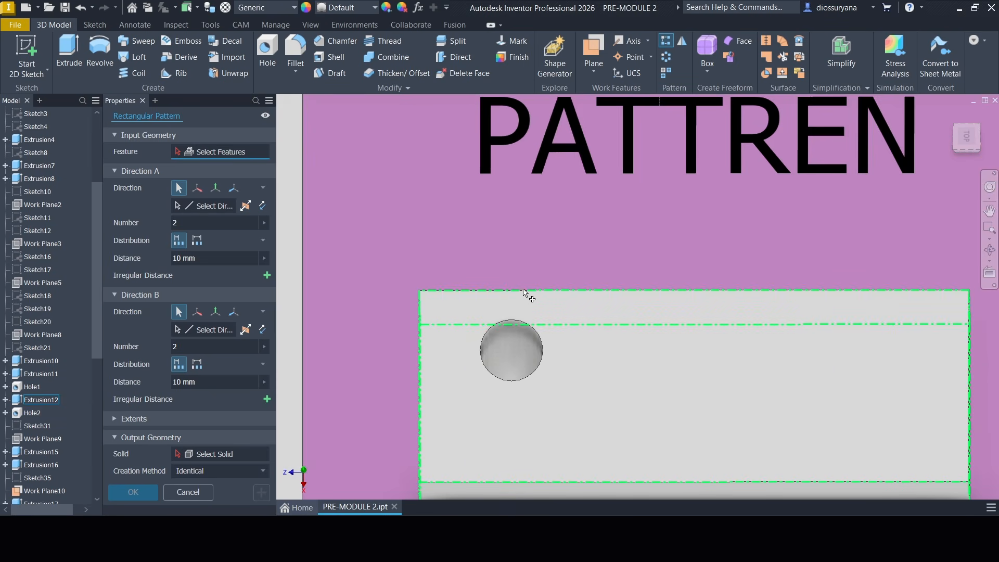
{"action": "left_click", "coordinate": [528, 363]}
{"action": "middle_click_drag", "start_coordinate": [633, 349], "coordinate": [601, 256]}
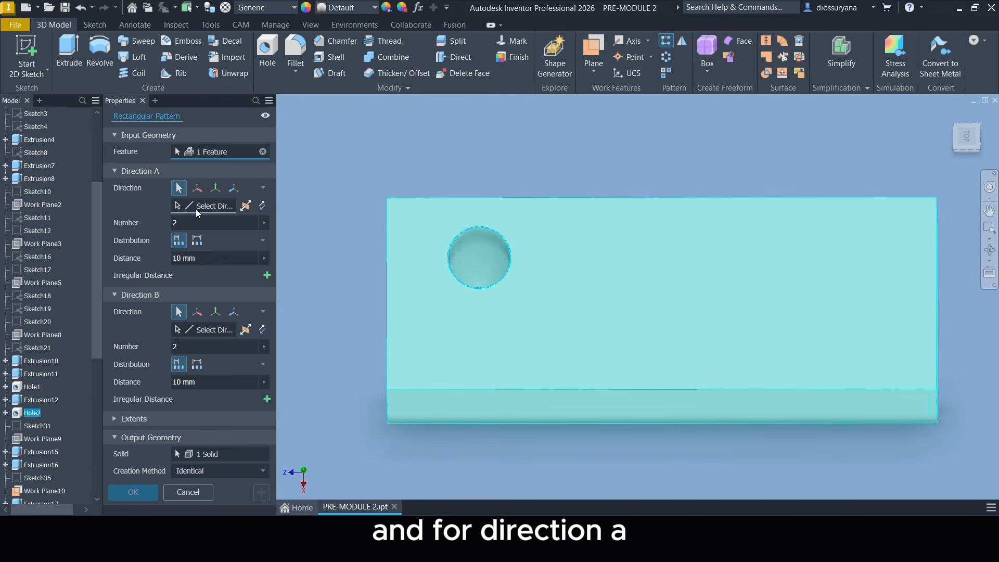
Pattern the hole as 5 instances at 12 mm along the block's long edge and 2 at 10 mm along its short edge.
{"action": "left_click", "coordinate": [198, 208]}
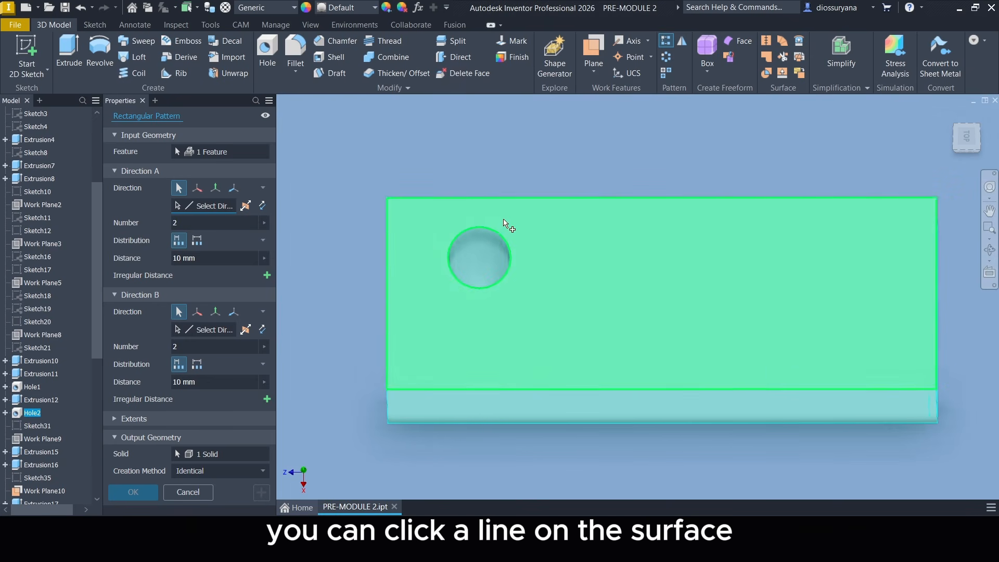
{"action": "left_click", "coordinate": [524, 199]}
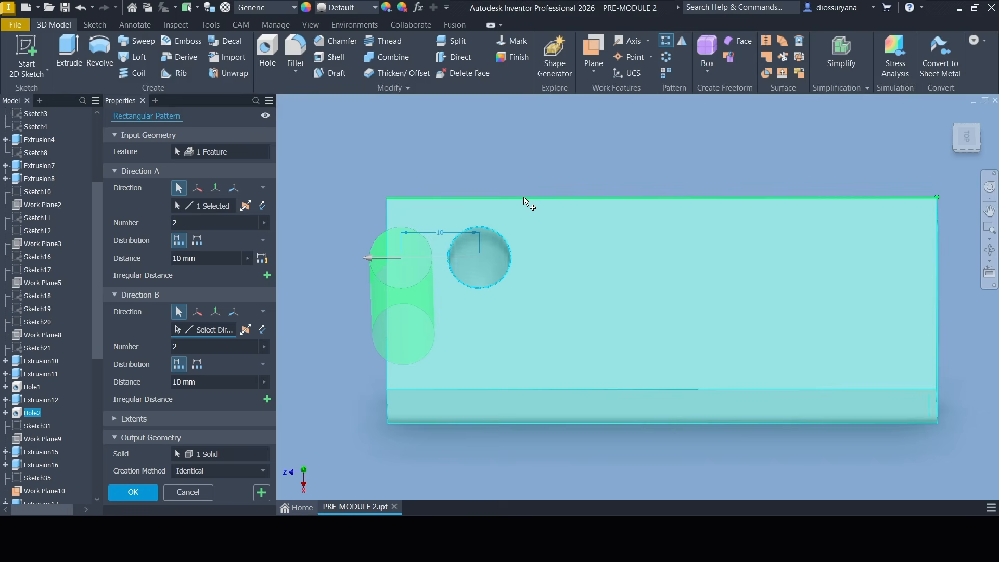
{"action": "left_click", "coordinate": [263, 206]}
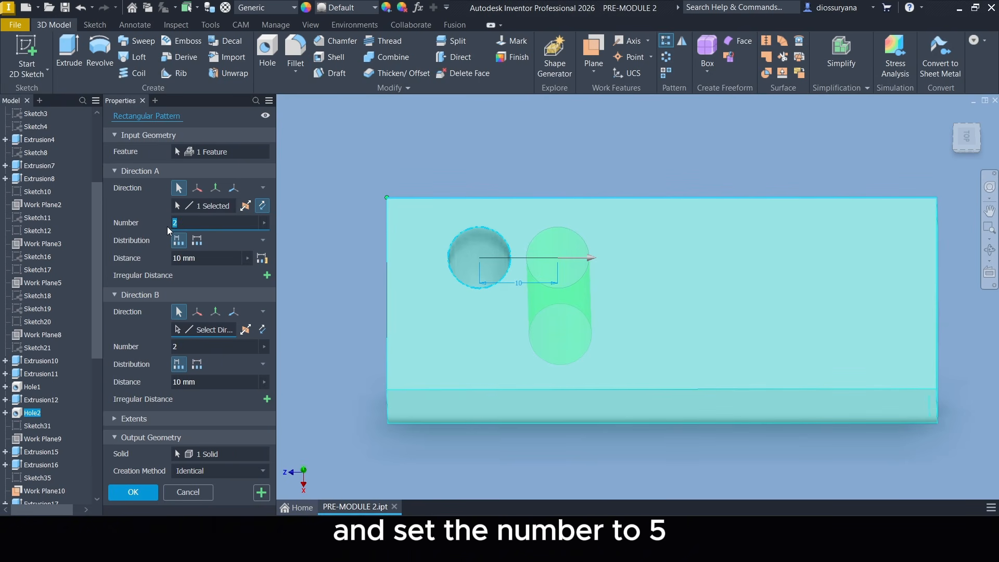
{"action": "type", "text": "5"}
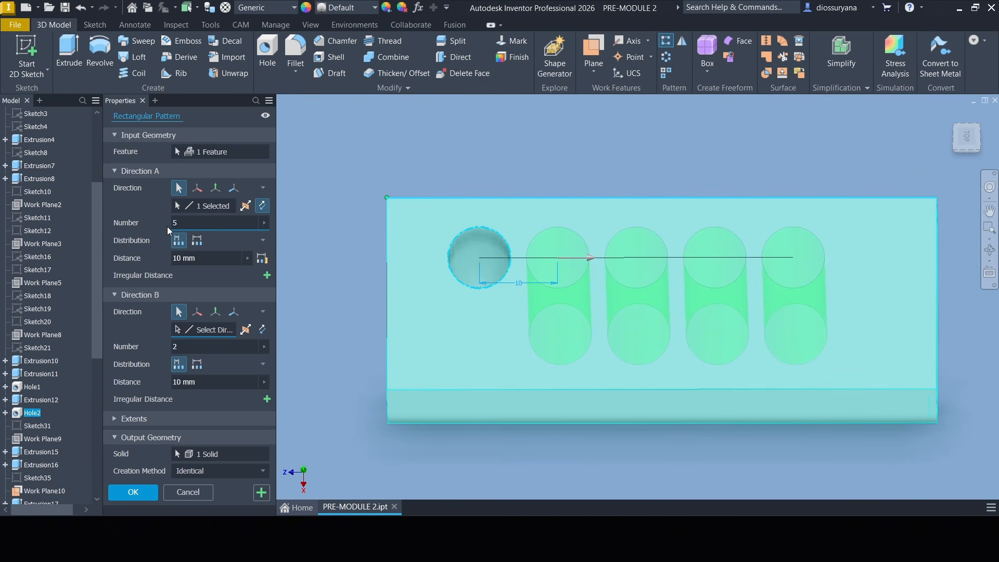
{"action": "key", "text": "Tab"}
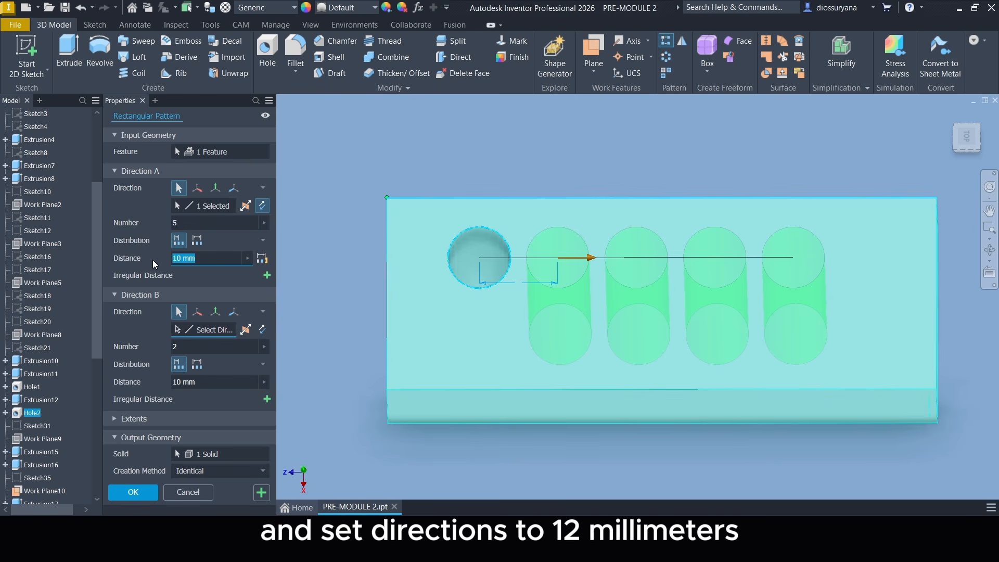
{"action": "type", "text": "12"}
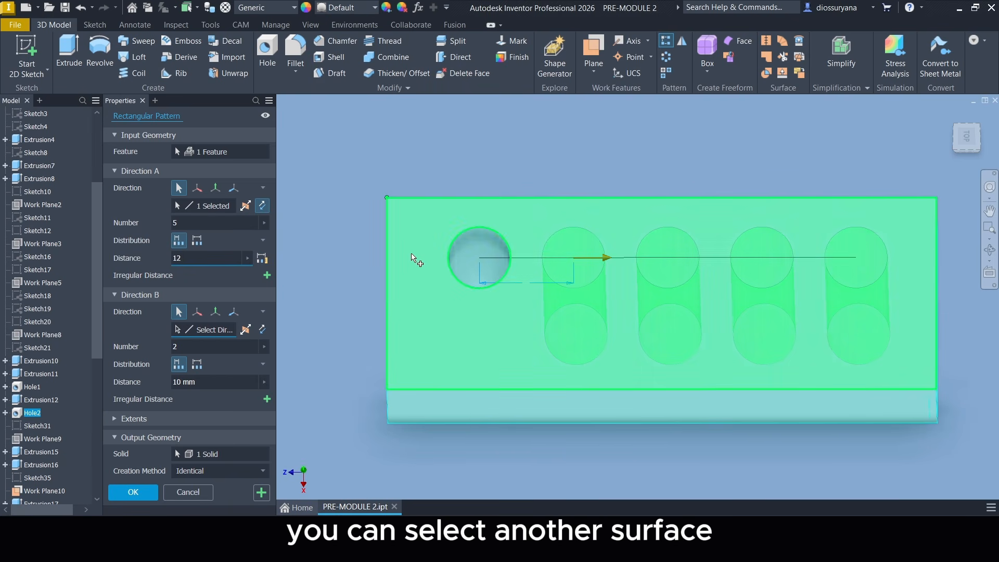
{"action": "left_click", "coordinate": [387, 235]}
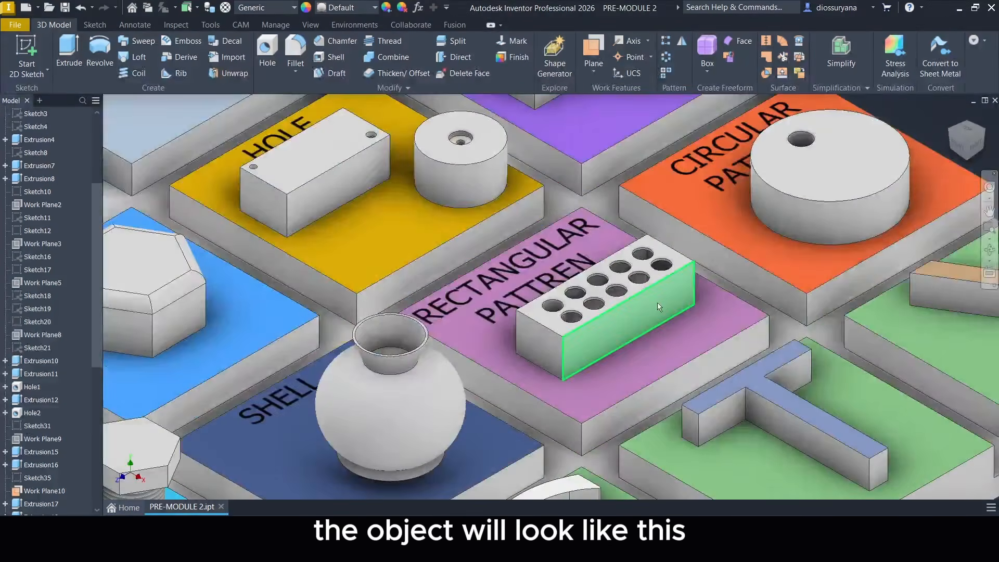
{"action": "scroll", "coordinate": [658, 304], "scroll_direction": "up", "scroll_amount": 3}
{"action": "middle_click_drag", "start_coordinate": [660, 293], "coordinate": [642, 321]}
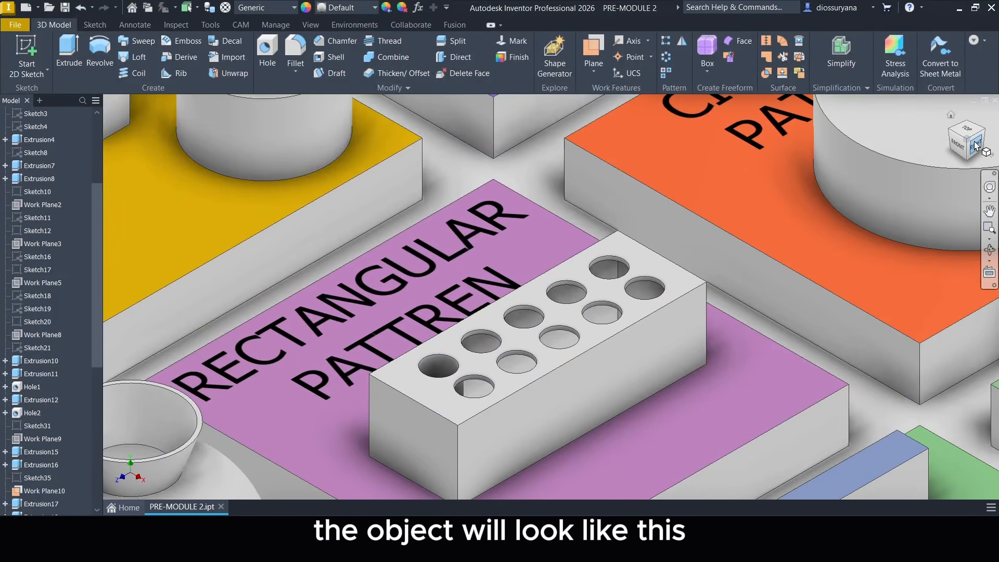
{"action": "left_click_drag", "start_coordinate": [974, 147], "coordinate": [970, 186]}
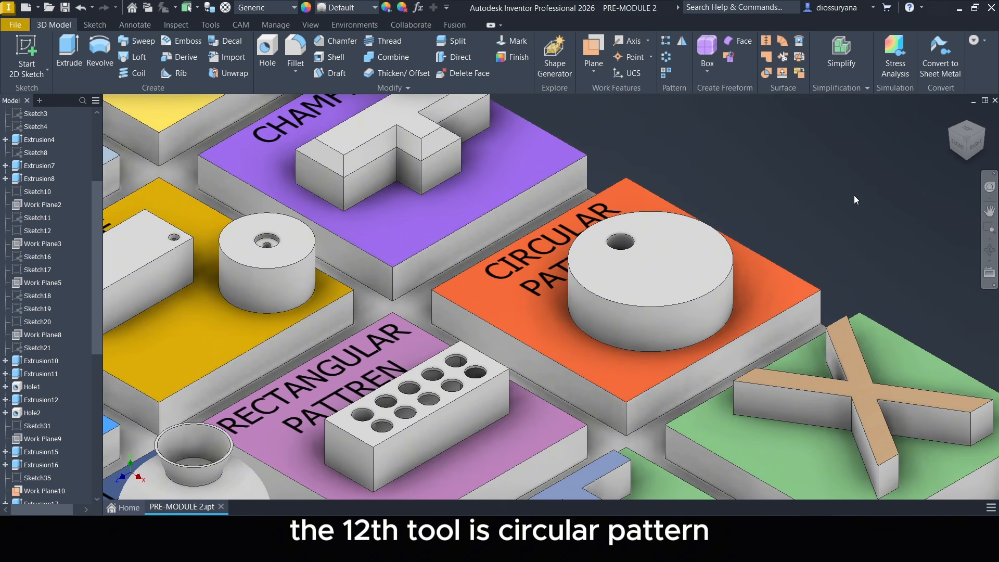
Pattern the hole in the disc on the CIRCULAR PATTERN tile as 6 instances over 360 deg around the disc's central axis.
{"action": "left_click", "coordinate": [967, 130]}
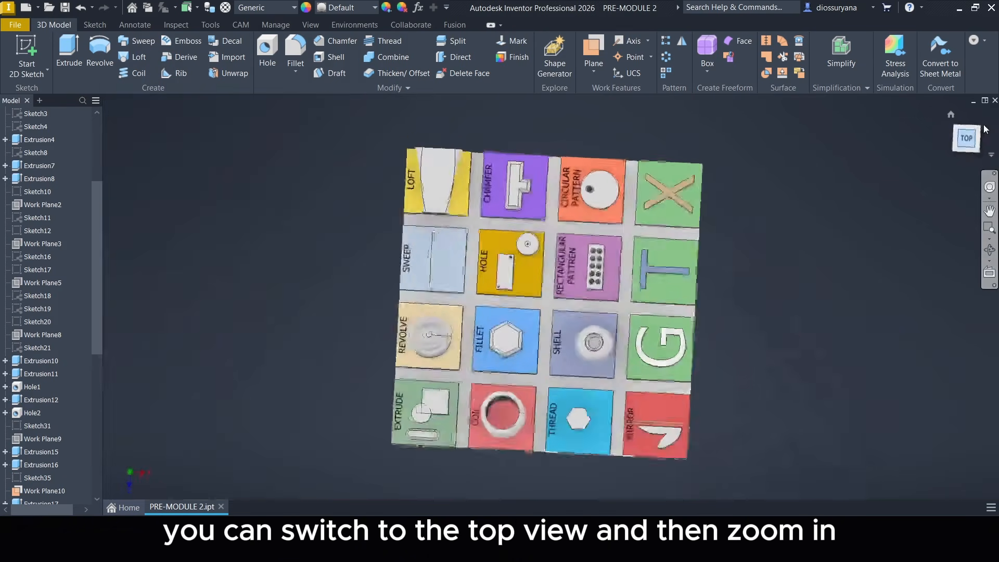
{"action": "left_click", "coordinate": [984, 130]}
{"action": "scroll", "coordinate": [675, 357], "scroll_direction": "up", "scroll_amount": 5}
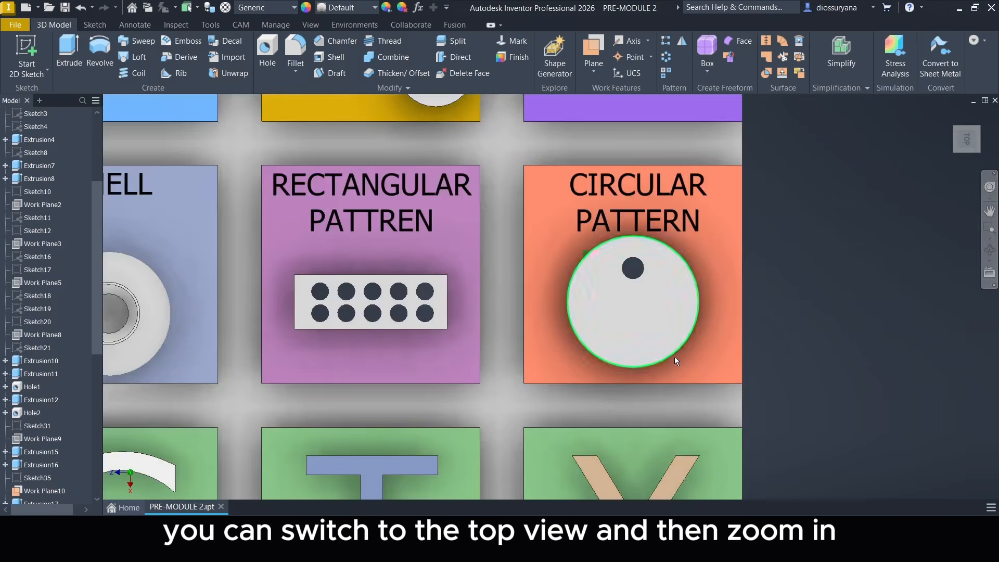
{"action": "scroll", "coordinate": [720, 191], "scroll_direction": "up", "scroll_amount": 3}
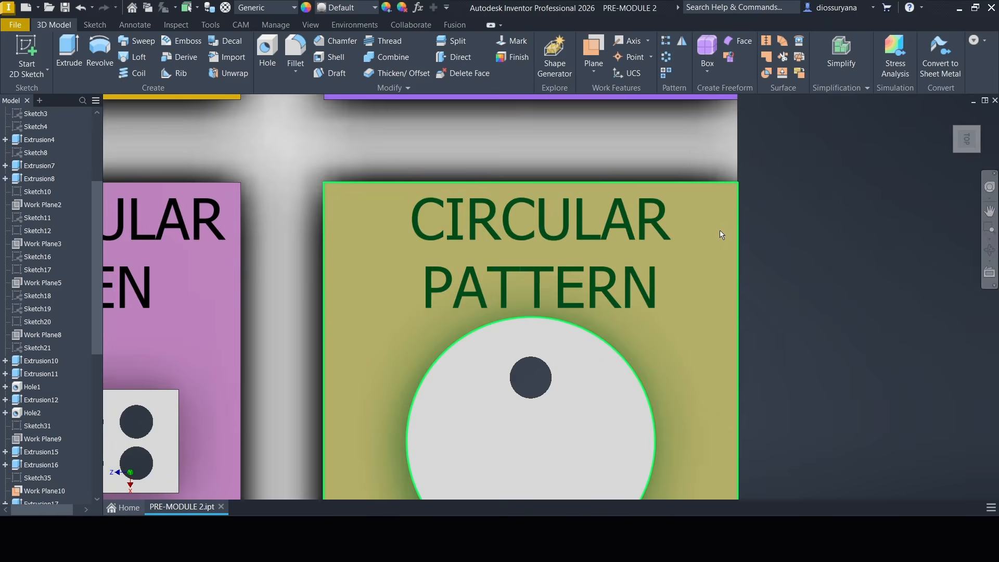
{"action": "middle_click_drag", "start_coordinate": [720, 234], "coordinate": [721, 150]}
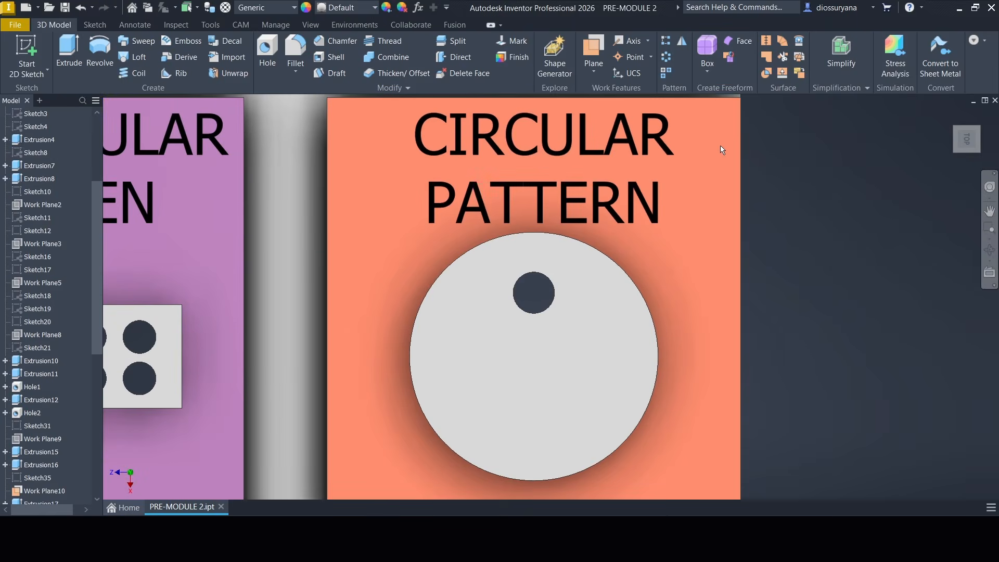
{"action": "left_click", "coordinate": [667, 58]}
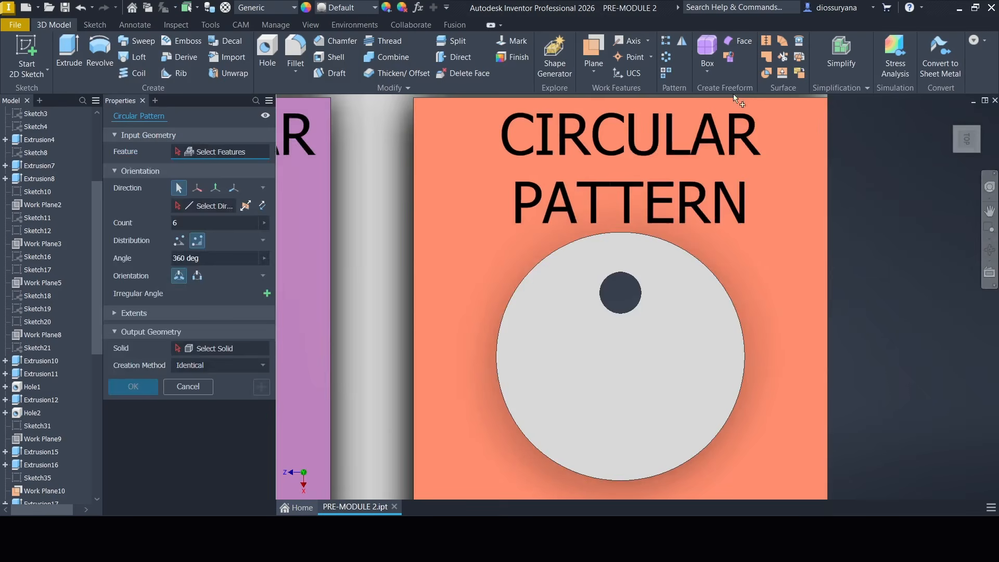
{"action": "left_click", "coordinate": [966, 141]}
{"action": "scroll", "coordinate": [644, 314], "scroll_direction": "up", "scroll_amount": 3}
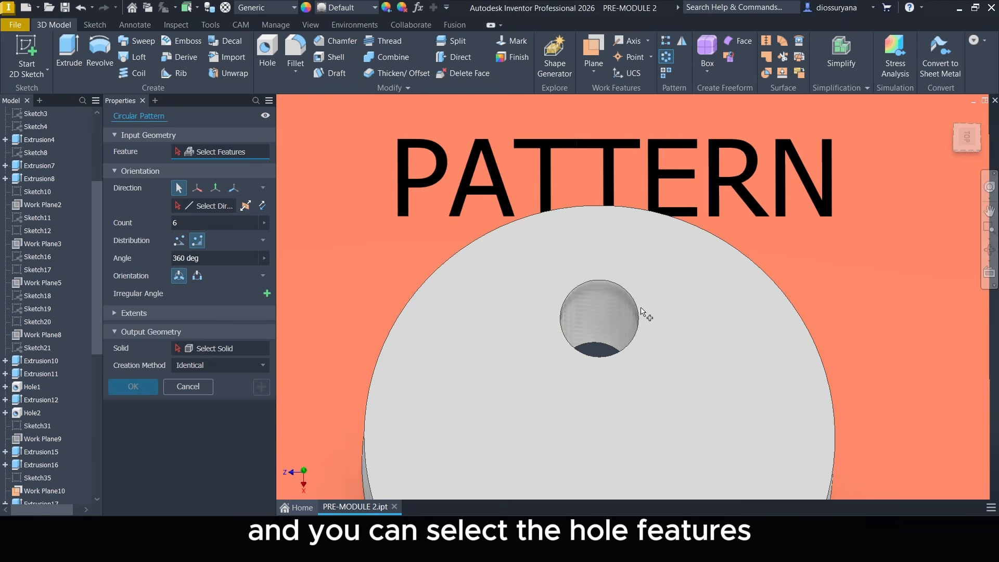
{"action": "left_click", "coordinate": [630, 306]}
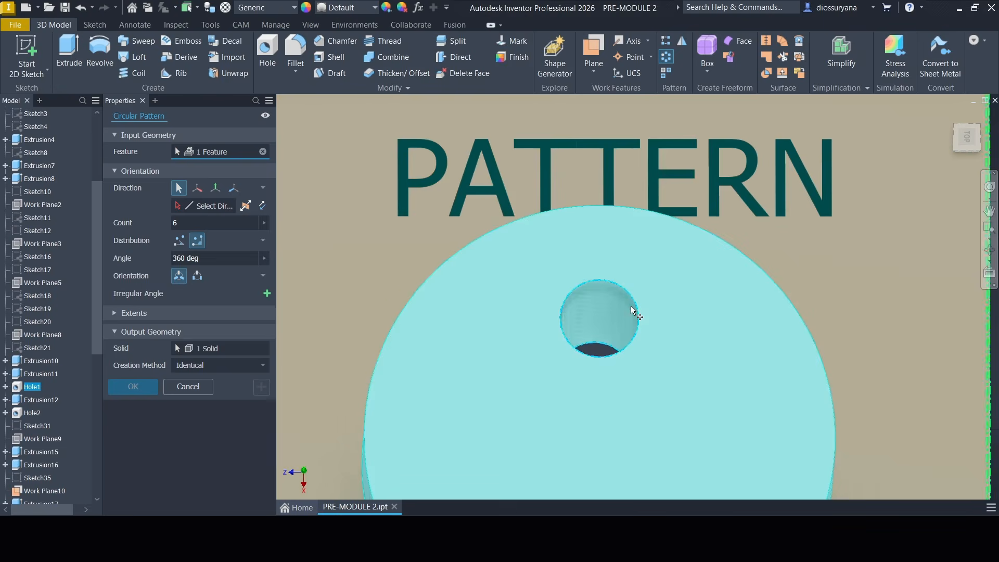
{"action": "scroll", "coordinate": [678, 299], "scroll_direction": "down", "scroll_amount": 4}
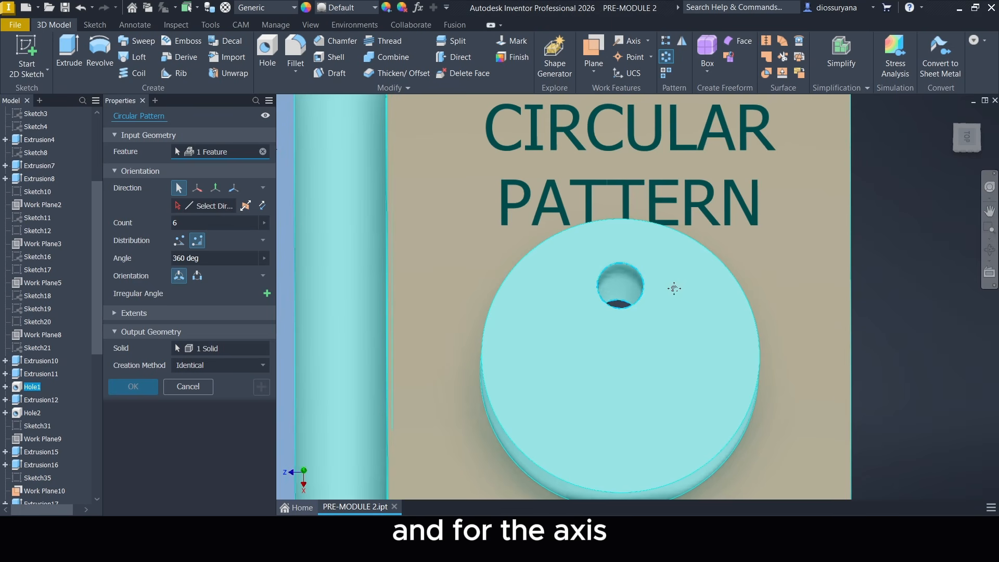
{"action": "left_click", "coordinate": [217, 206]}
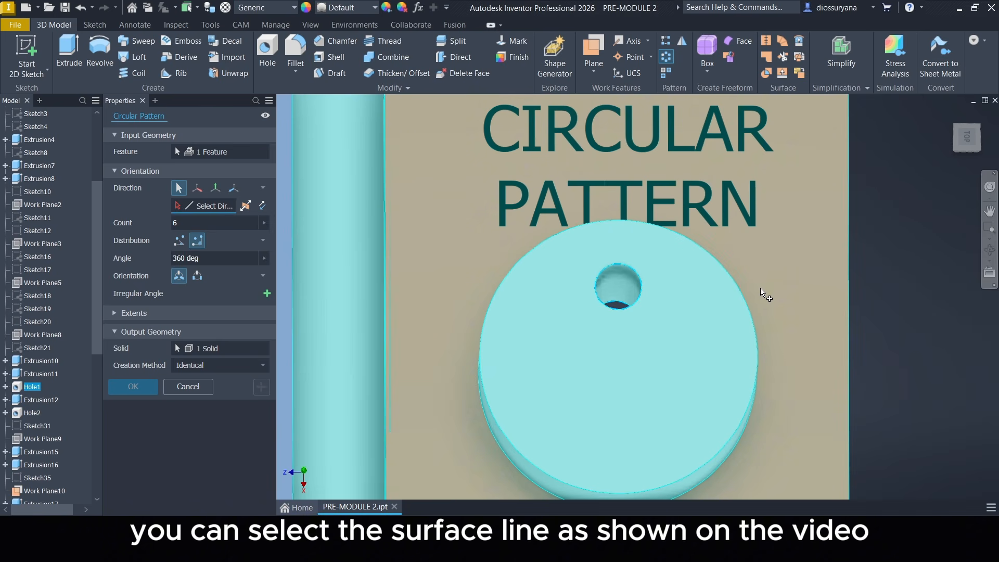
{"action": "left_click", "coordinate": [739, 286]}
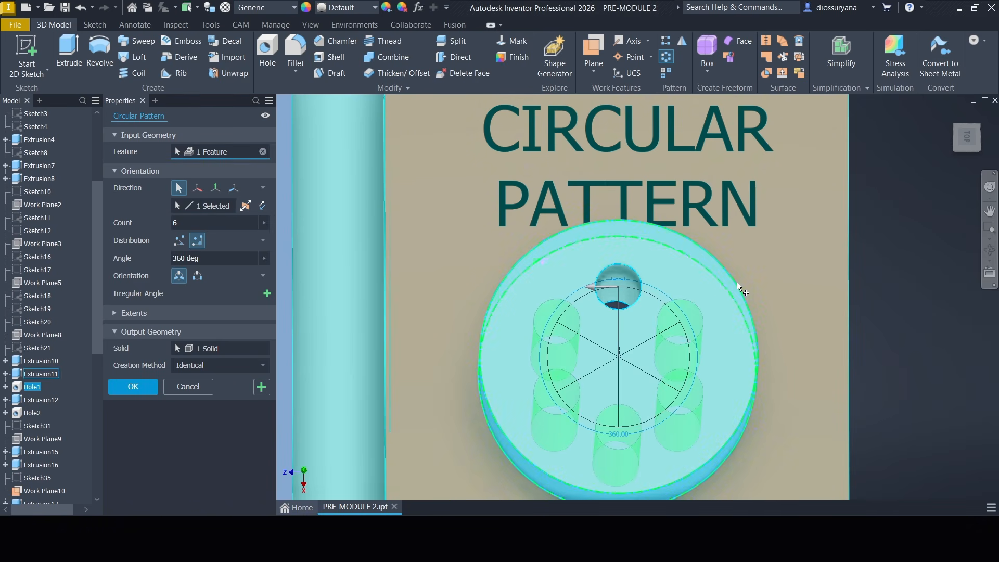
{"action": "middle_click_drag", "start_coordinate": [811, 286], "coordinate": [798, 250]}
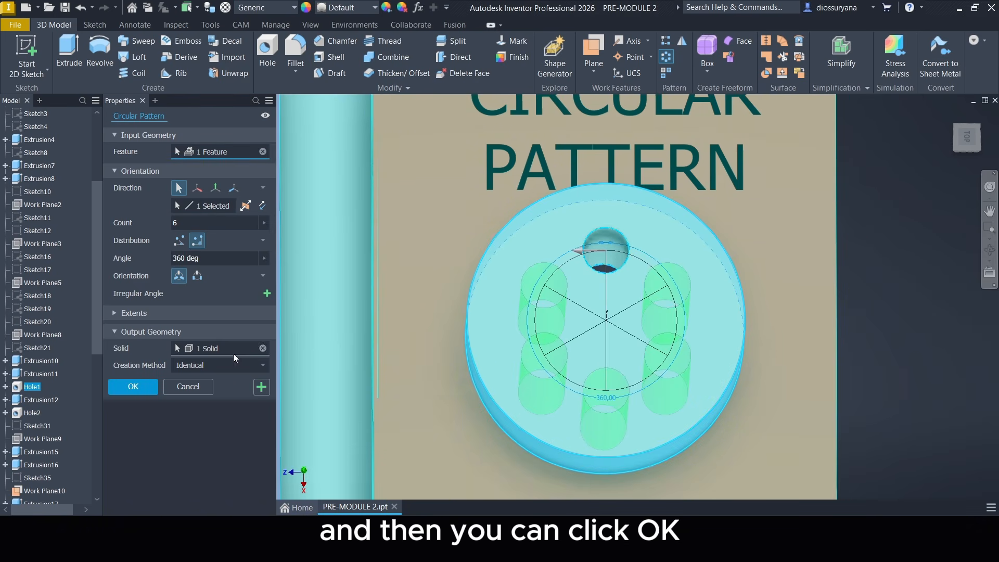
{"action": "left_click", "coordinate": [144, 390]}
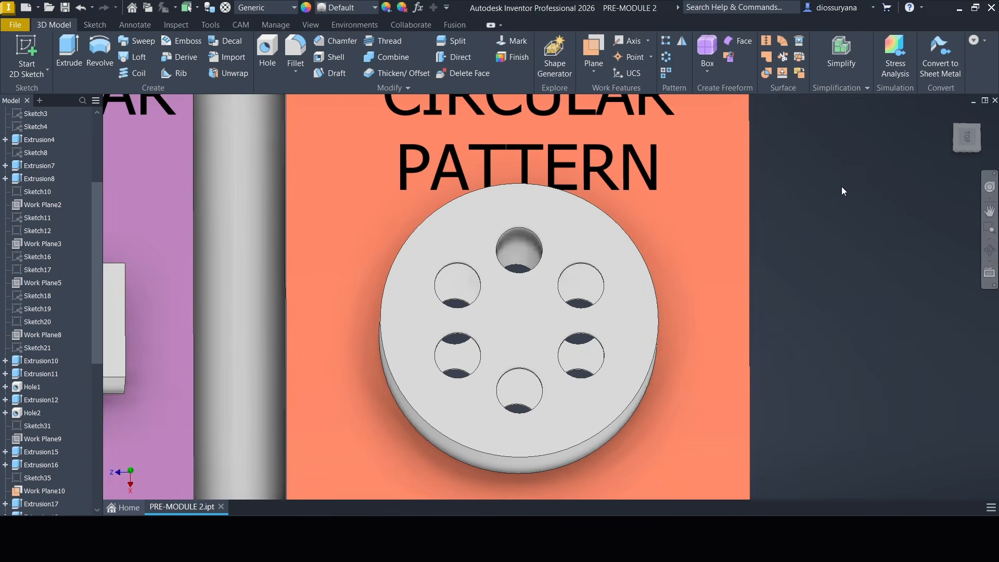
Mirror the curved V-shaped extrusion on the MIRROR tile across the upright work plane beside it.
{"action": "left_click_drag", "start_coordinate": [960, 149], "coordinate": [985, 128]}
{"action": "left_click", "coordinate": [950, 114]}
{"action": "scroll", "coordinate": [744, 257], "scroll_direction": "up", "scroll_amount": 5}
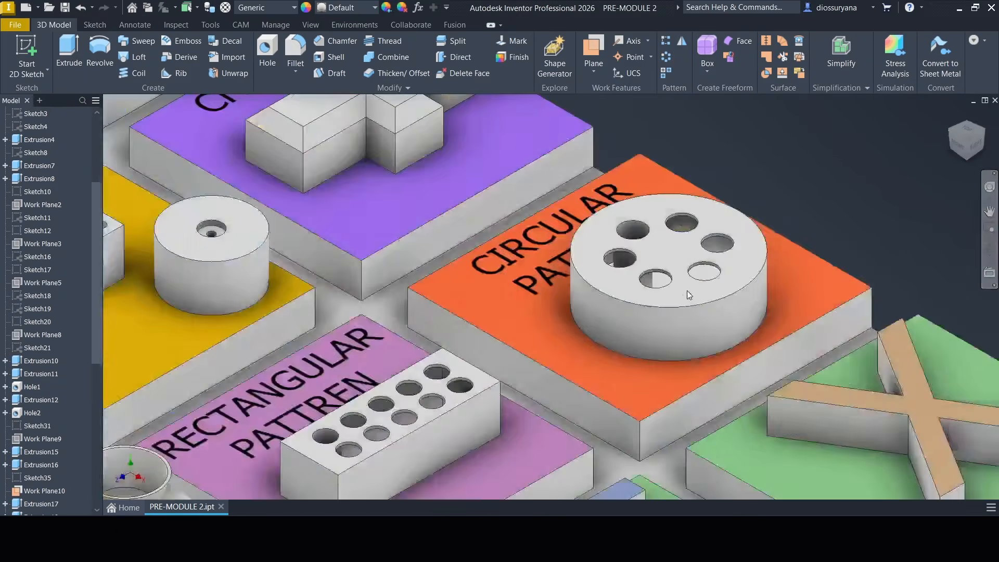
{"action": "scroll", "coordinate": [718, 269], "scroll_direction": "down", "scroll_amount": 3}
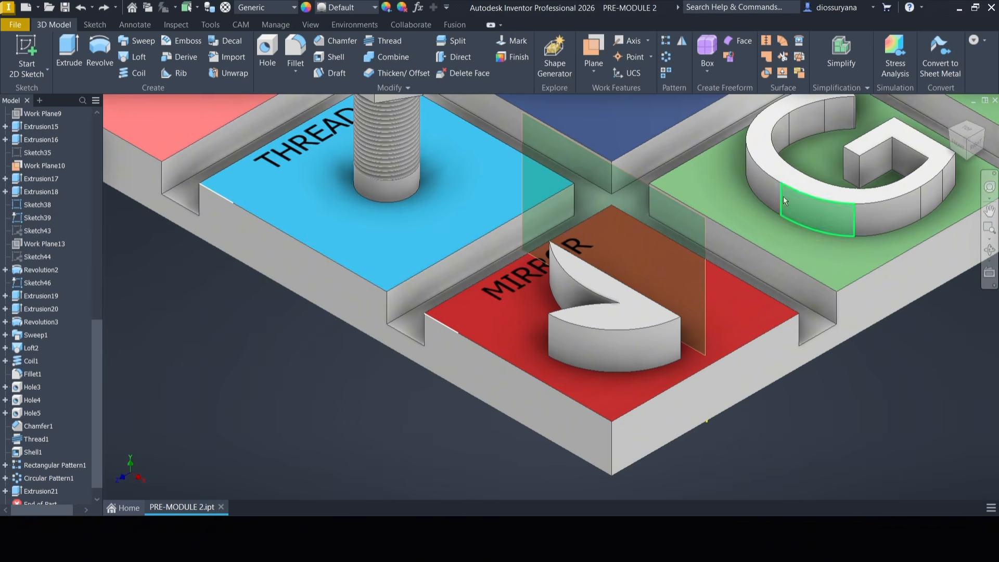
{"action": "left_click", "coordinate": [682, 44]}
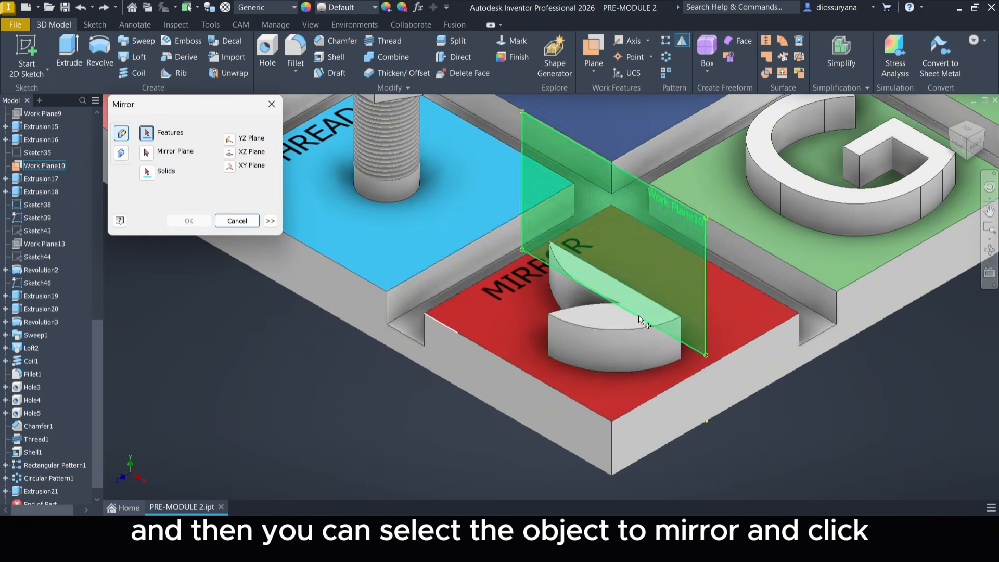
{"action": "left_click", "coordinate": [624, 329]}
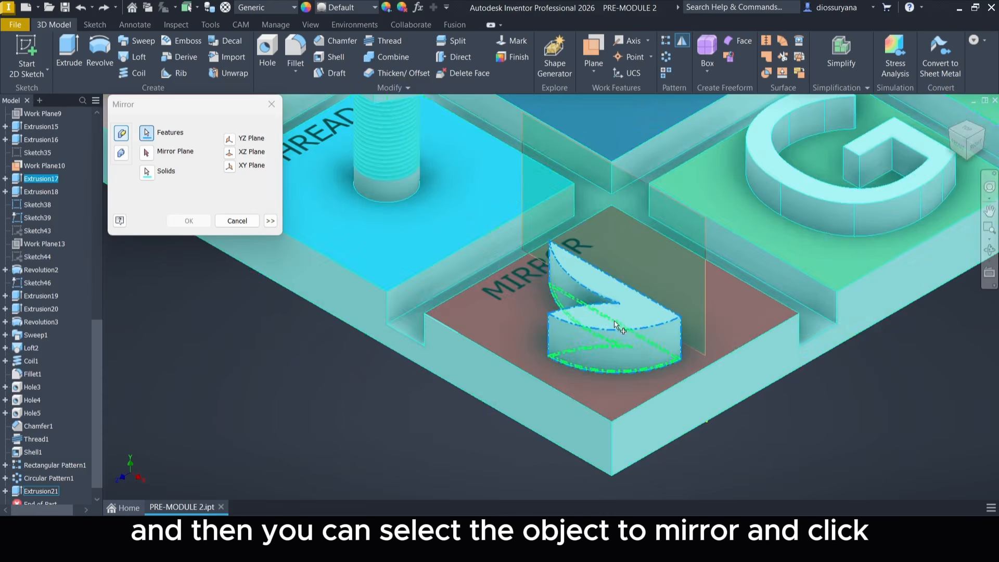
{"action": "left_click", "coordinate": [147, 153]}
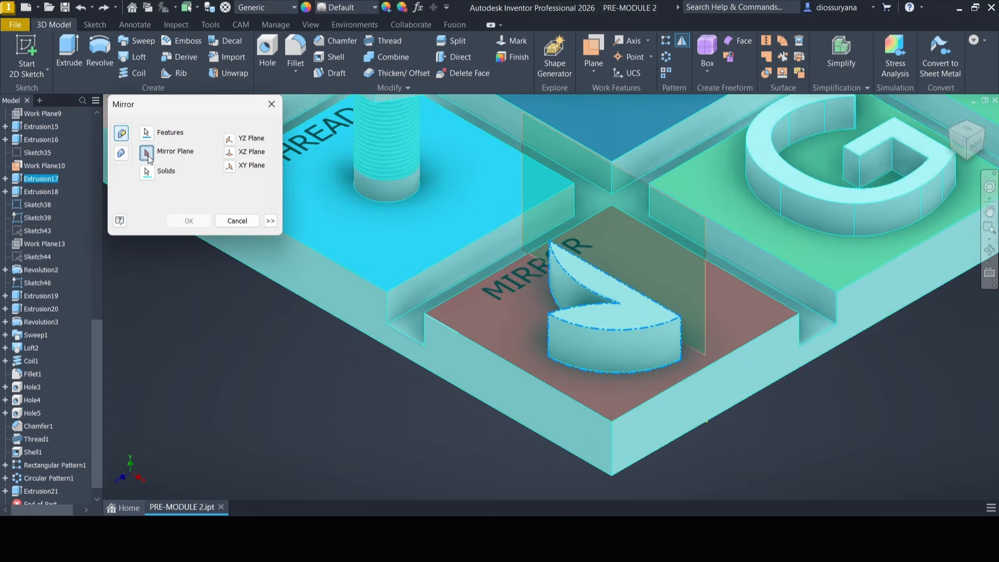
{"action": "middle_click_drag", "start_coordinate": [990, 309], "coordinate": [958, 340]}
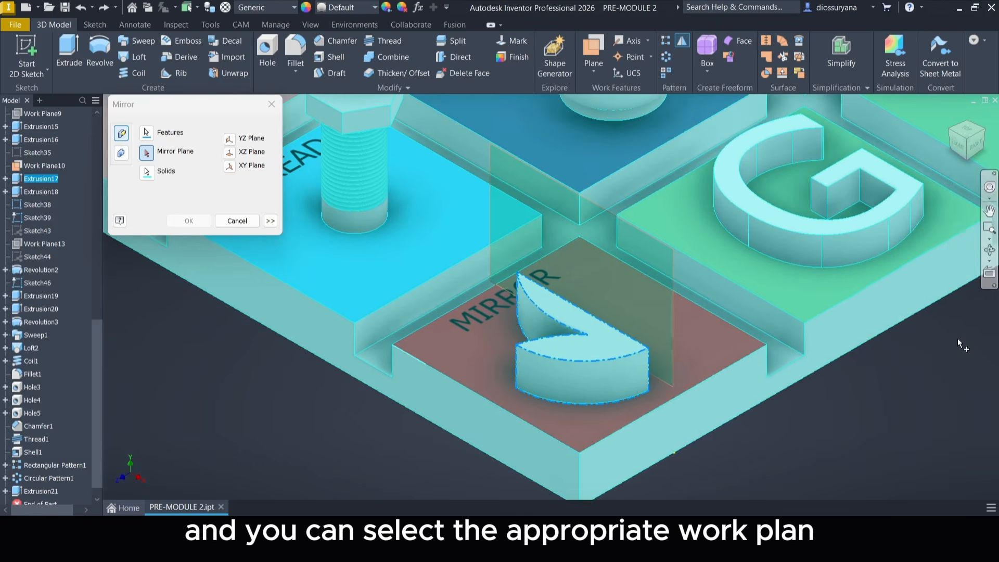
{"action": "left_click", "coordinate": [672, 263]}
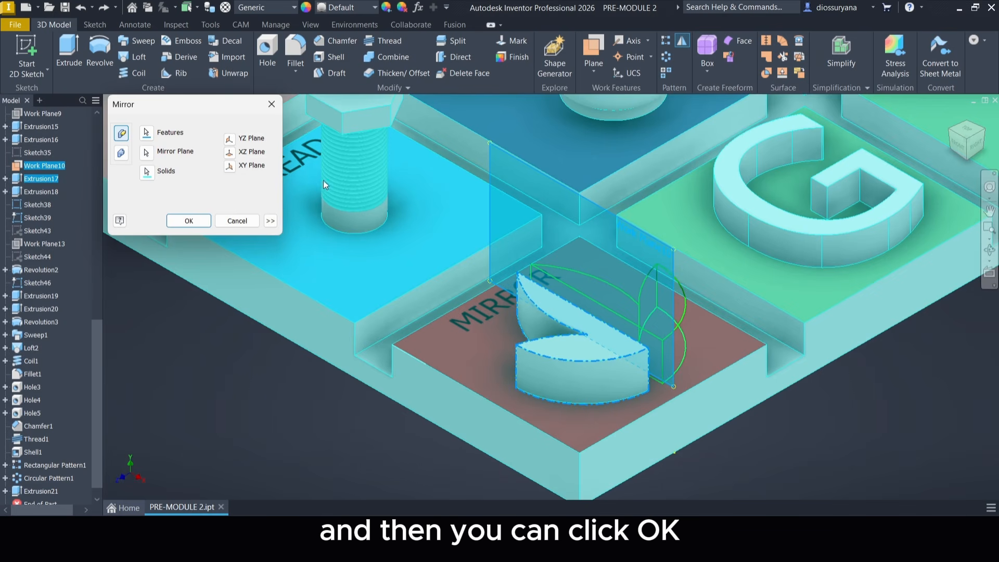
{"action": "left_click", "coordinate": [190, 221]}
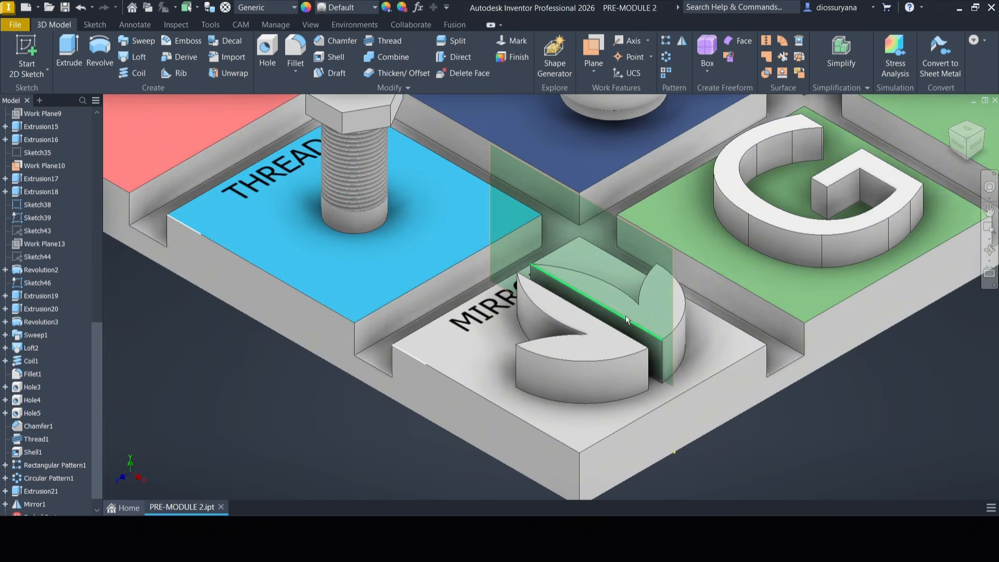
Examine the original and mirrored shapes on the MIRROR tile up close and from another viewing direction.
{"action": "middle_click_drag", "start_coordinate": [819, 374], "coordinate": [793, 368]}
{"action": "scroll", "coordinate": [744, 371], "scroll_direction": "up", "scroll_amount": 1}
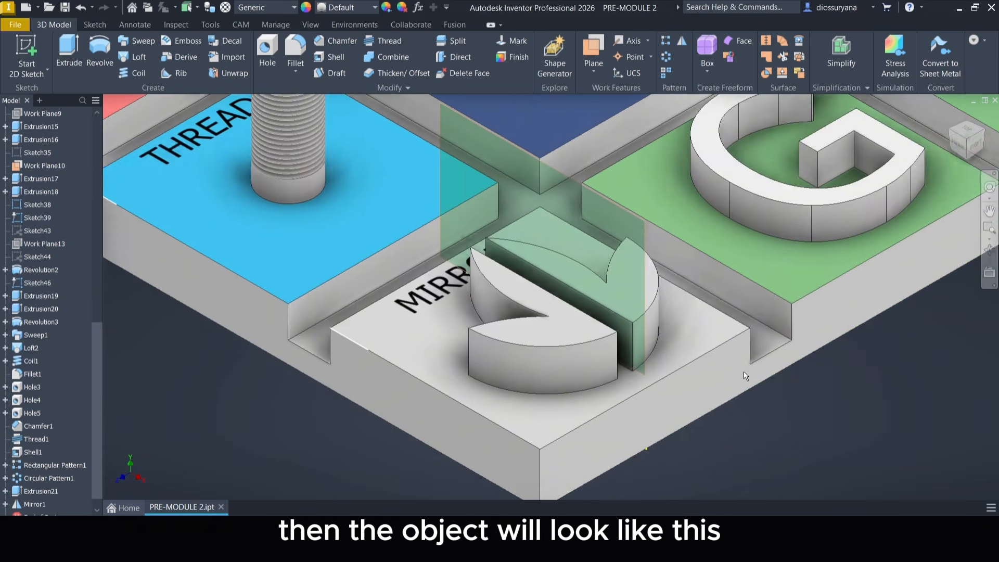
{"action": "middle_click_drag", "start_coordinate": [713, 355], "coordinate": [787, 345]}
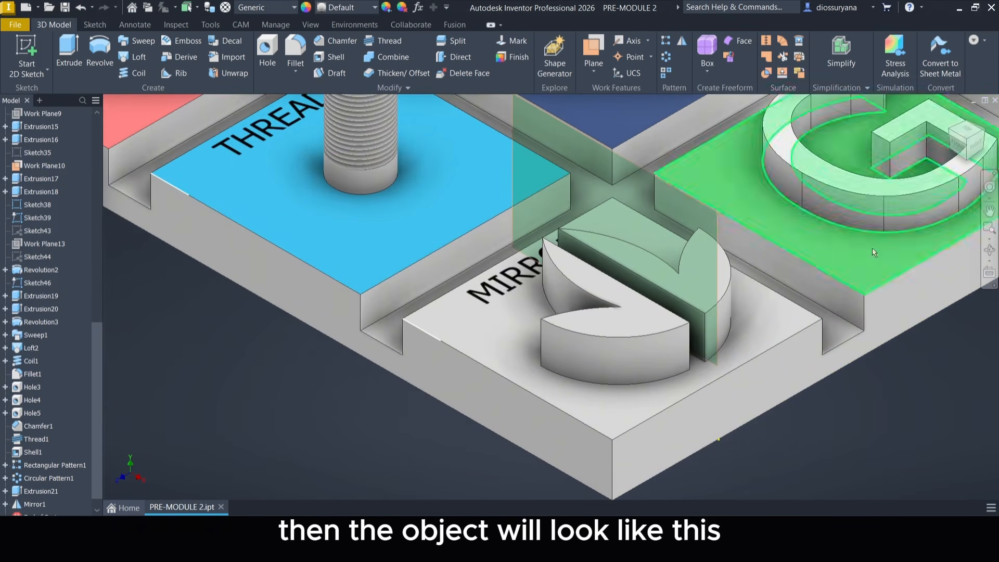
{"action": "left_click", "coordinate": [981, 139]}
{"action": "scroll", "coordinate": [472, 413], "scroll_direction": "up", "scroll_amount": 8}
{"action": "middle_click_drag", "start_coordinate": [473, 413], "coordinate": [763, 397]}
{"action": "scroll", "coordinate": [701, 390], "scroll_direction": "up", "scroll_amount": 3}
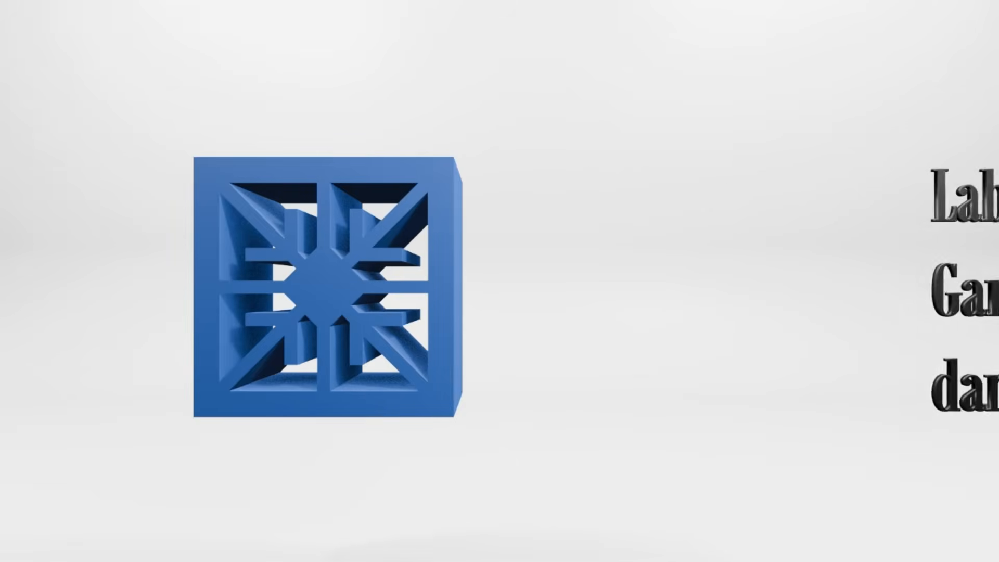